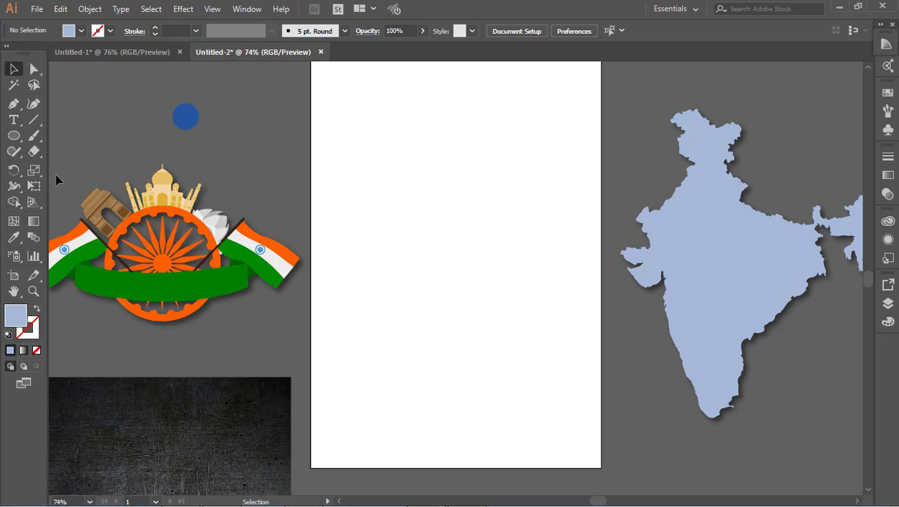
Take the blue circle's color as the current fill color.
left_click(187, 121)
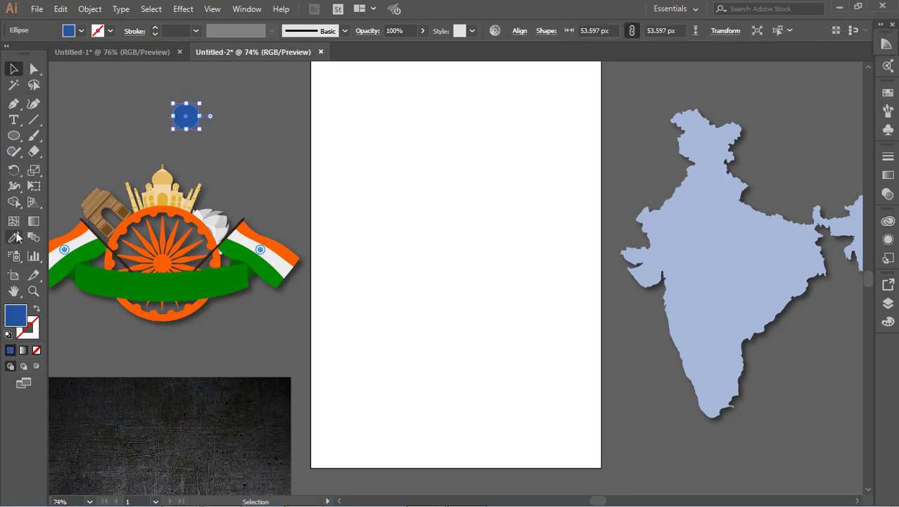
left_click(14, 238)
double_click(22, 325)
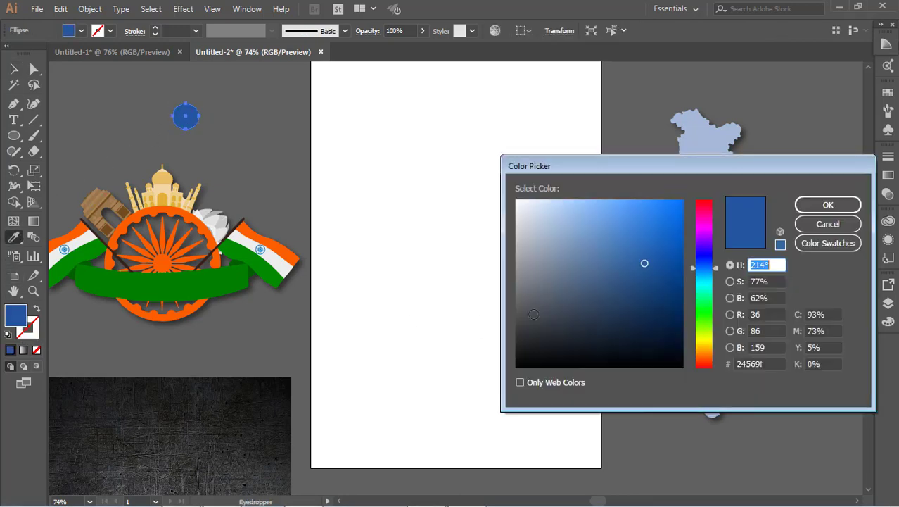
double_click(777, 364)
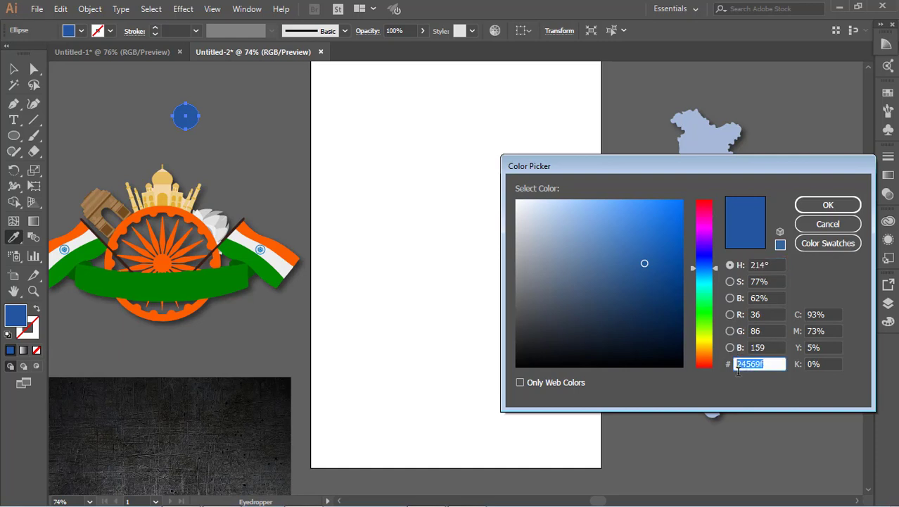
left_click(827, 223)
left_click(748, 96)
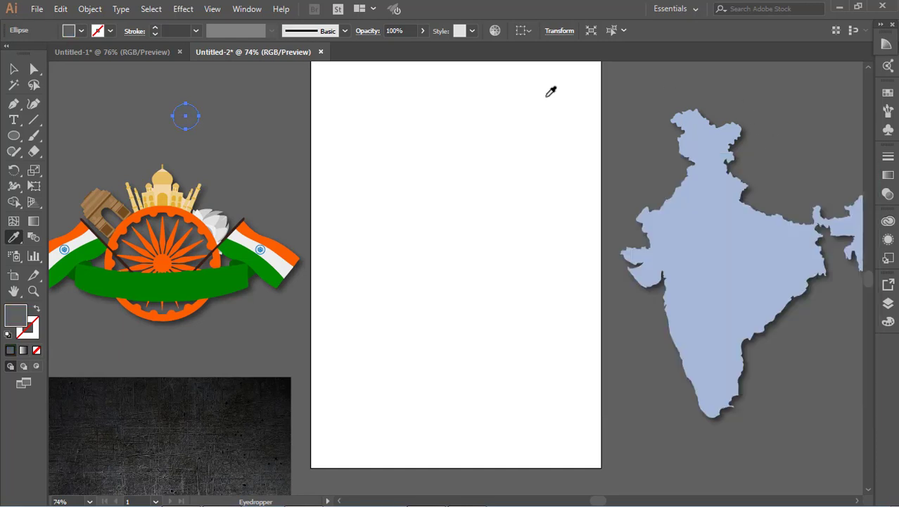
key("ctrl+z")
left_click(13, 69)
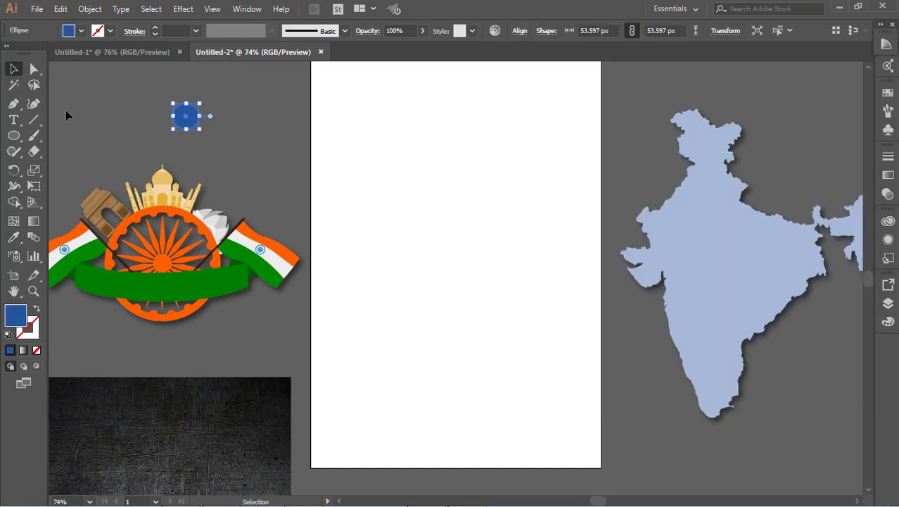
Draw a blue rectangle covering the whole artboard.
left_click(66, 110)
left_click_drag(26, 131, 70, 135)
scroll(312, 98, "up", 1)
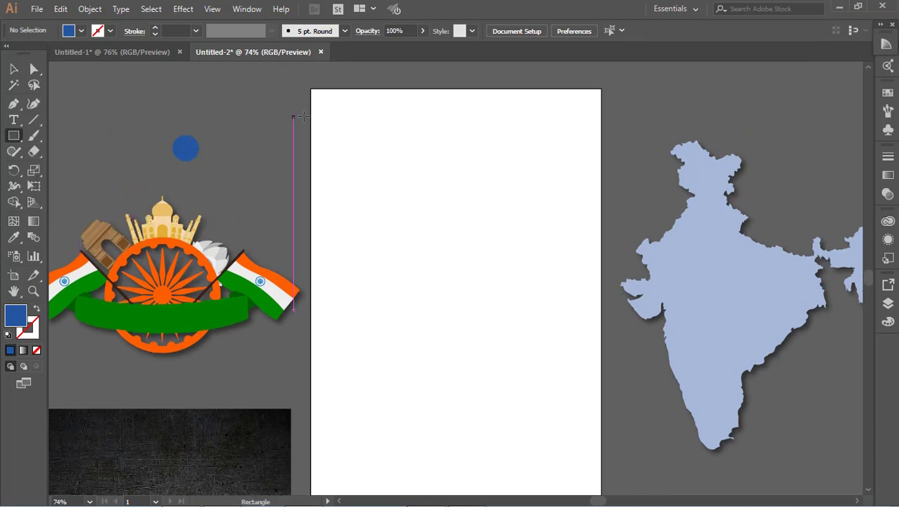
left_click_drag(312, 88, 601, 451)
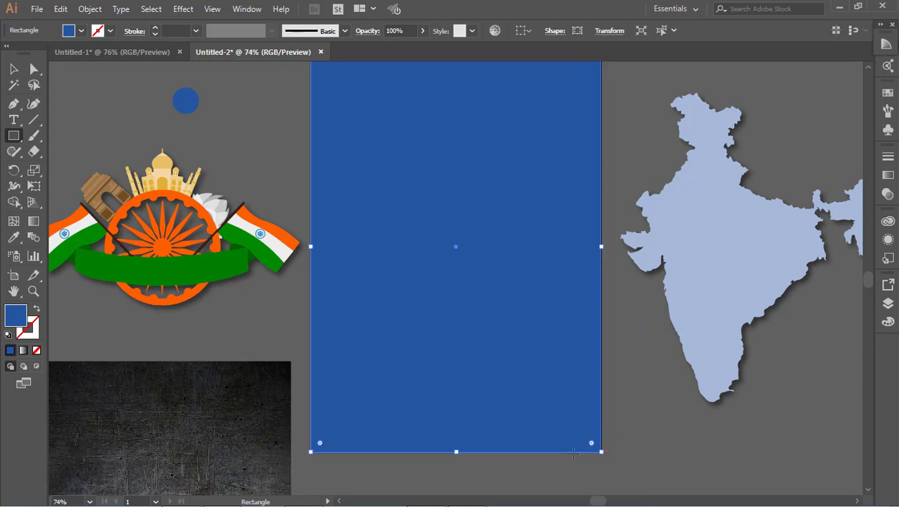
Move the dark scratched texture image onto the artboard.
left_click(13, 237)
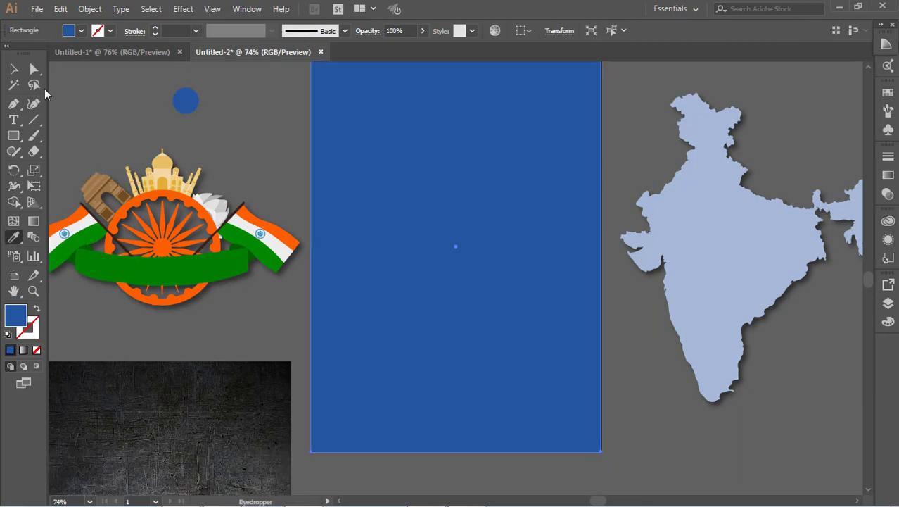
left_click(13, 68)
left_click(93, 118)
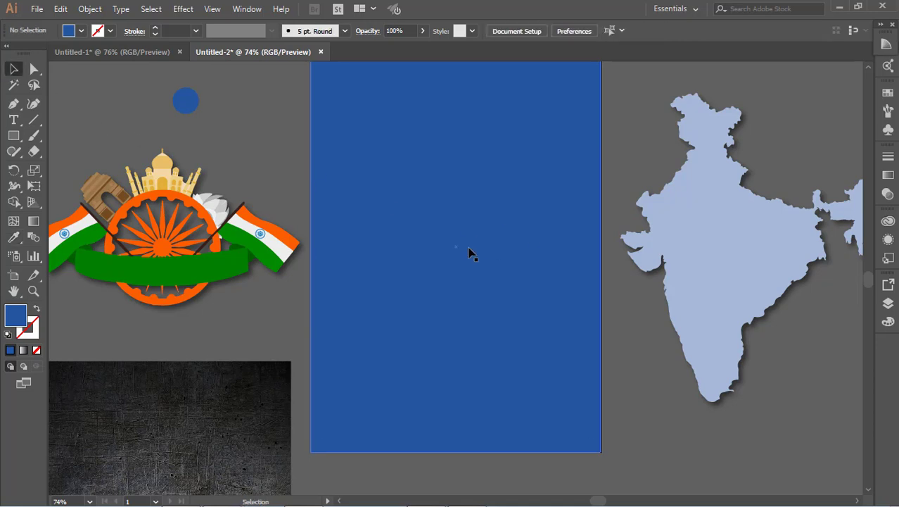
left_click(469, 248)
left_click_drag(249, 426, 567, 213)
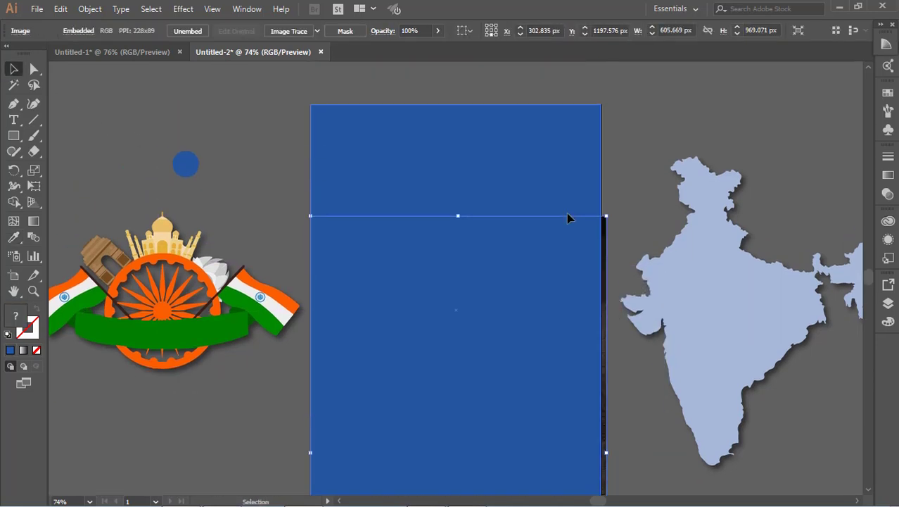
scroll(563, 295, "down", 2)
Send the blue rectangle to the back behind the texture image.
left_click(536, 334)
right_click(536, 334)
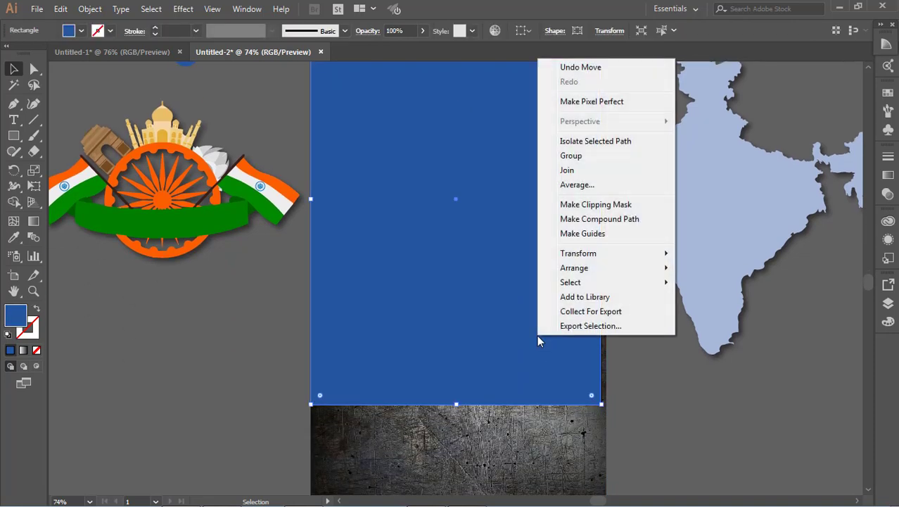
mouse_move(612, 267)
left_click(703, 313)
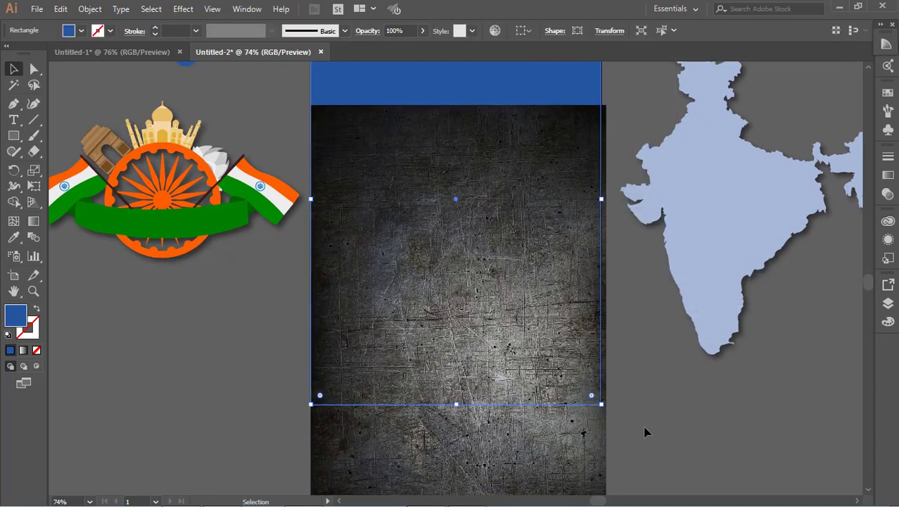
Move the texture image up and resize it to fit the artboard.
left_click(645, 428)
scroll(525, 390, "up", 2)
scroll(521, 401, "up", 3)
left_click_drag(517, 420, 518, 305)
scroll(518, 310, "down", 4)
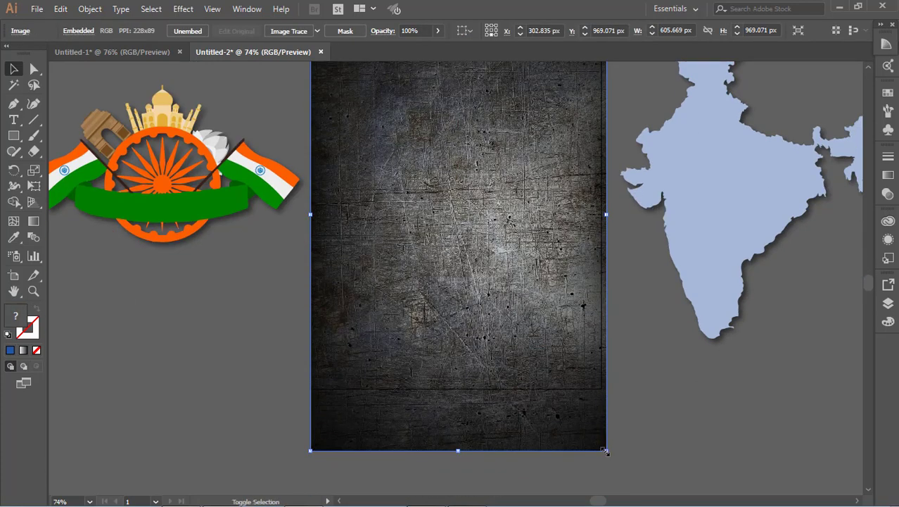
left_click_drag(606, 450, 602, 443)
left_click(634, 434)
Nudge the texture image upward to align with the artboard's top edge.
scroll(635, 436, "up", 2)
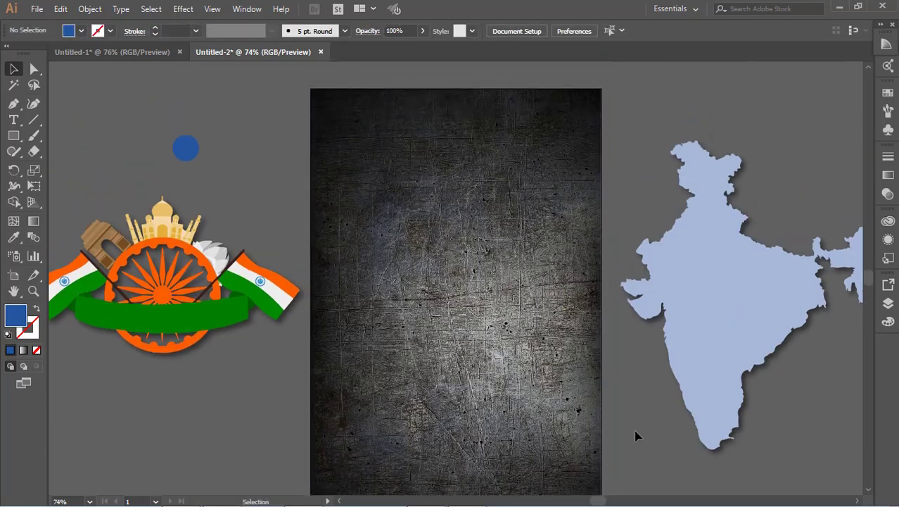
left_click(461, 367)
scroll(461, 367, "down", 4)
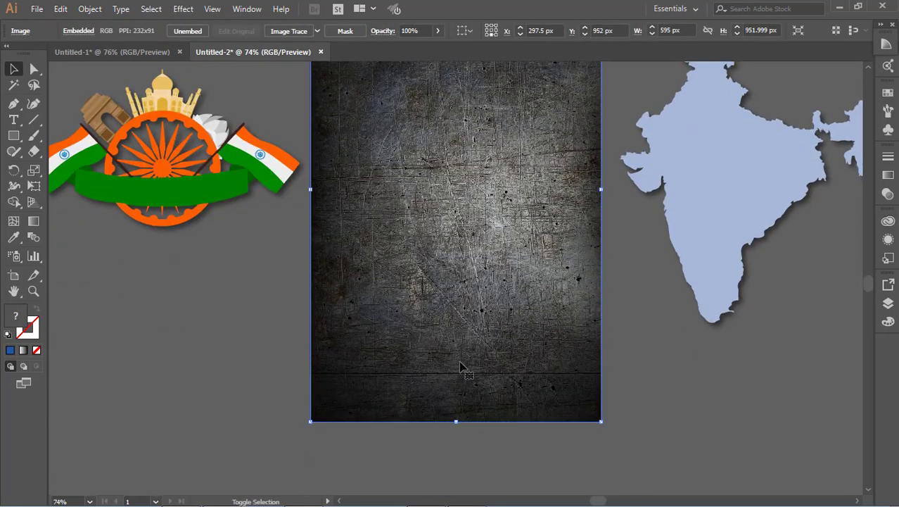
key("shift+Up")
key("shift+Up")
key("shift+Up")
key("shift+Up")
key("shift+Up")
key("shift+Up")
Set the texture image's opacity to 27%.
scroll(469, 359, "up", 3)
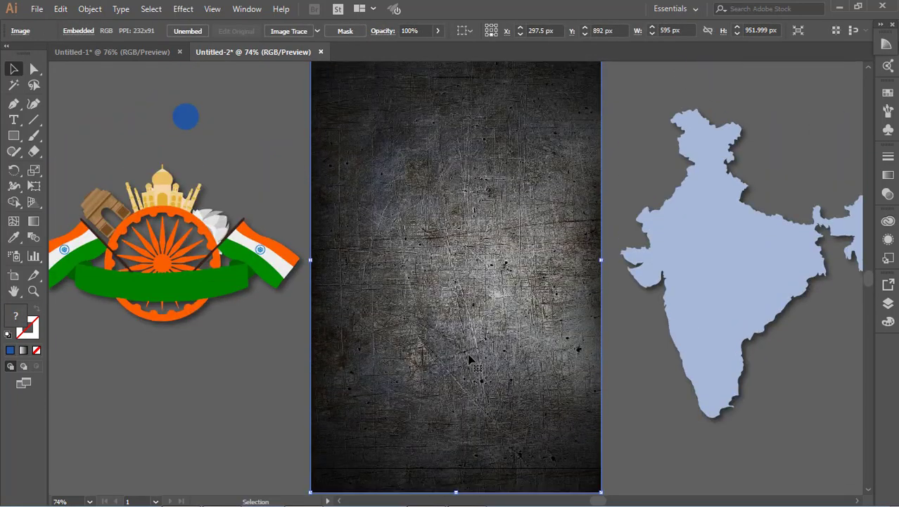
scroll(469, 359, "up", 2)
left_click(636, 169)
left_click(342, 78)
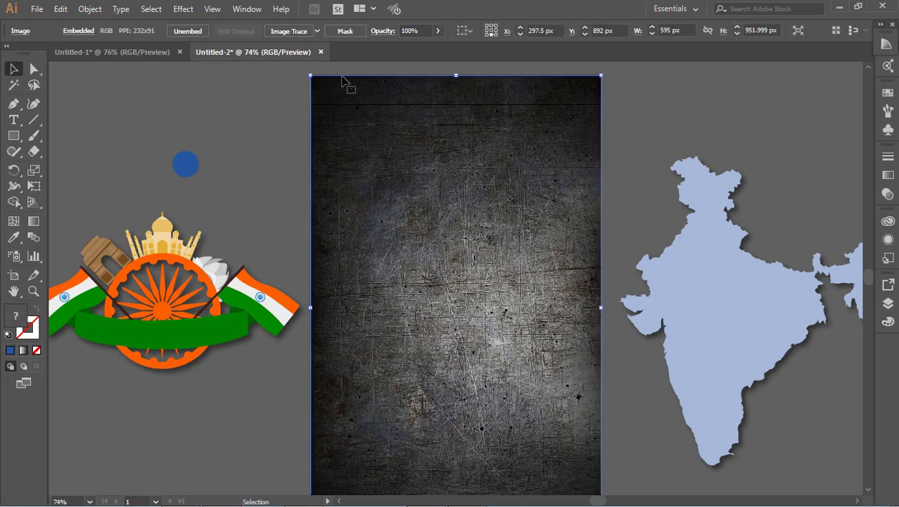
left_click(438, 31)
left_click_drag(420, 30, 394, 32)
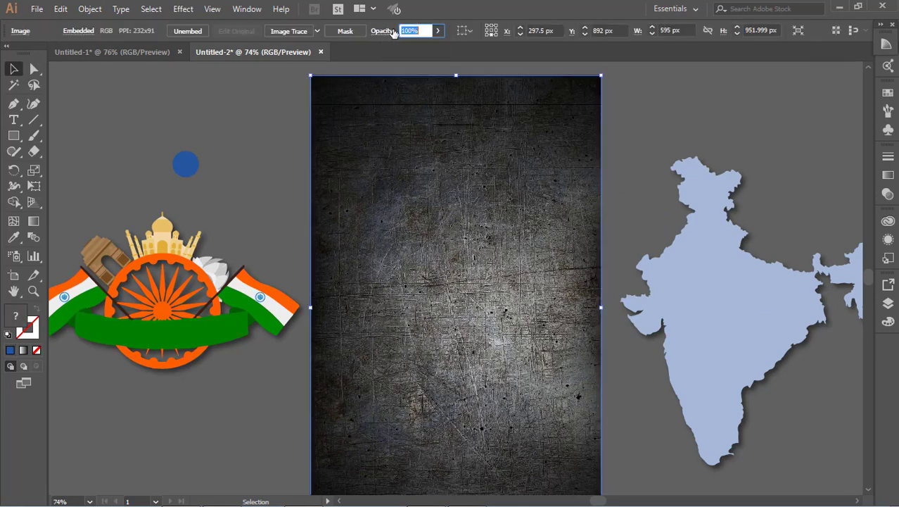
type("3")
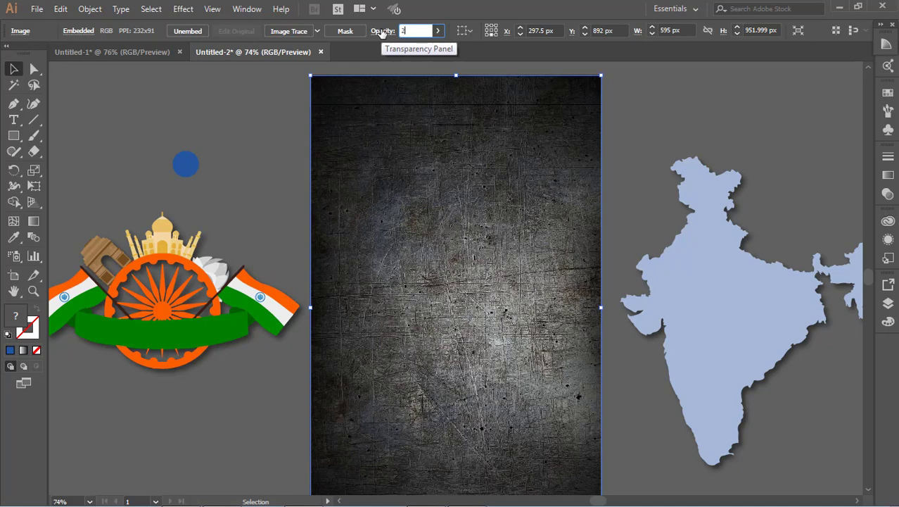
left_click(630, 135)
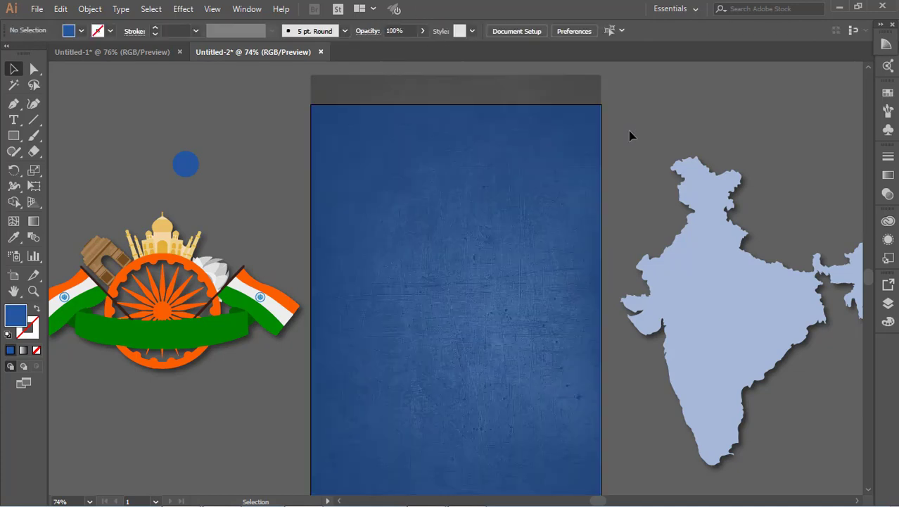
scroll(552, 193, "down", 3)
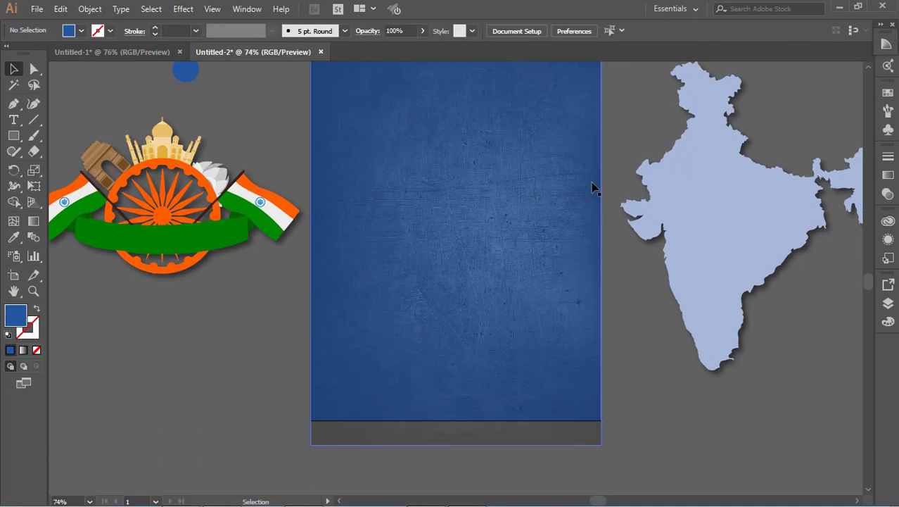
left_click(720, 204)
left_click(180, 9)
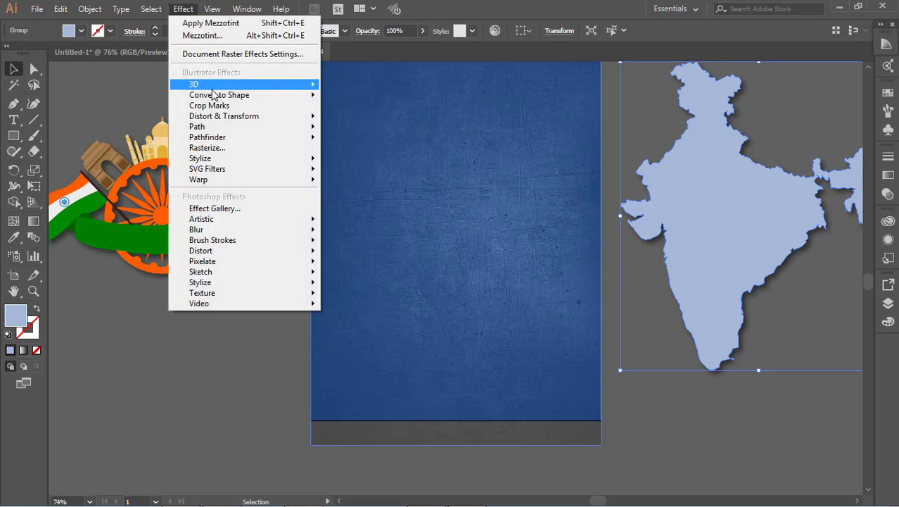
mouse_move(226, 158)
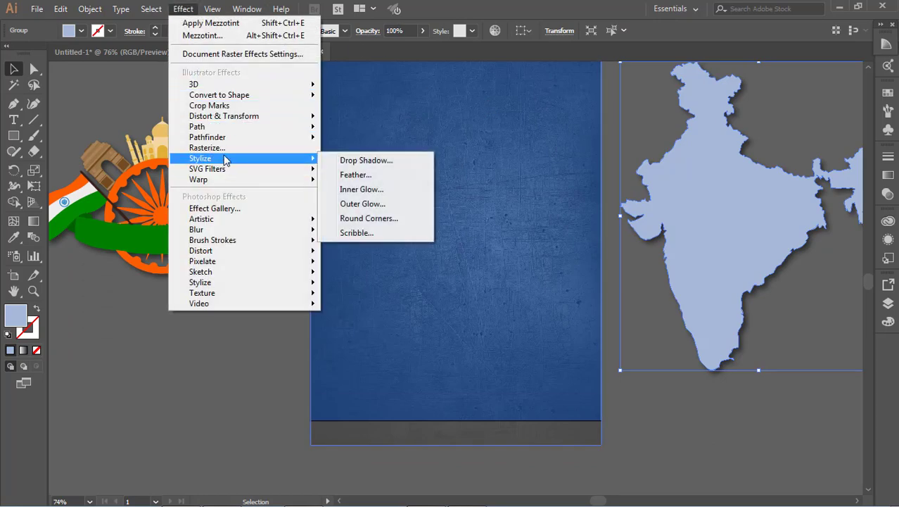
left_click(367, 160)
key("Tab")
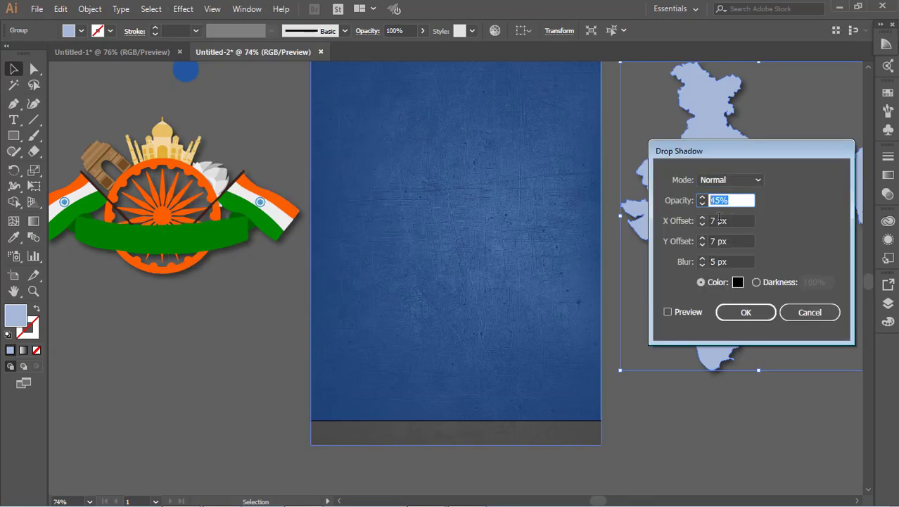
key("Tab")
key("Tab")
key("Tab")
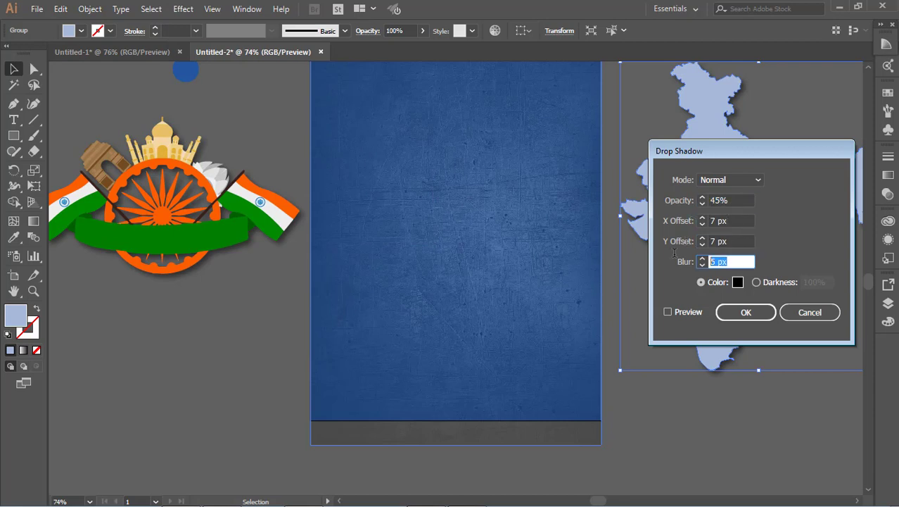
left_click(806, 314)
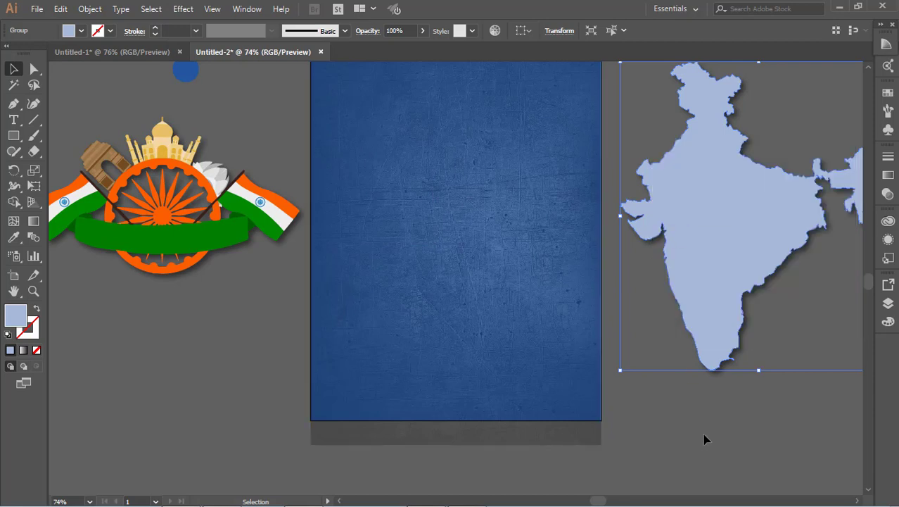
Move the India map onto the middle of the artboard.
left_click(705, 436)
left_click_drag(724, 274, 426, 273)
left_click(699, 251)
scroll(699, 251, "up", 4)
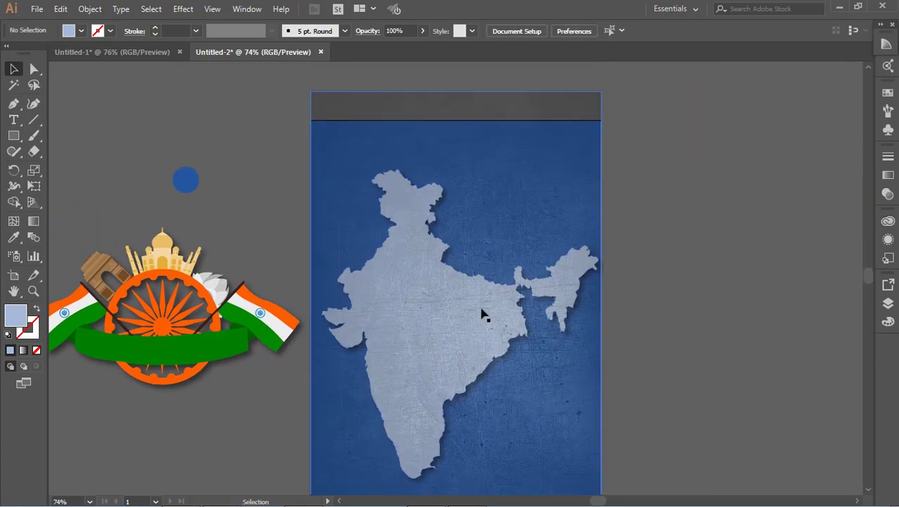
Send the texture image to the back.
left_click(481, 313)
scroll(437, 341, "down", 2)
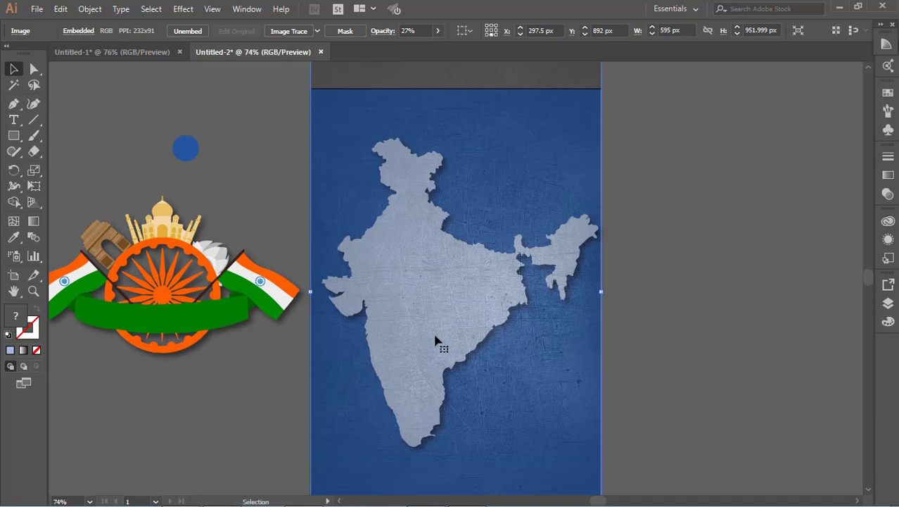
right_click(472, 256)
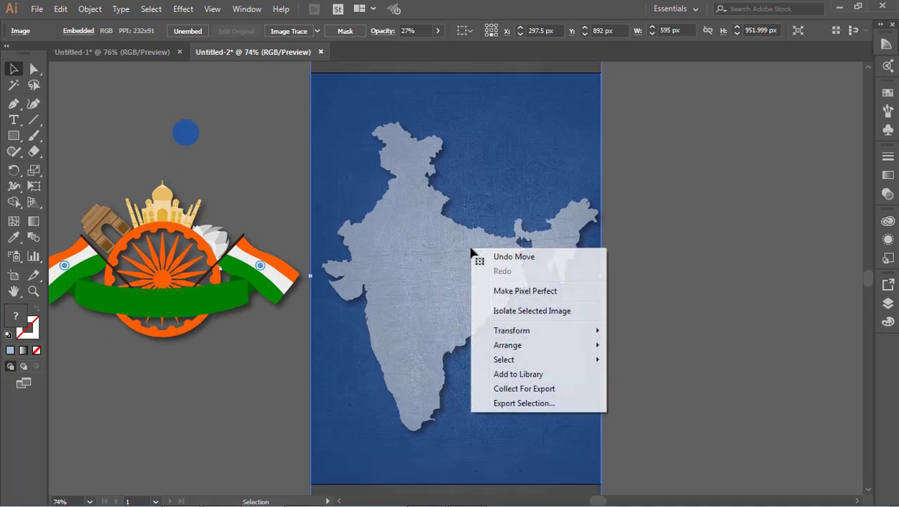
left_click(735, 147)
left_click(534, 124)
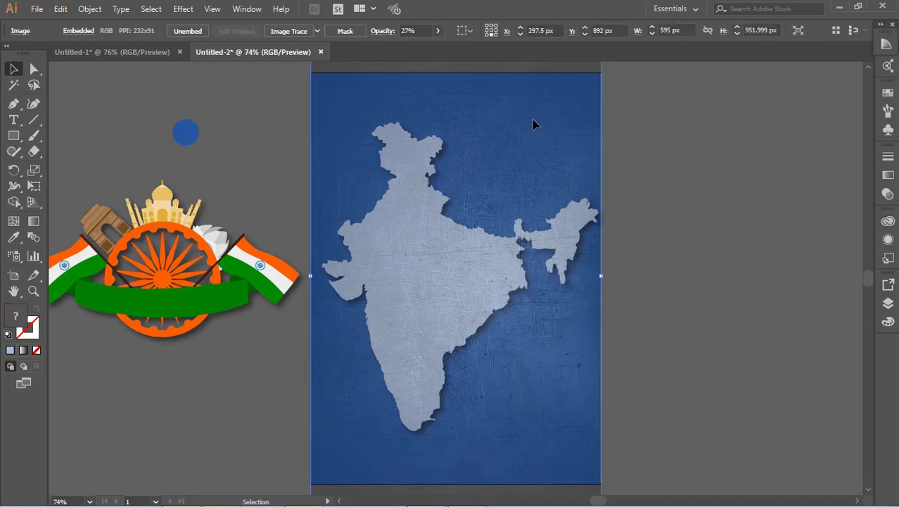
right_click(517, 177)
mouse_move(558, 273)
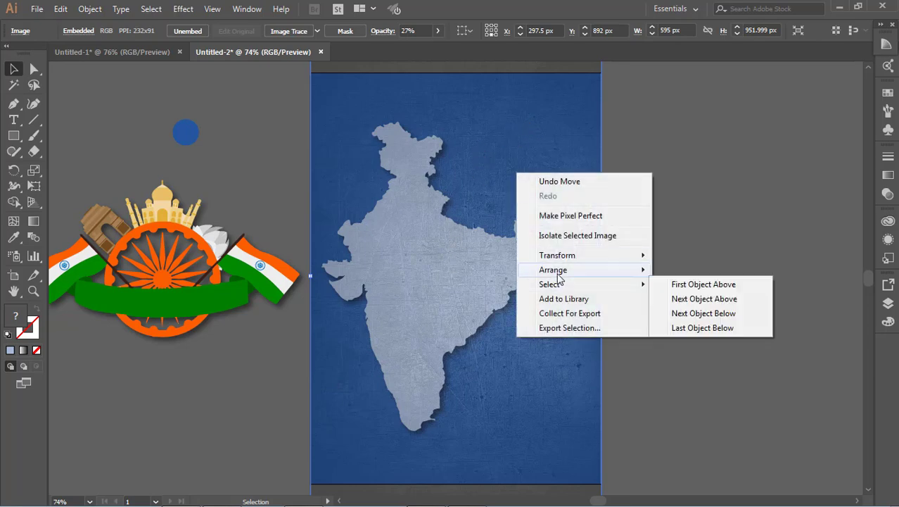
left_click(674, 313)
left_click(681, 285)
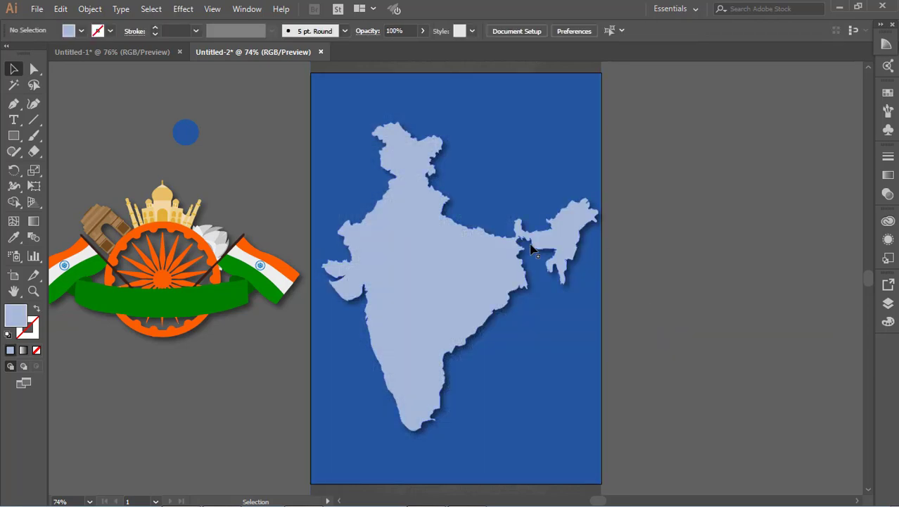
Send the blue rectangle to the back, behind the texture image.
right_click(514, 184)
mouse_move(620, 391)
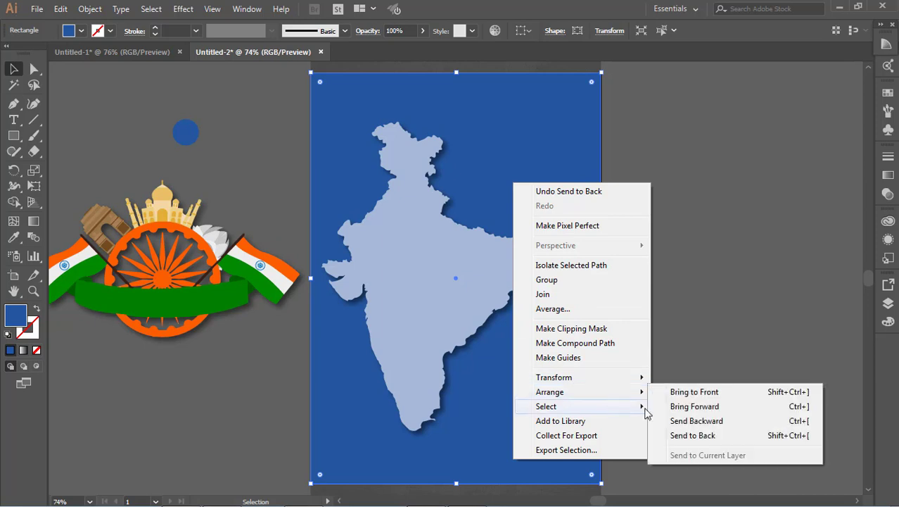
left_click(675, 434)
left_click(444, 280)
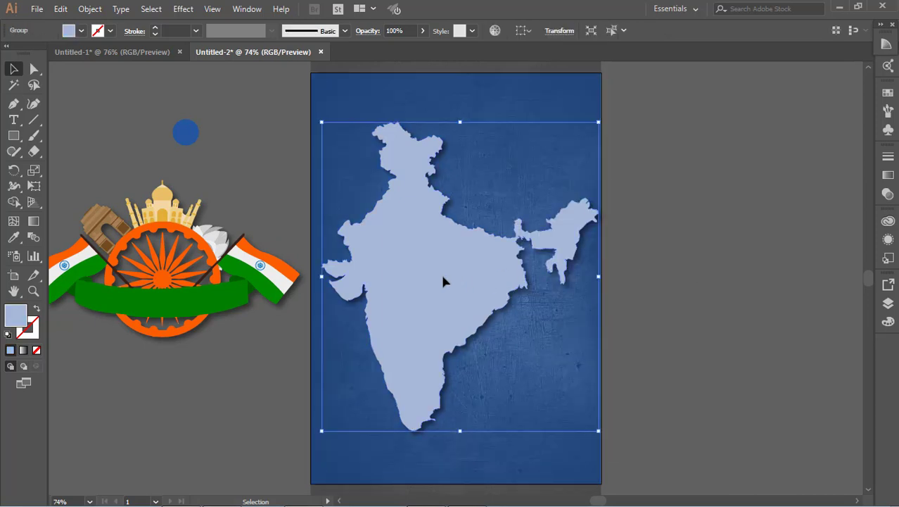
left_click(711, 278)
left_click(258, 288)
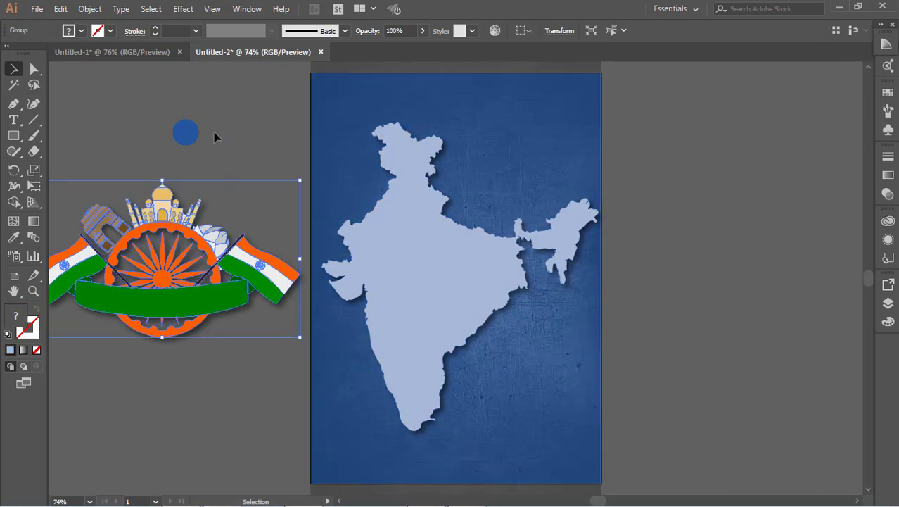
left_click(182, 9)
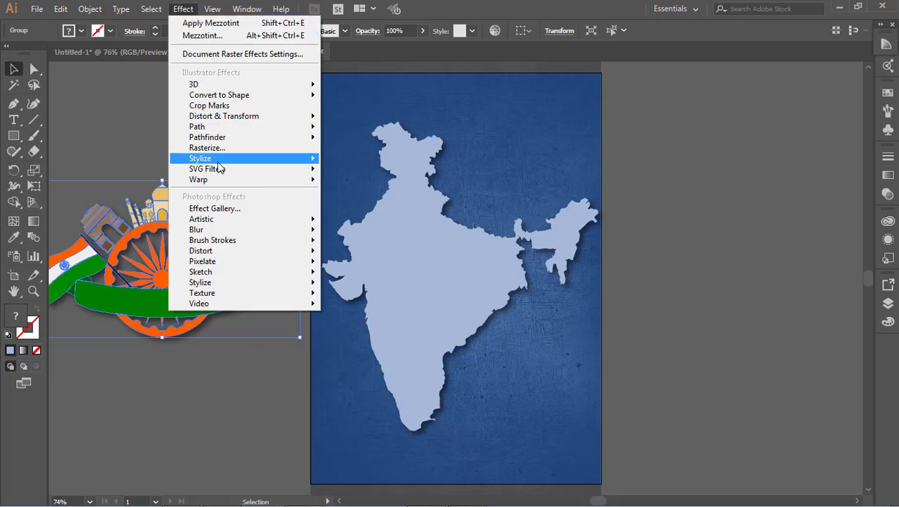
mouse_move(211, 159)
left_click(405, 163)
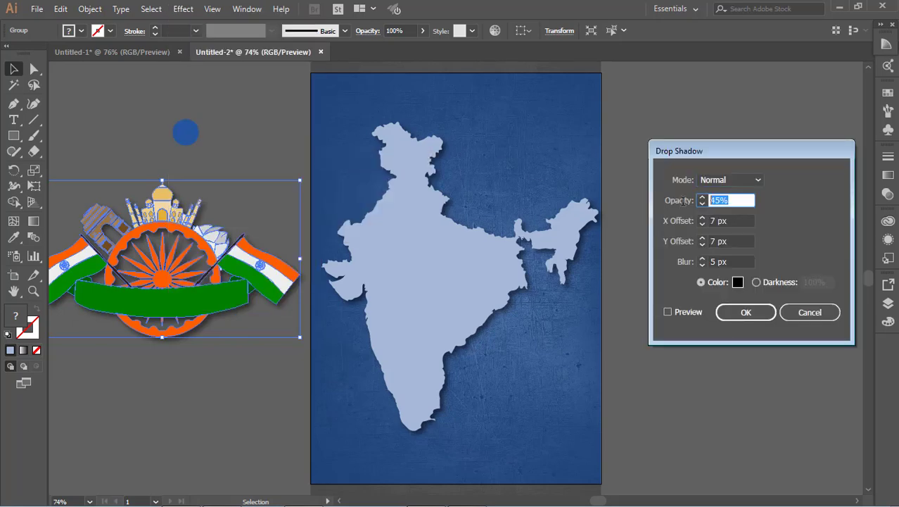
key("Tab")
key("Tab")
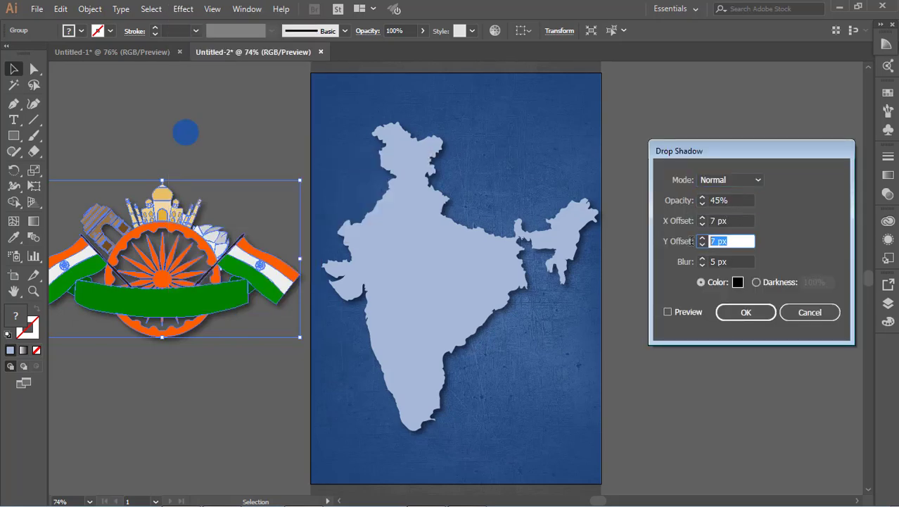
key("Tab")
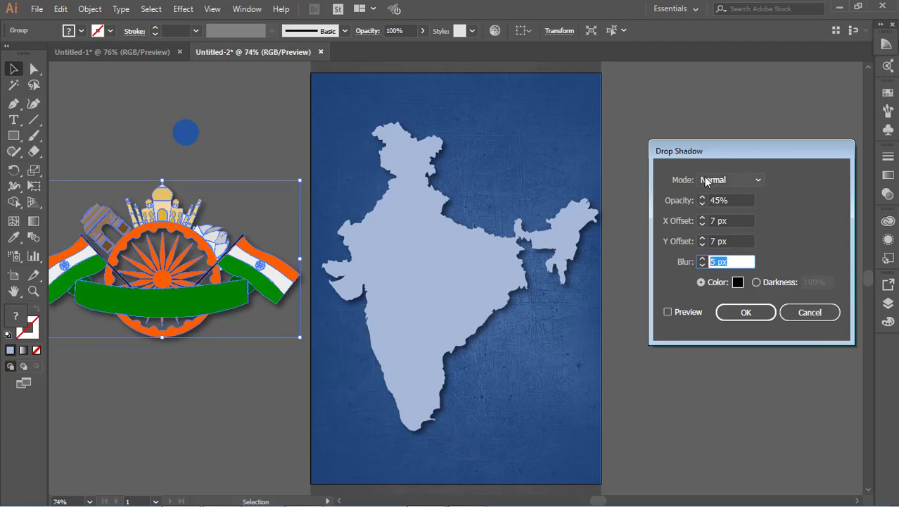
left_click(810, 311)
Move the national emblem artwork onto the India map in the upper middle of the artboard.
left_click(662, 132)
left_click_drag(245, 292, 496, 286)
left_click(579, 301)
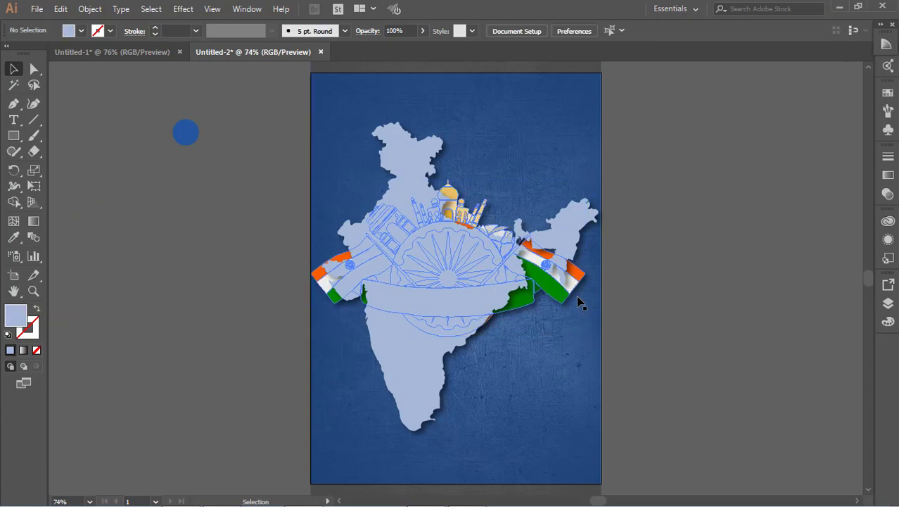
Bring the emblem artwork to the front and shift it slightly down and right over the map.
right_click(574, 295)
mouse_move(668, 425)
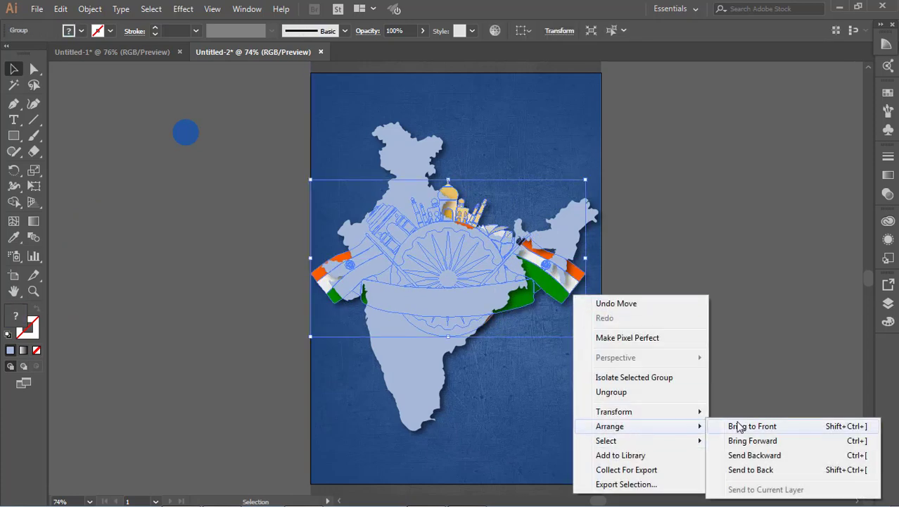
left_click(739, 424)
left_click(699, 318)
mouse_move(468, 292)
left_mouse_down()
mouse_move(472, 306)
mouse_move(480, 303)
left_mouse_up()
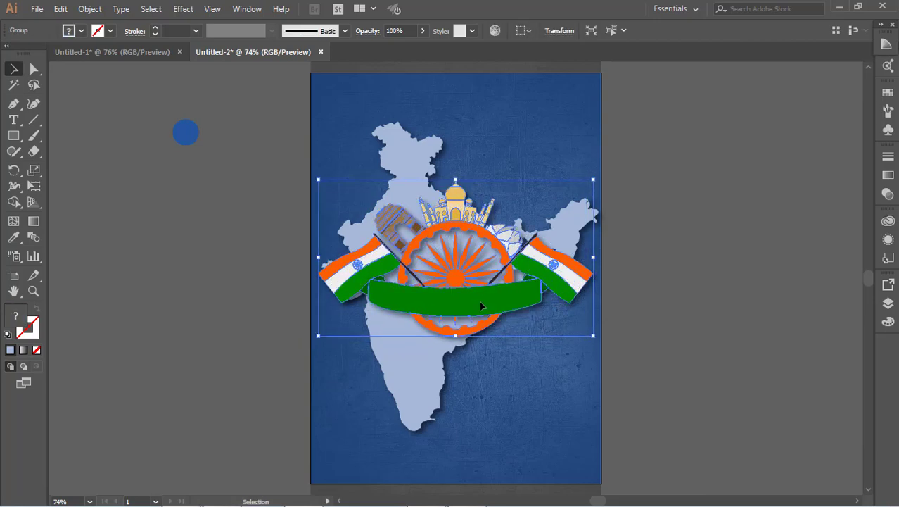
Scroll over the artboard to review the poster layout.
left_click(714, 274)
scroll(715, 273, "down", 1)
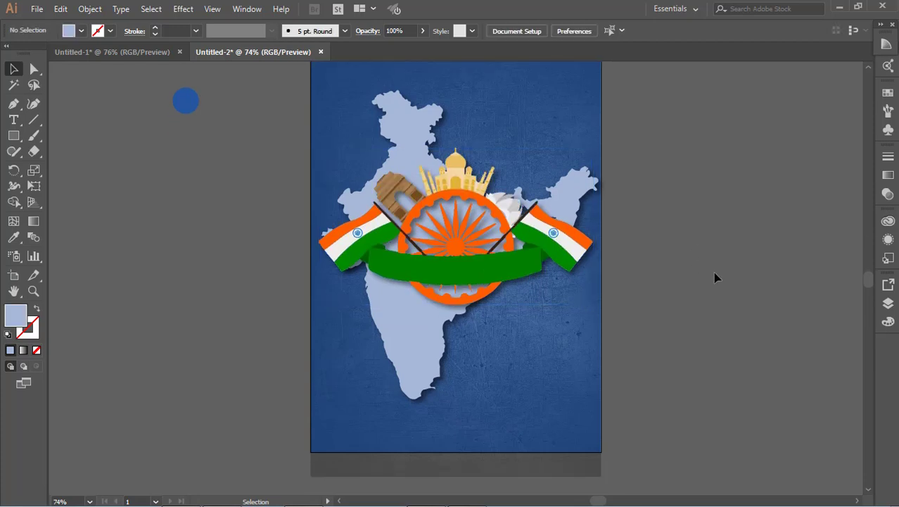
scroll(714, 272, "up", 1)
scroll(714, 272, "down", 2)
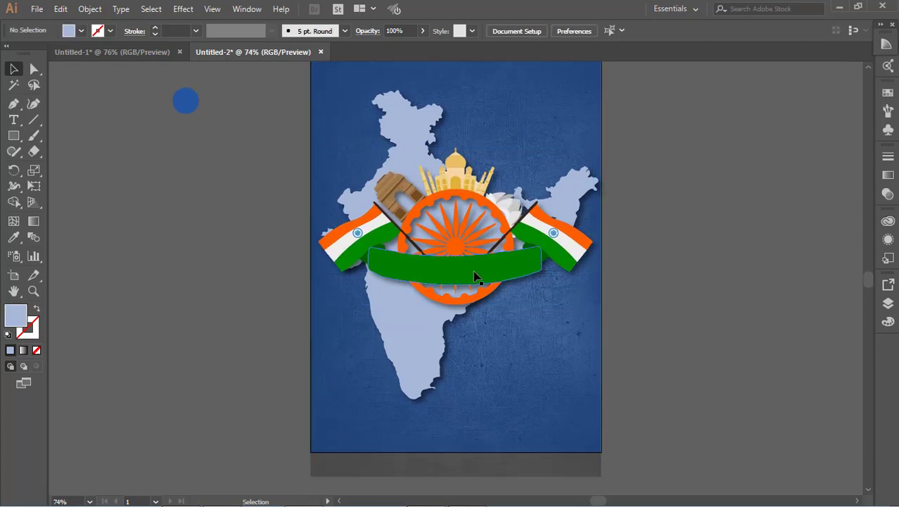
scroll(475, 273, "up", 3)
scroll(474, 273, "up", 2)
left_click(560, 167)
scroll(626, 196, "down", 7)
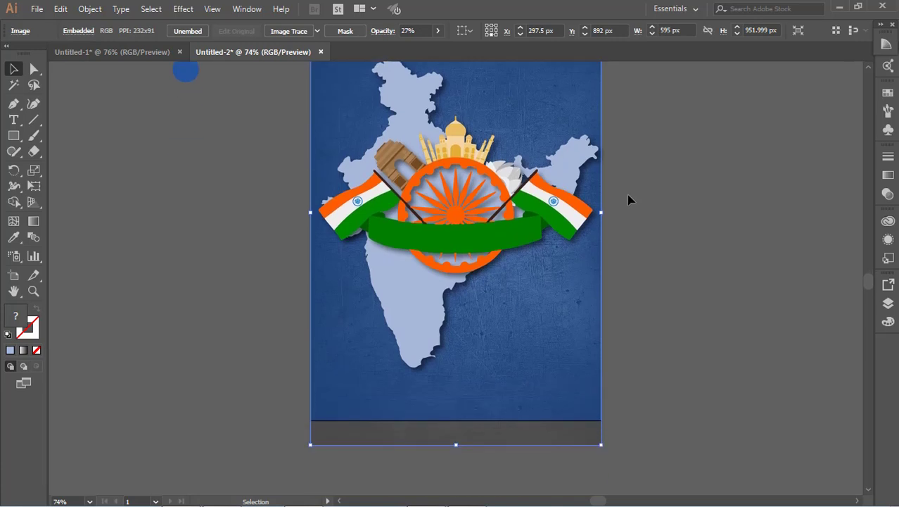
left_click(628, 197)
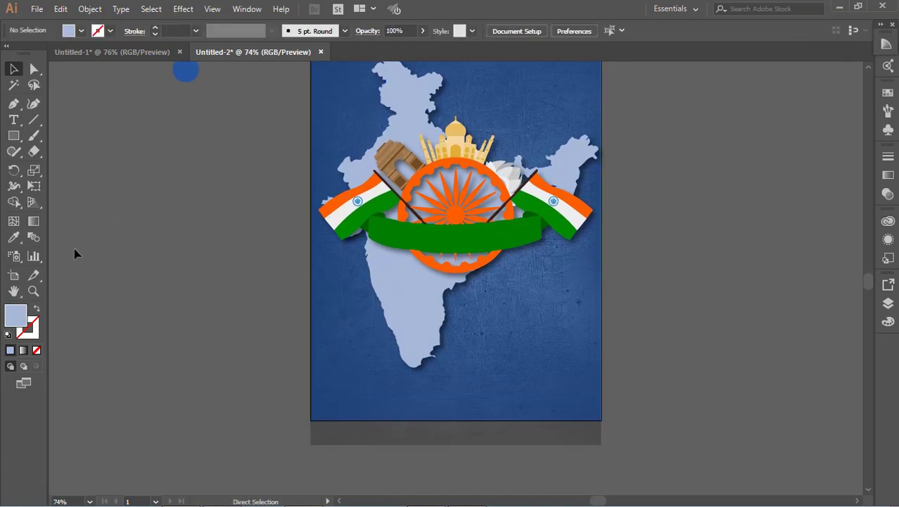
Show the rulers and add evenly spaced vertical guides across the artboard plus a horizontal guide across its lower middle.
key("ctrl+r")
left_click_drag(56, 275, 274, 307)
left_click_drag(58, 305, 434, 310)
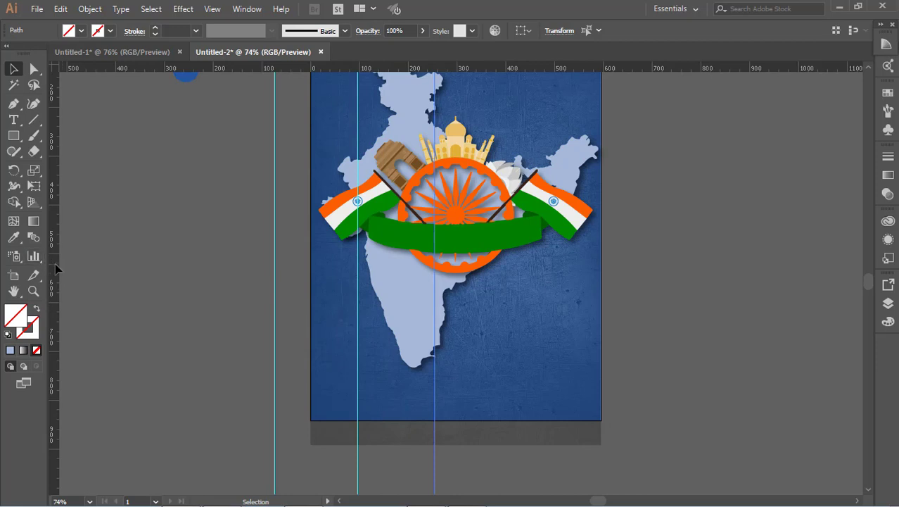
left_click_drag(52, 269, 518, 285)
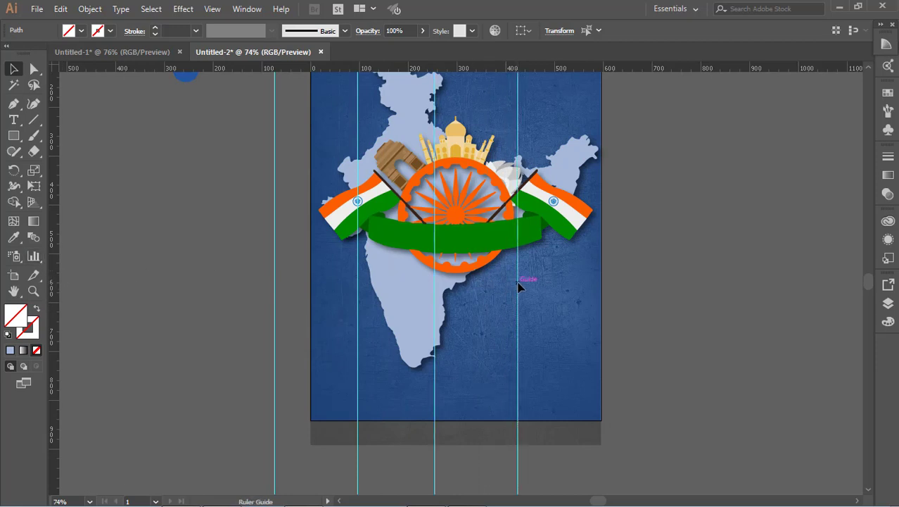
left_click_drag(62, 229, 602, 264)
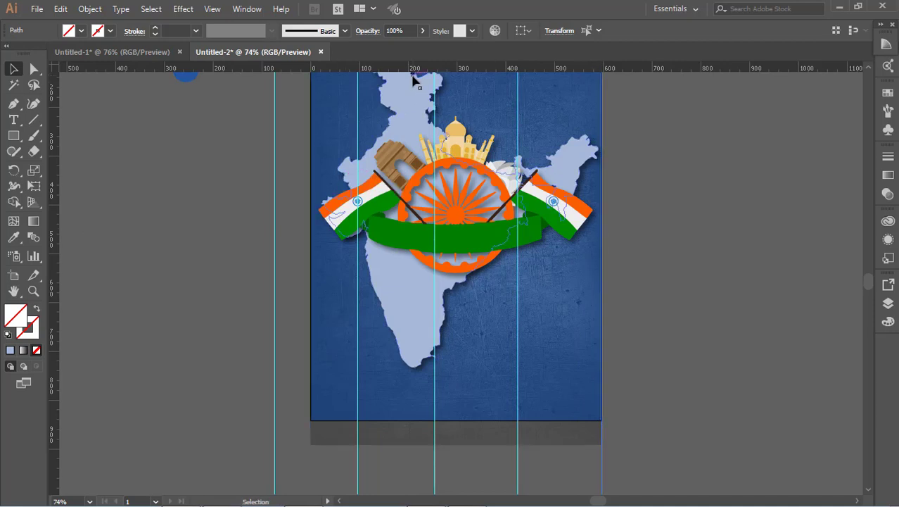
left_click_drag(418, 67, 415, 312)
Draw a wavy open path with the Pen tool along the horizontal guide, curving through each vertical guide past the artboard's right edge.
left_click(13, 106)
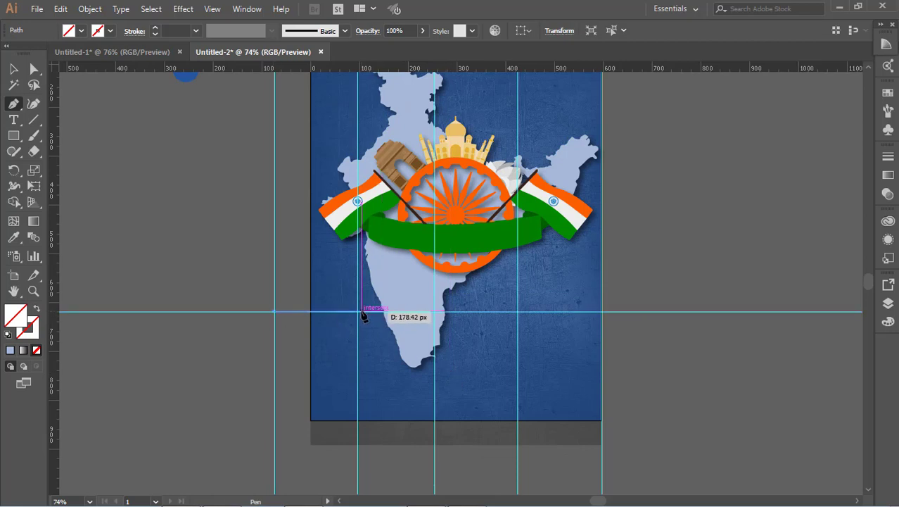
left_click_drag(357, 311, 392, 345)
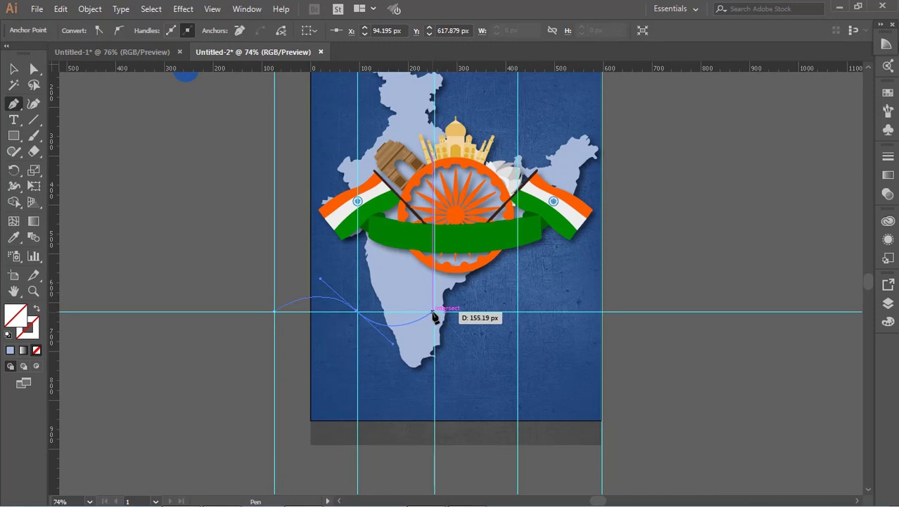
left_click(435, 311)
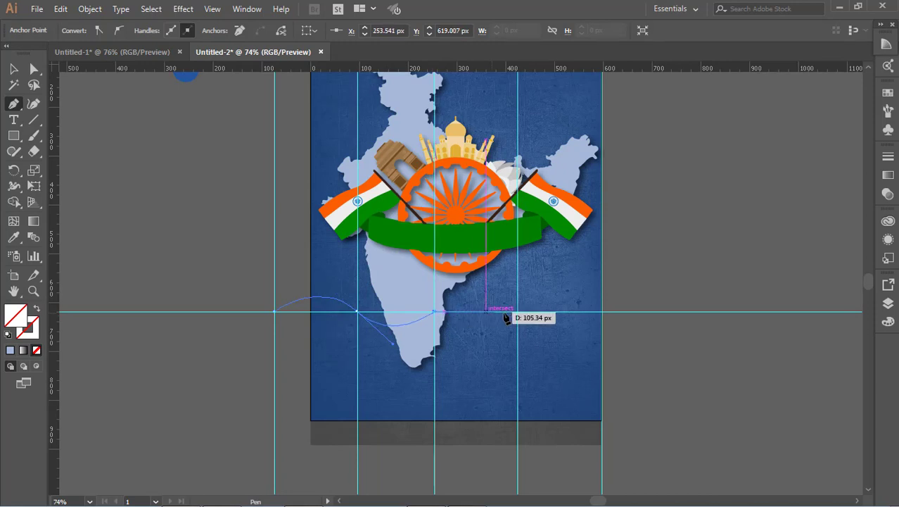
left_click(519, 312)
left_click(527, 321, "ctrl")
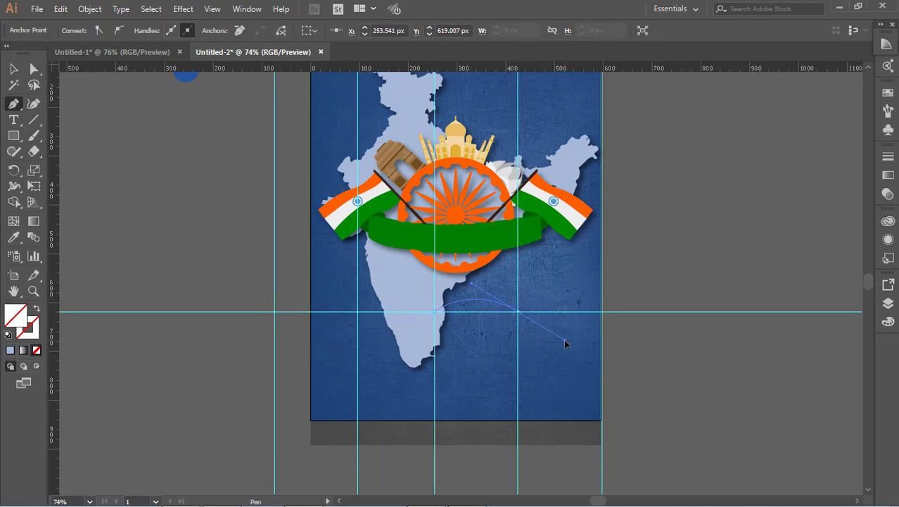
left_click_drag(564, 339, 565, 341)
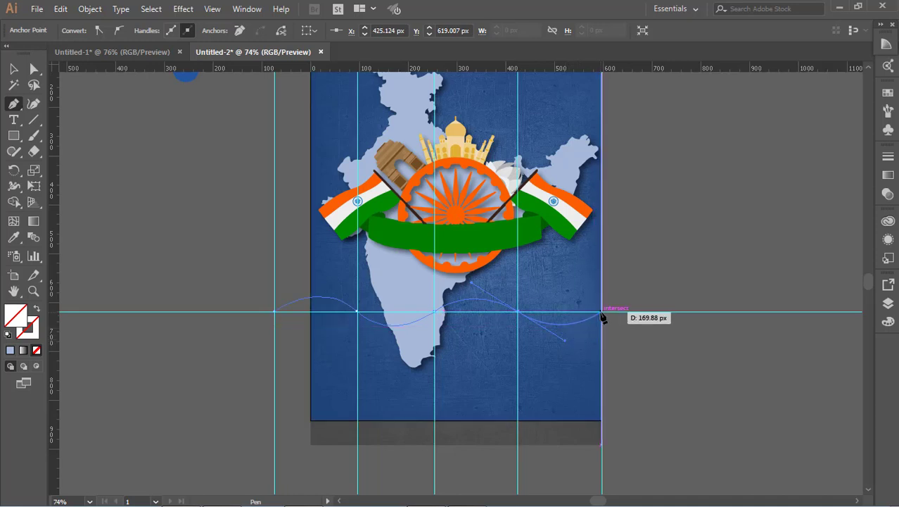
left_click_drag(601, 311, 618, 291)
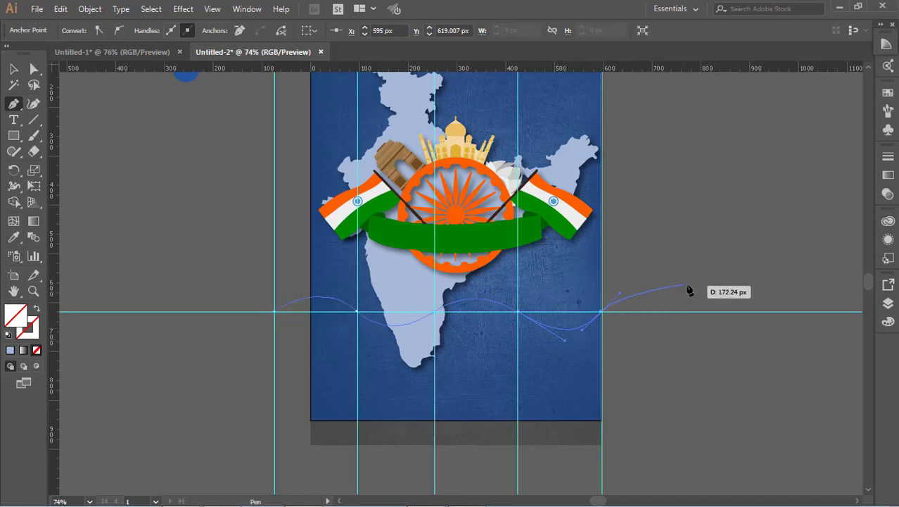
left_click_drag(720, 309, 722, 315)
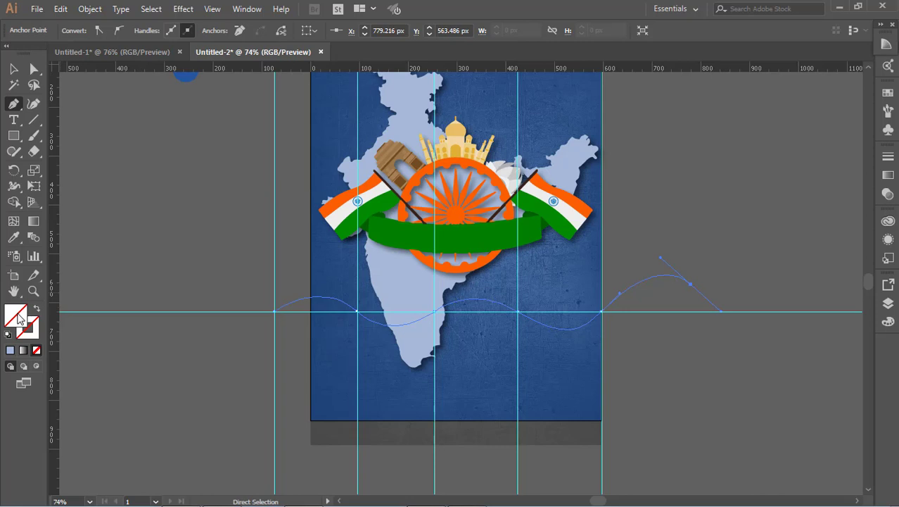
Give the wave path an orange stroke sampled from the flag with the Eyedropper, and no fill.
left_click(13, 237)
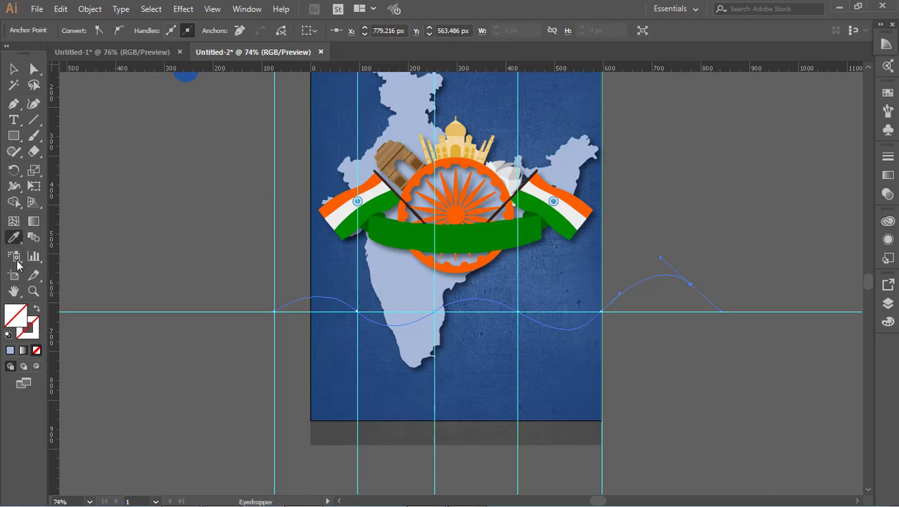
left_click(10, 350)
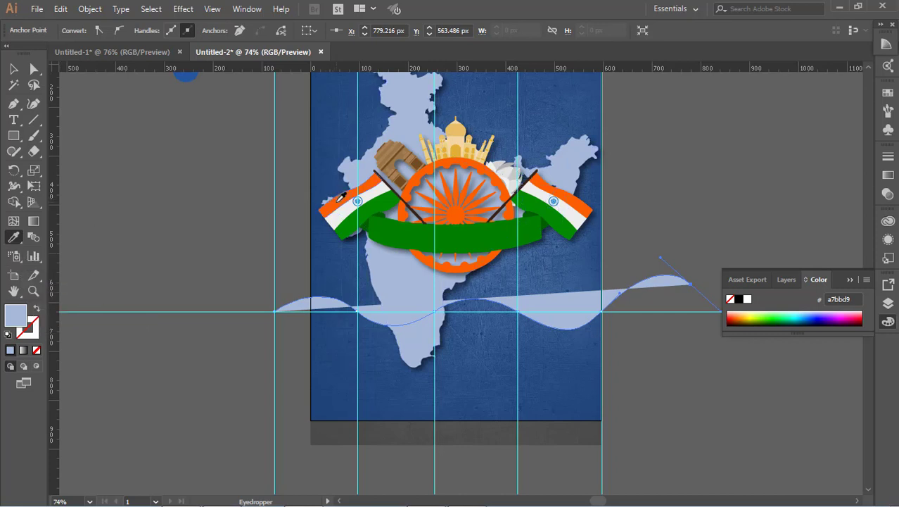
left_click(341, 198)
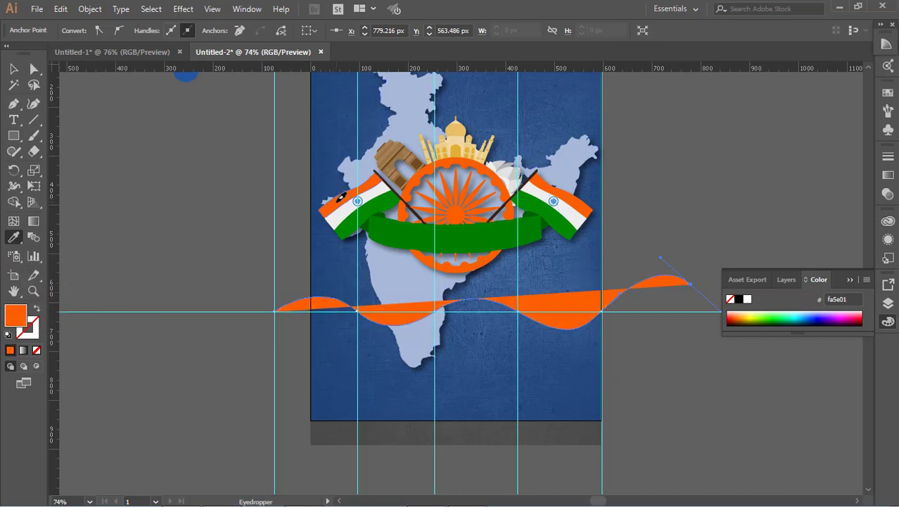
left_click(38, 309)
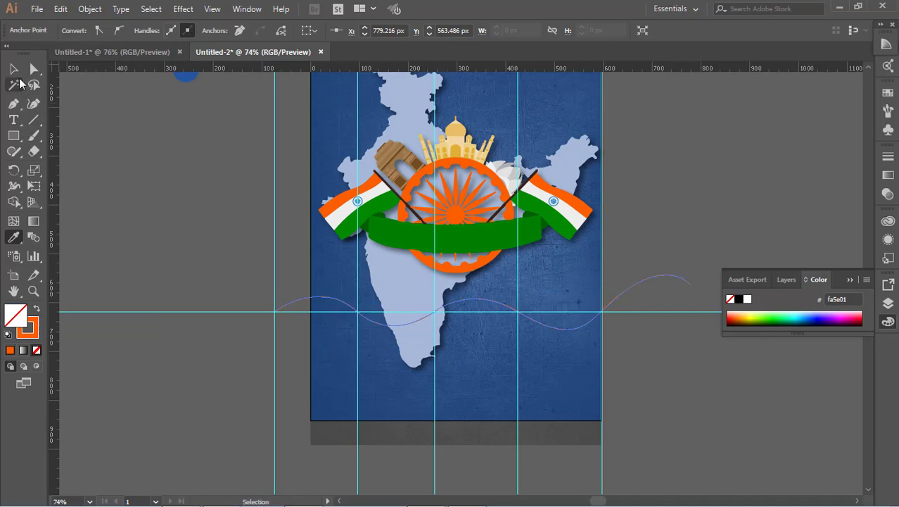
Duplicate the orange wave path several times, stacking the copies downward at even spacing.
left_click(14, 69)
left_click(181, 190)
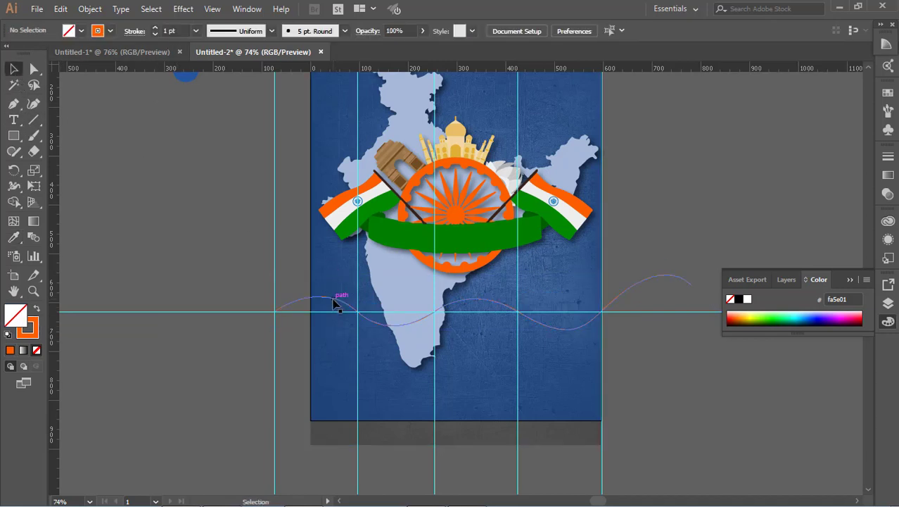
left_click(341, 301)
left_click(195, 282)
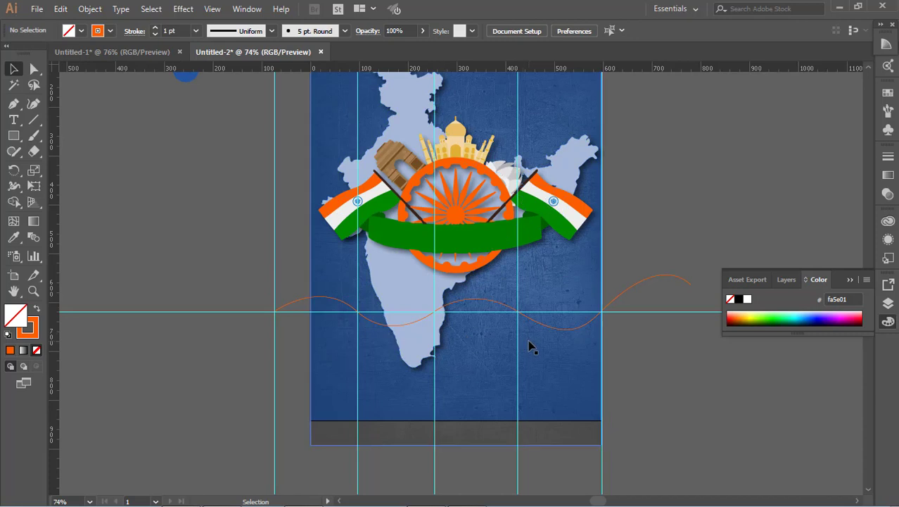
left_click_drag(548, 332, 570, 357)
left_click(655, 382)
left_click(647, 382)
left_click(624, 377)
left_click(642, 384)
left_click(640, 391)
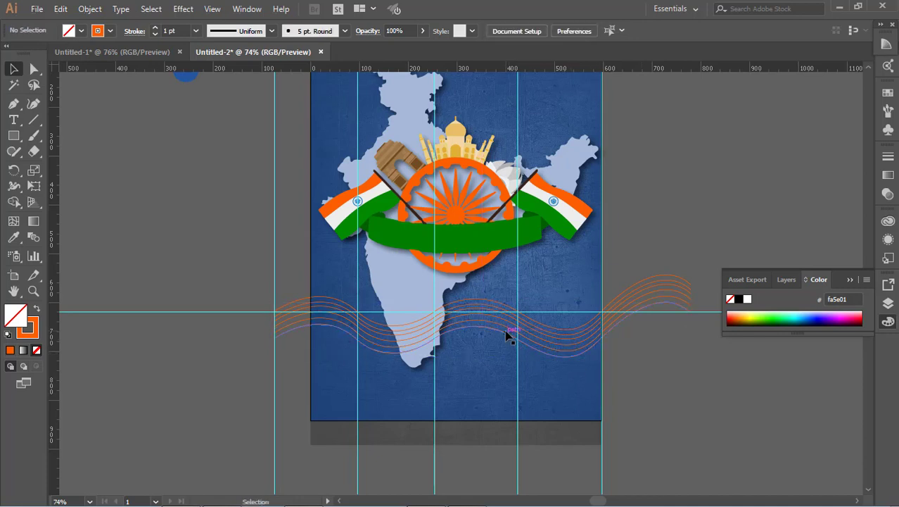
Nudge the wave lines slightly upward to adjust their vertical position.
left_click(505, 335)
key("Up")
key("Up")
key("Up")
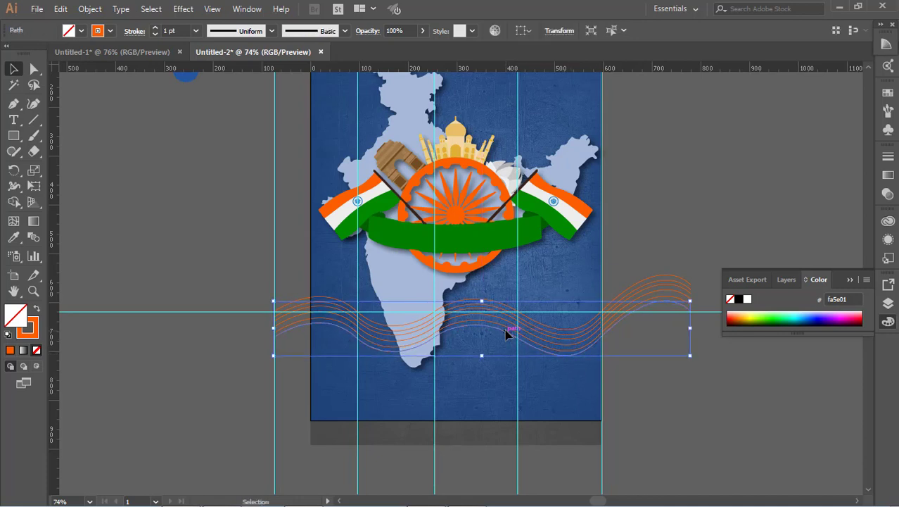
left_click_drag(500, 334, 502, 322)
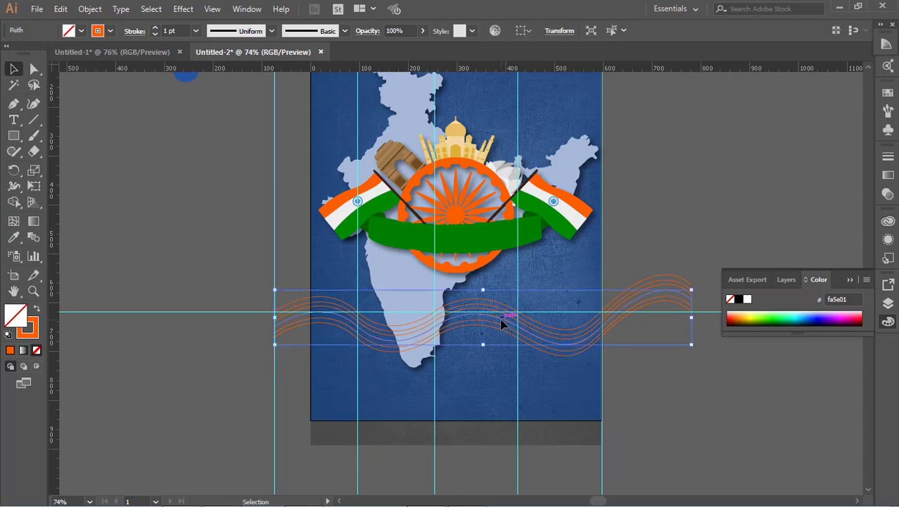
left_click(496, 325)
left_click(496, 329, "shift")
key("Up")
key("Up")
key("Up")
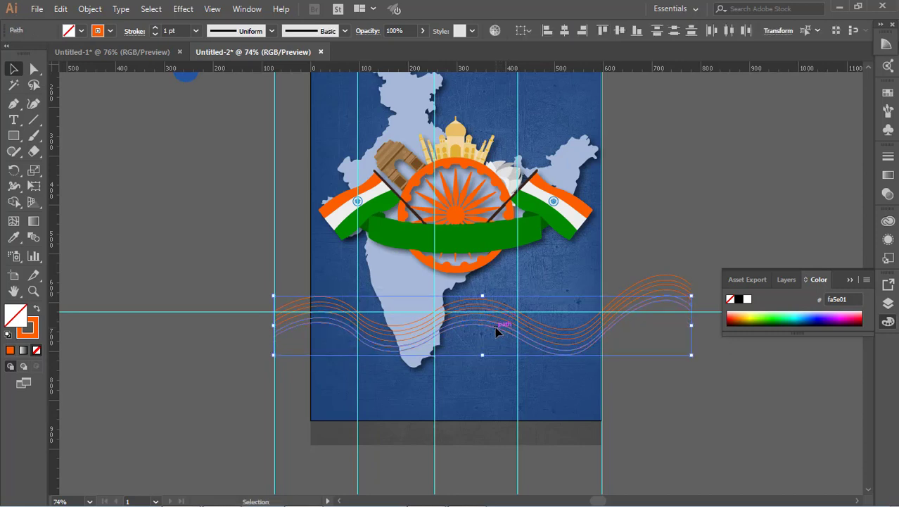
left_click(698, 414)
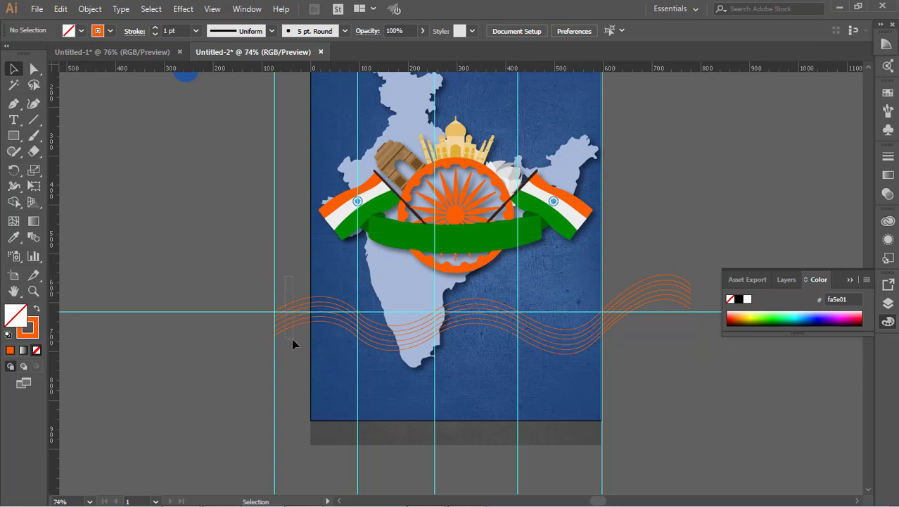
Clear all the guides from the document.
left_click(211, 9)
mouse_move(422, 406)
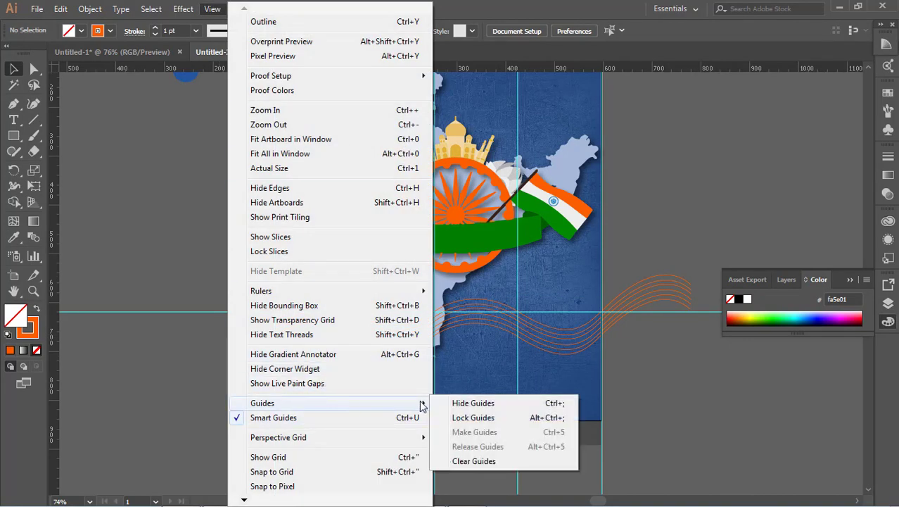
left_click(484, 461)
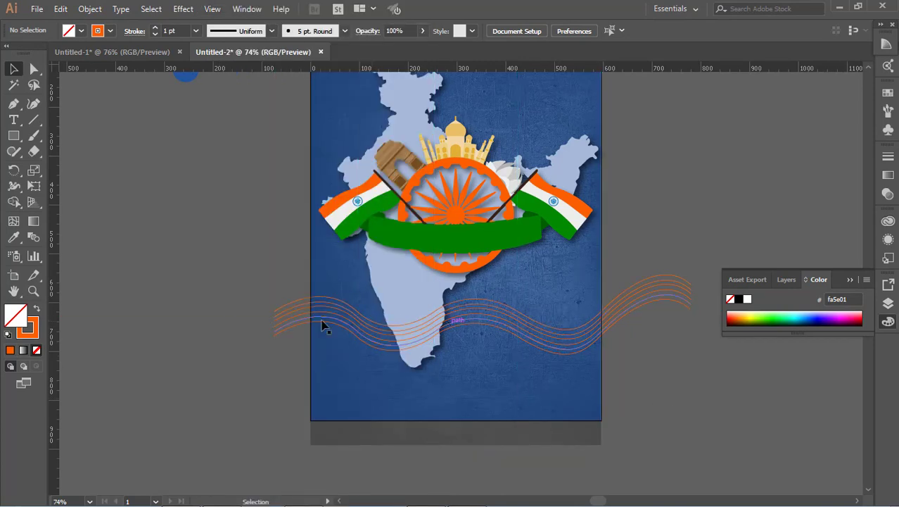
Blend the stacked orange wave lines into a single blend object.
left_click_drag(283, 282, 235, 328)
left_click(30, 240)
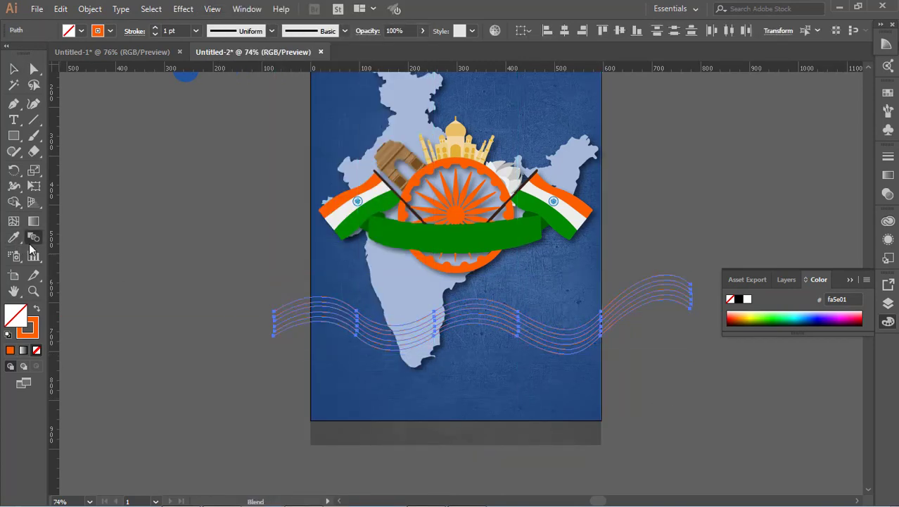
key("v")
left_click(90, 8)
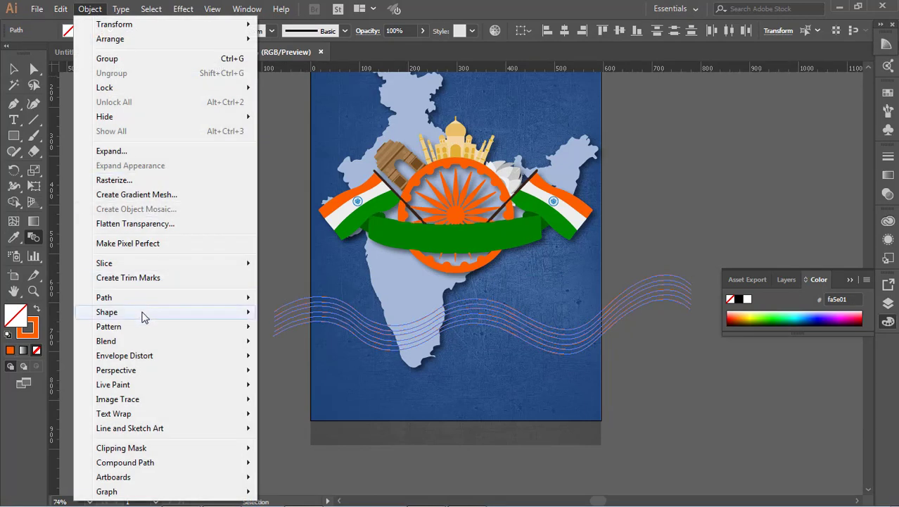
mouse_move(148, 339)
left_click(280, 342)
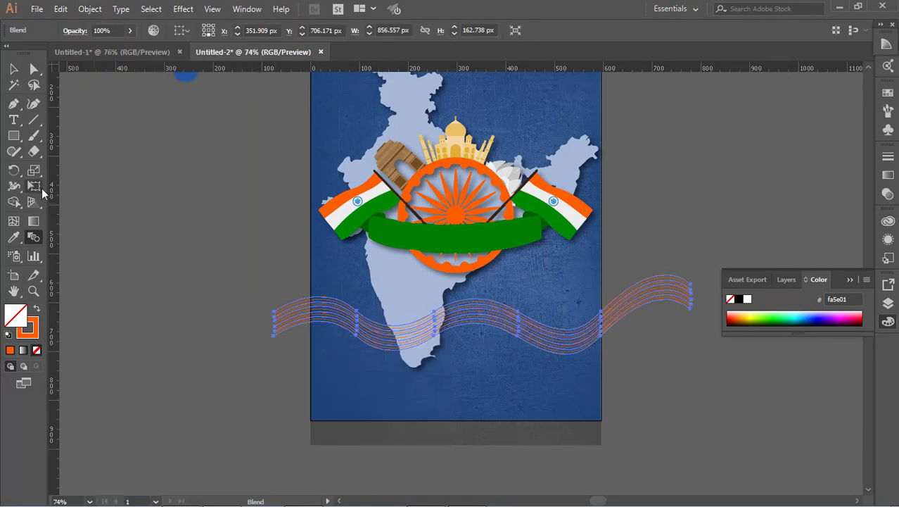
Set the blend's spacing to Specified Steps with preview on and raise the step count.
left_click(91, 9)
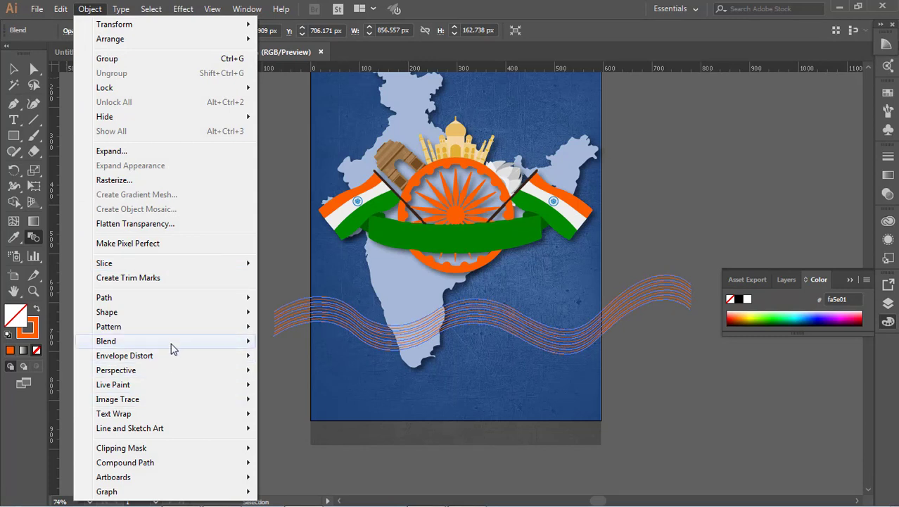
mouse_move(172, 346)
left_click(327, 375)
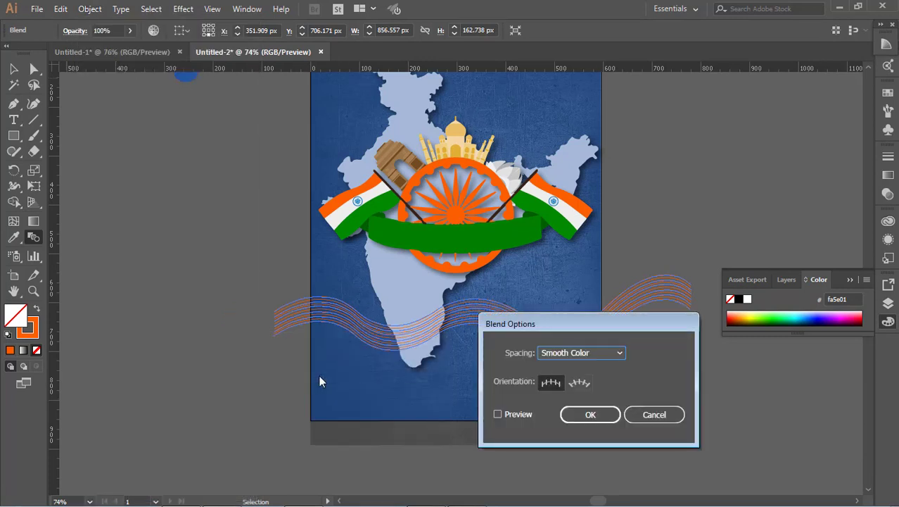
left_click(581, 357)
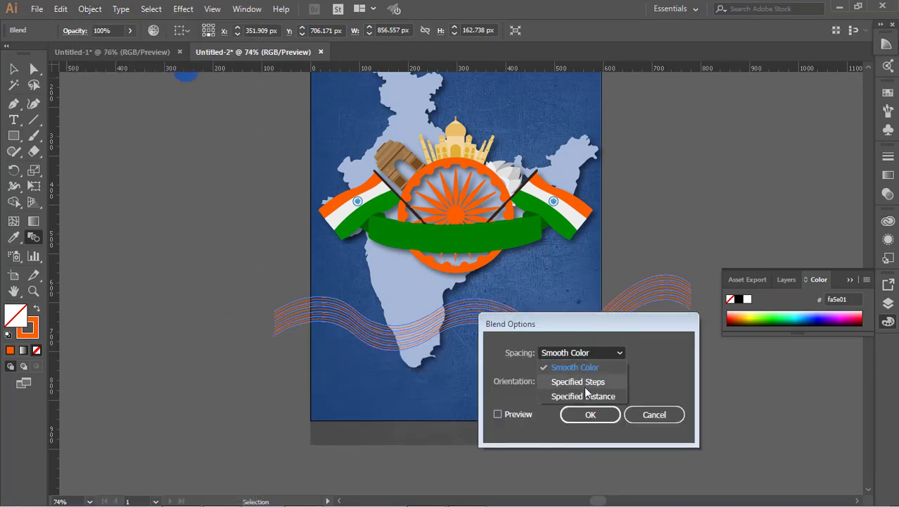
left_click(584, 385)
left_click(514, 414)
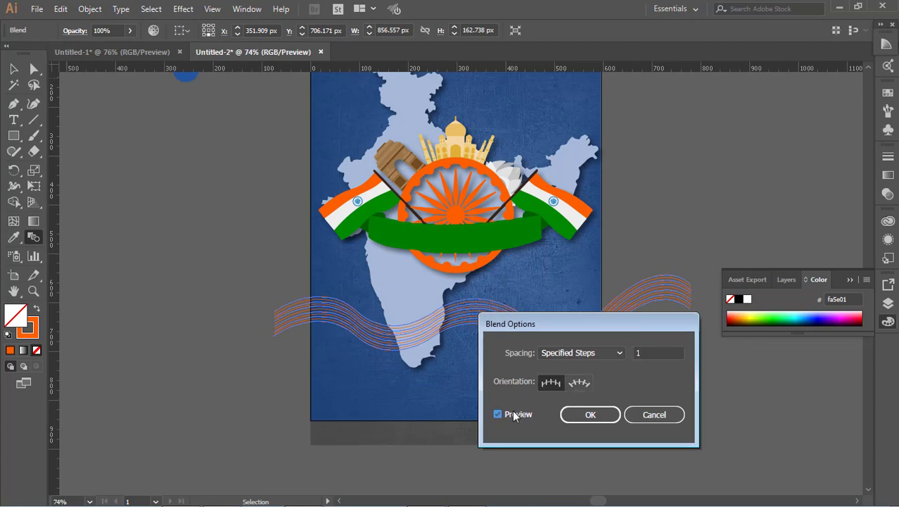
left_click(674, 353)
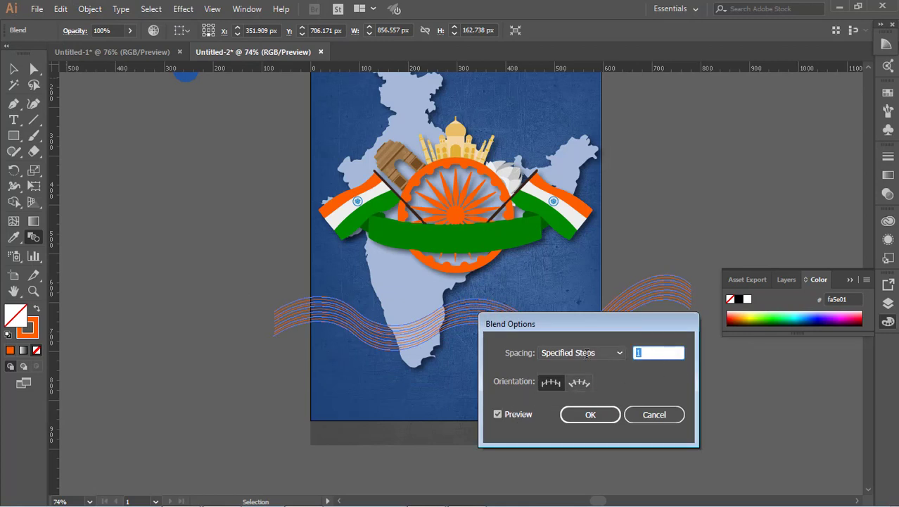
key("Up")
key("Up")
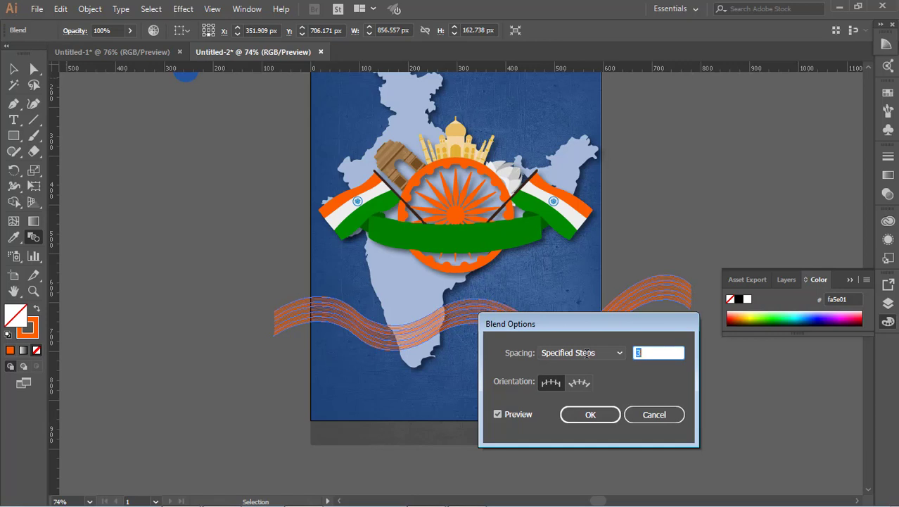
left_click(591, 414)
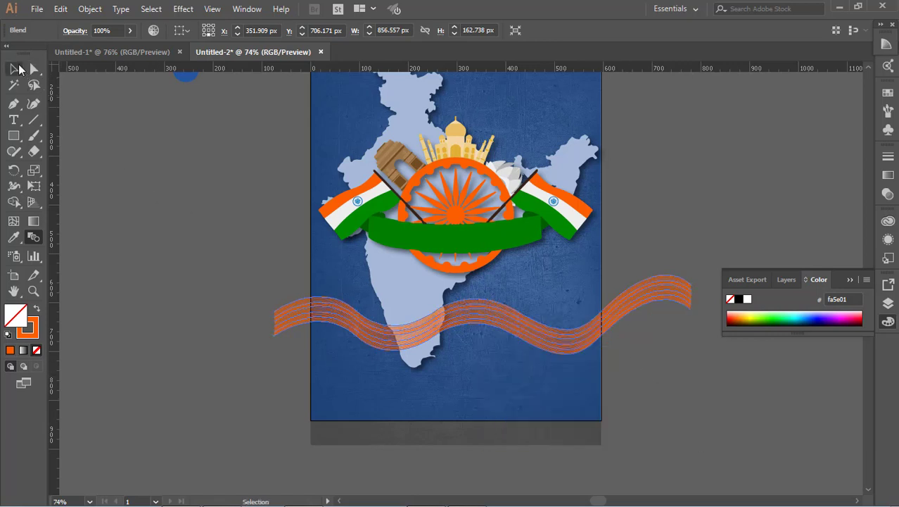
Undo the blend options change.
left_click(36, 85)
left_click(191, 204)
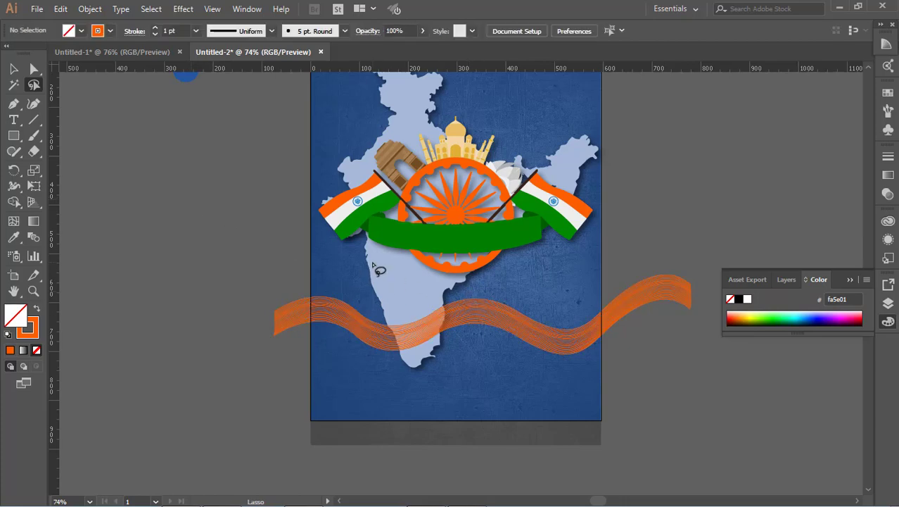
key("ctrl+z")
Reapply Specified Steps spacing to the orange wave blend.
left_click(89, 8)
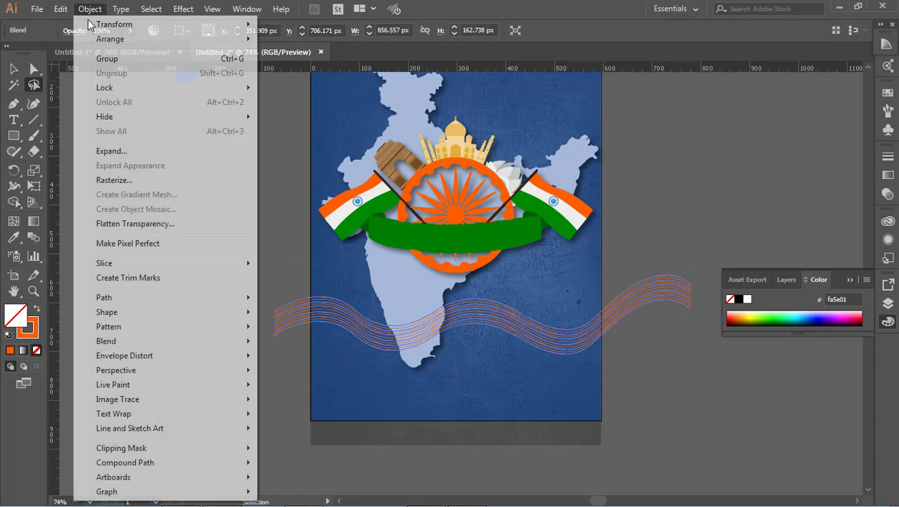
mouse_move(183, 341)
left_click(309, 375)
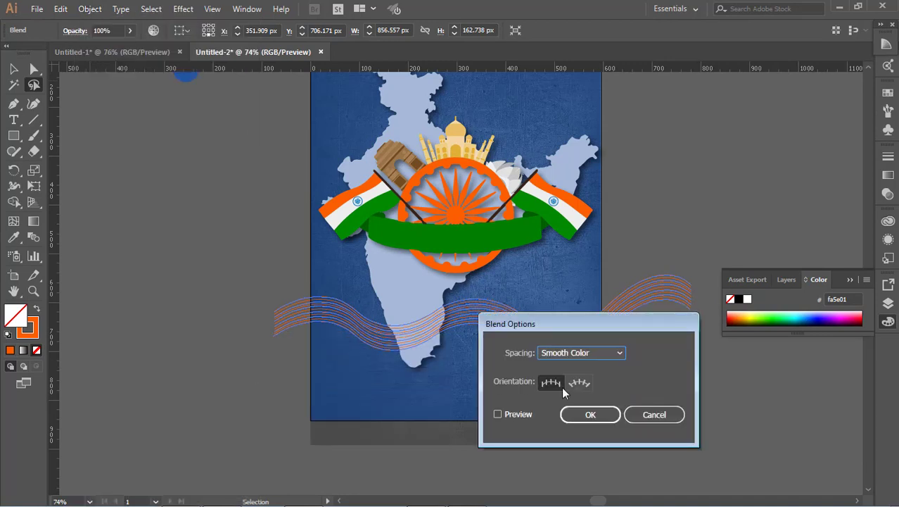
left_click(601, 353)
left_click(596, 381)
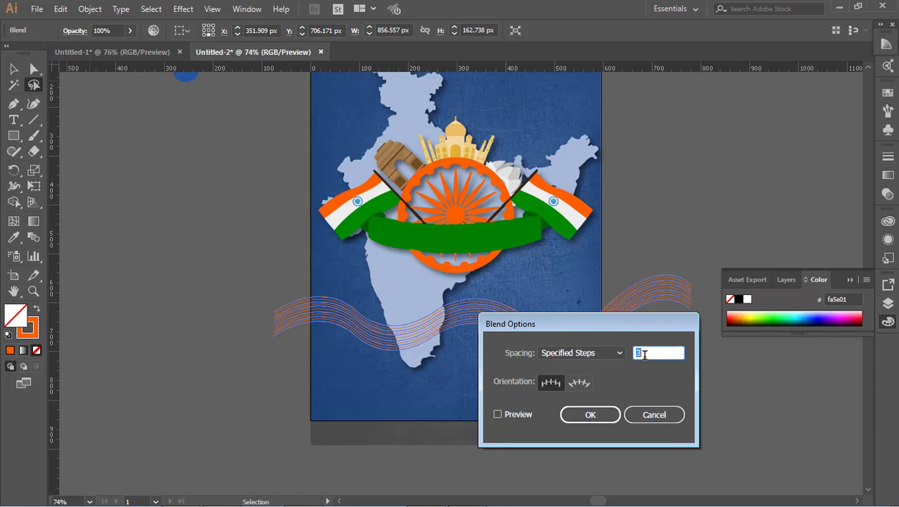
left_click(524, 415)
left_click(585, 414)
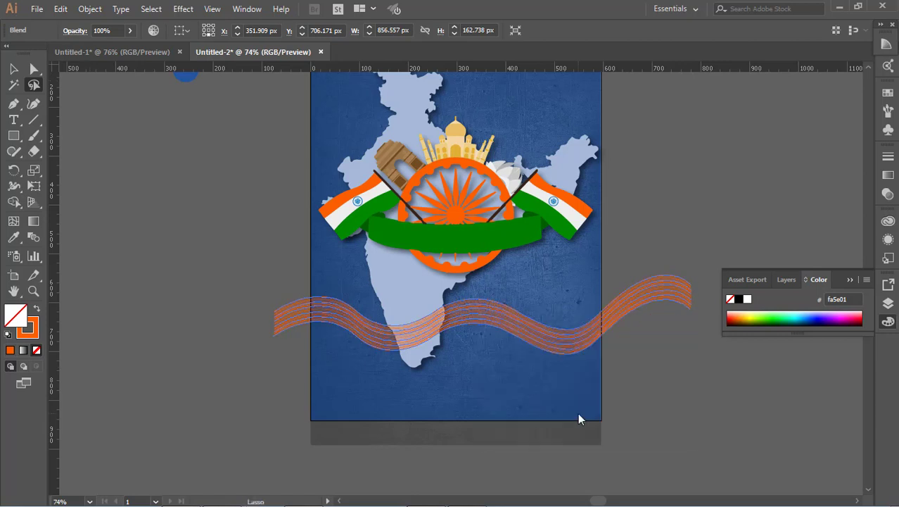
left_click(694, 391)
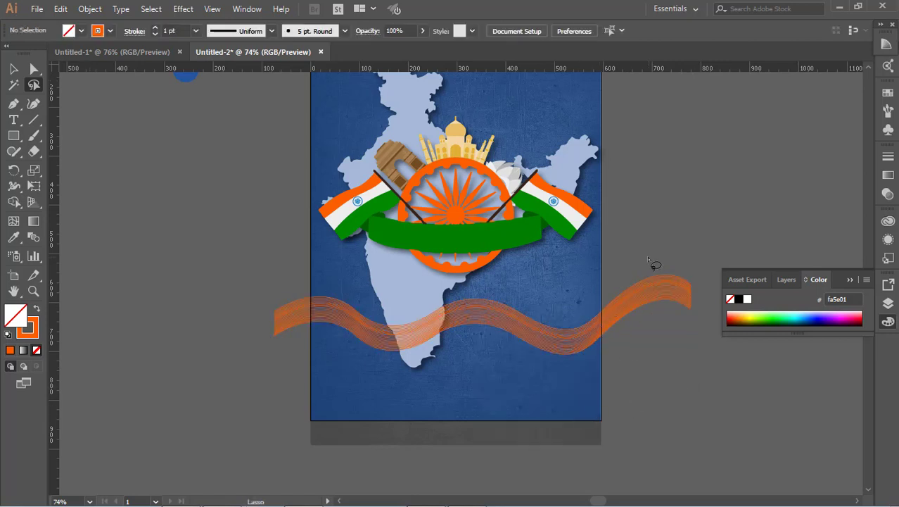
Duplicate the orange blend just below itself and give the copy a white stroke sampled from the flag.
left_click(13, 69)
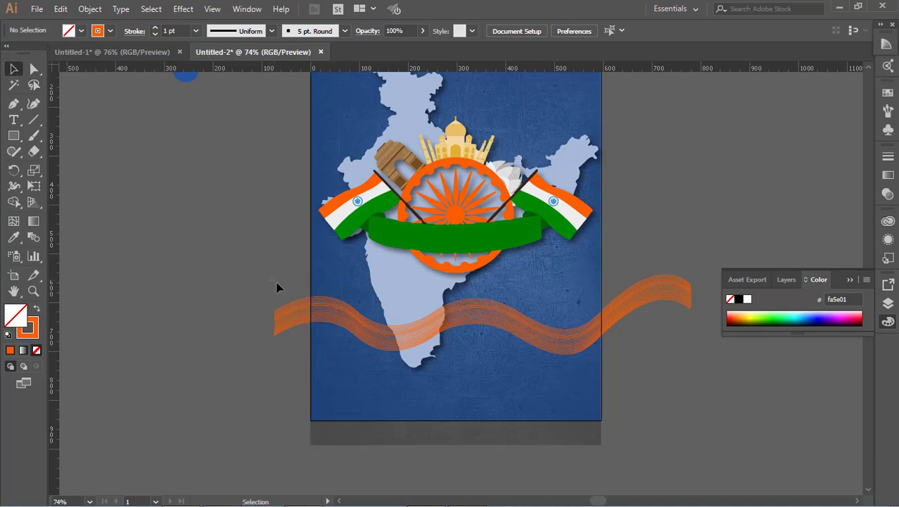
left_click_drag(288, 334, 323, 345)
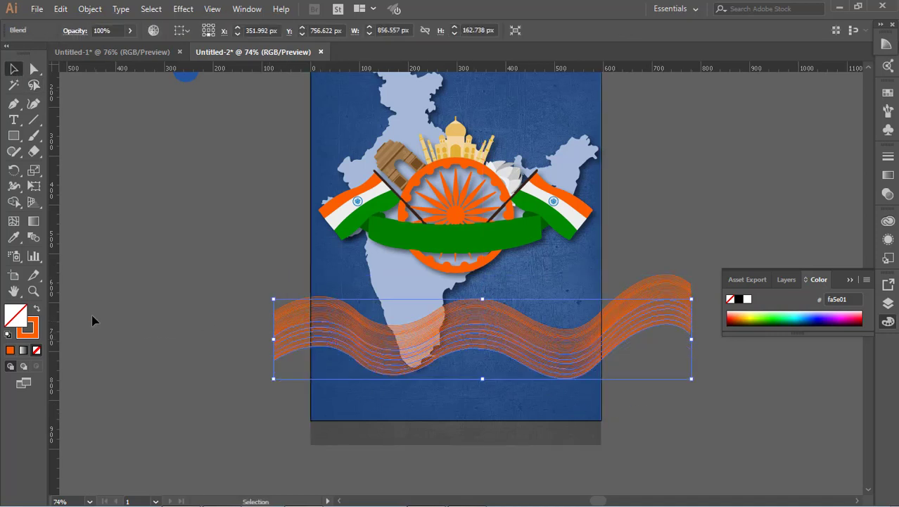
left_click(14, 237)
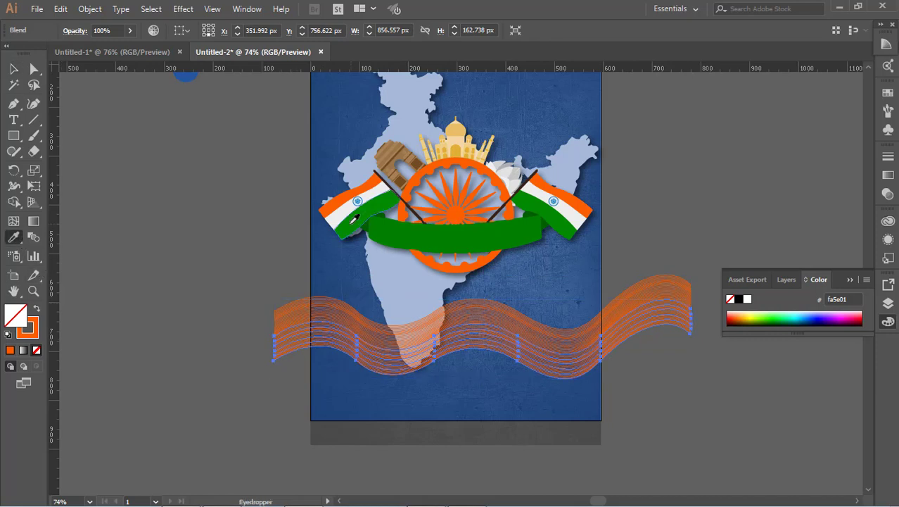
left_click(338, 217)
left_click(36, 308)
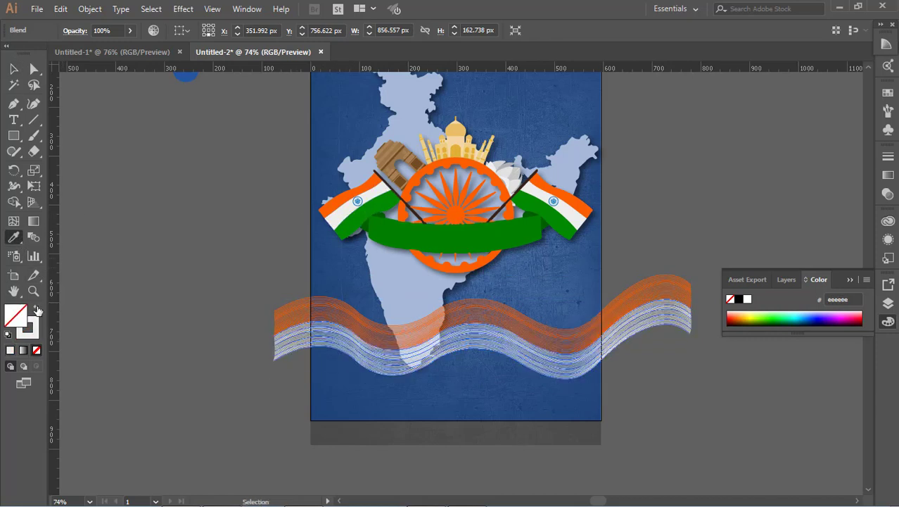
Duplicate the white blend and place the copy further down the poster.
left_click(13, 69)
left_click(148, 181)
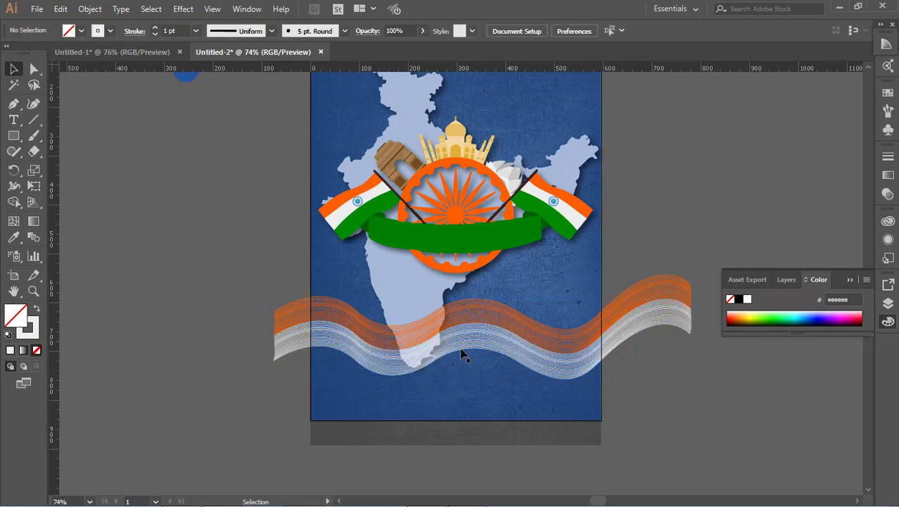
left_click(550, 363)
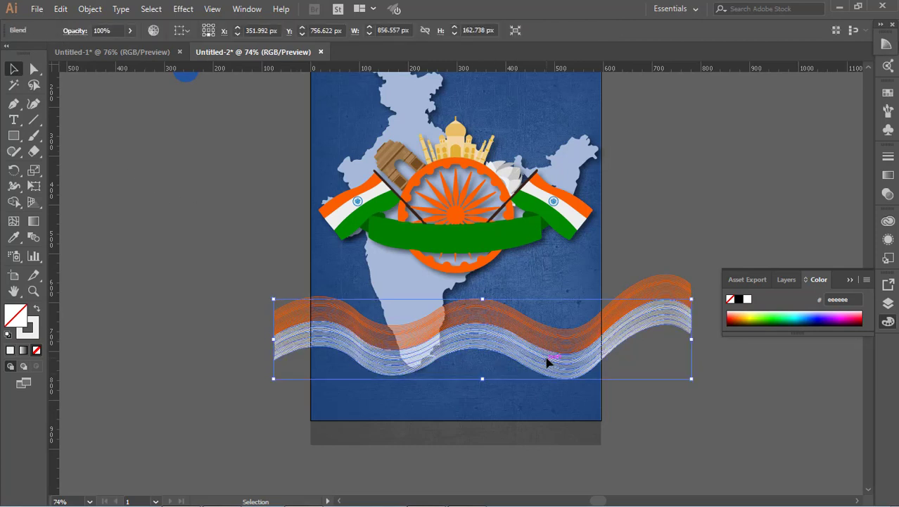
left_click_drag(538, 357, 538, 385)
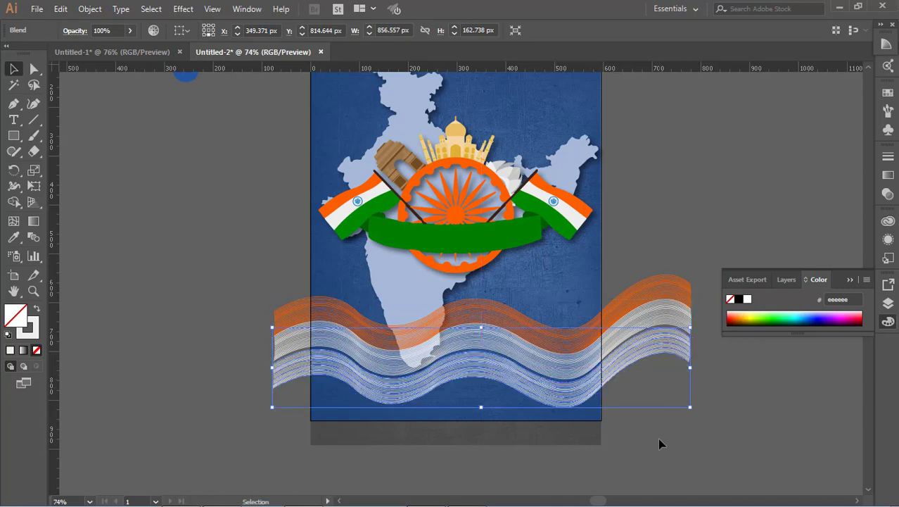
left_click(757, 425)
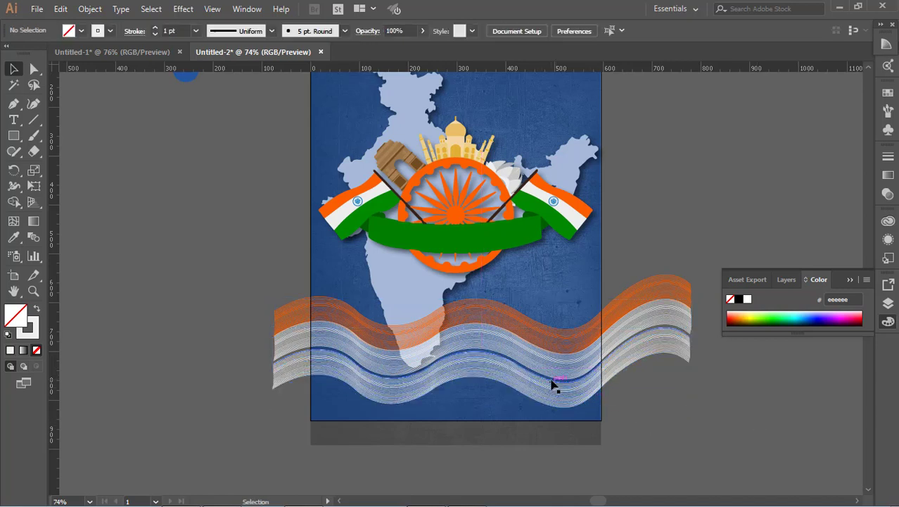
Nudge the white wave blend slightly downward.
left_click(552, 382)
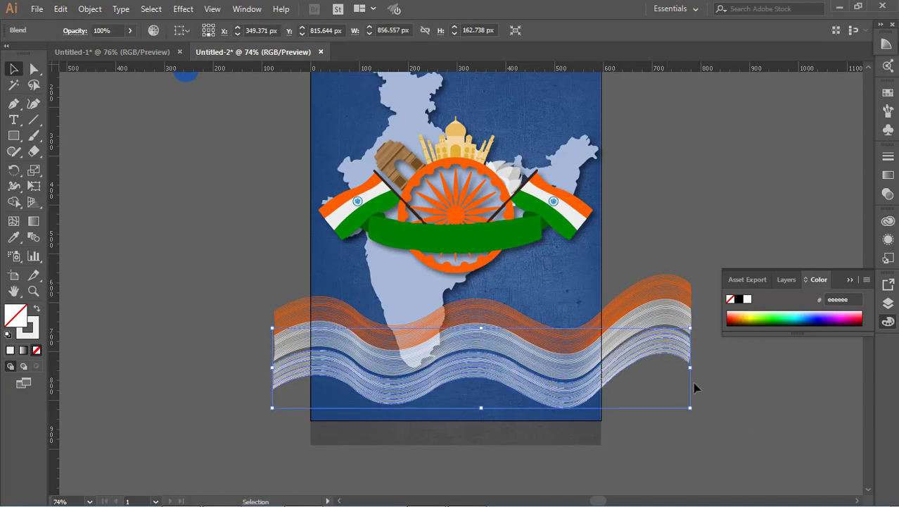
left_click(695, 388)
left_click(568, 367)
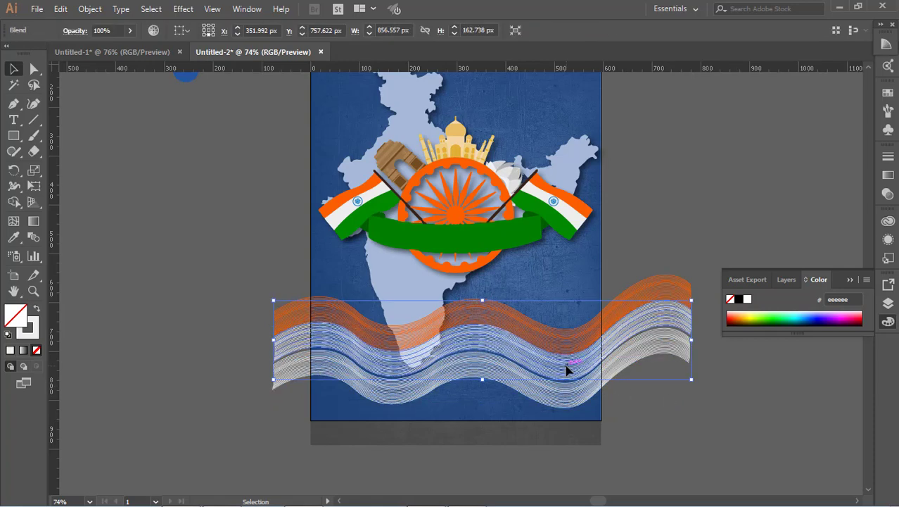
key("Down")
key("Down")
left_click(622, 434)
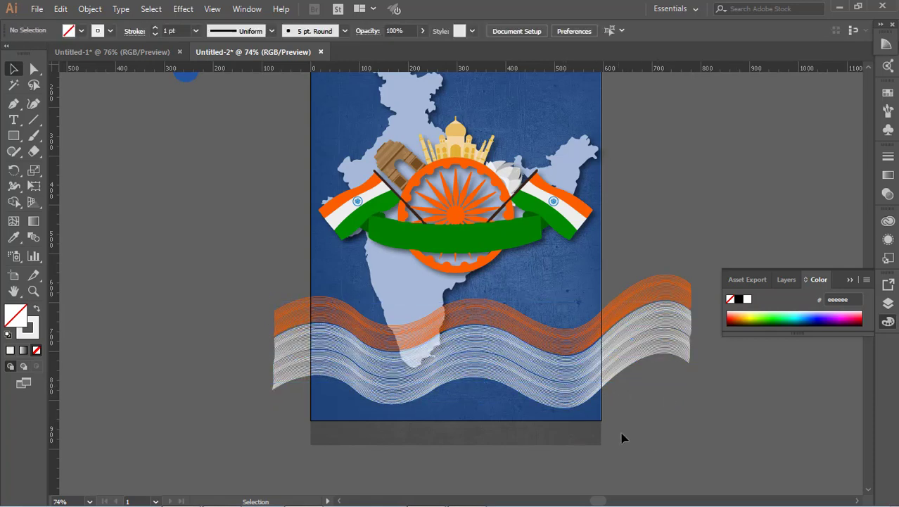
Nudge the lowest wave blend further downward.
left_click(558, 396)
key("Down")
key("Down")
key("Down")
key("Down")
key("Down")
key("Down")
key("Down")
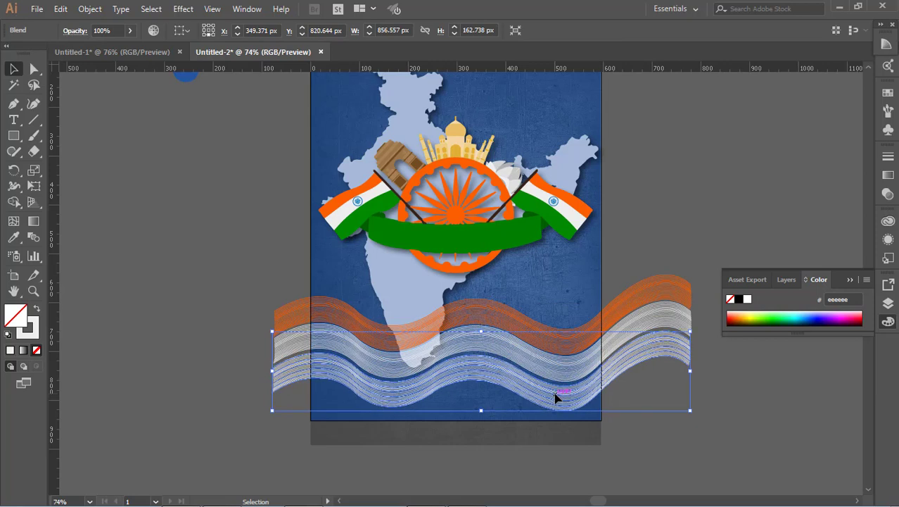
left_click(761, 415)
Give the lowest wave blend a green stroke sampled from the ribbon with the Eyedropper.
left_click(572, 372)
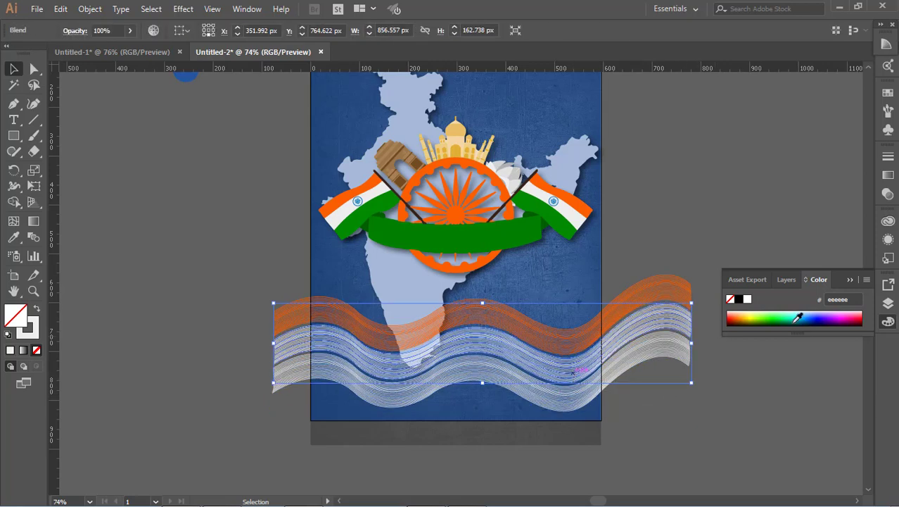
left_click(757, 457)
left_click(598, 387)
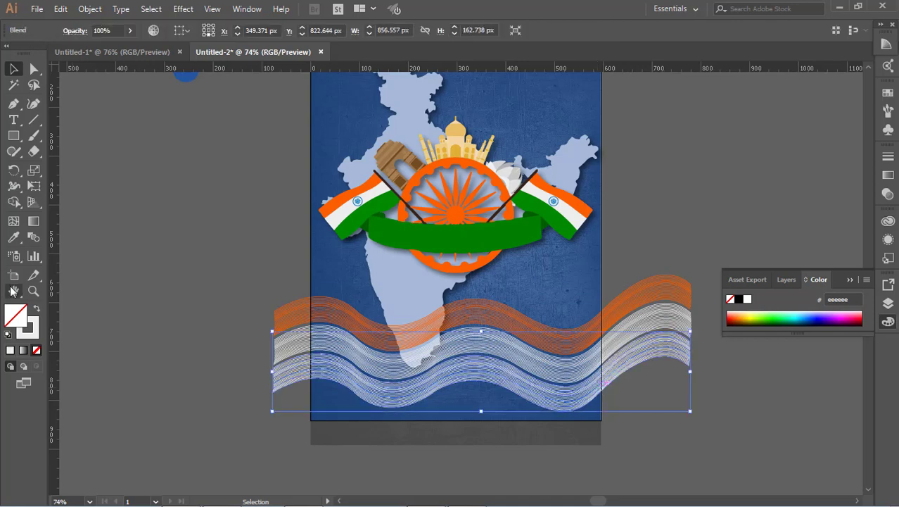
left_click(13, 237)
left_click(409, 227)
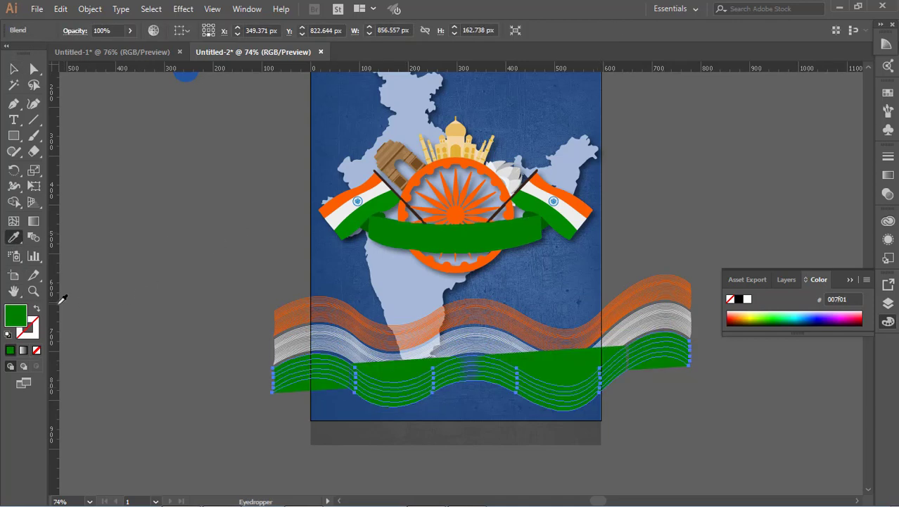
left_click(36, 309)
left_click(13, 71)
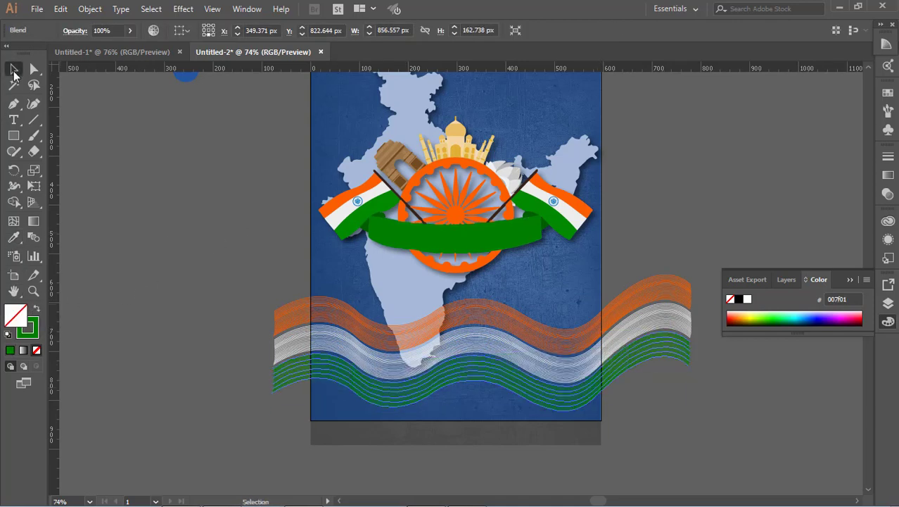
key("ctrl+shift+a")
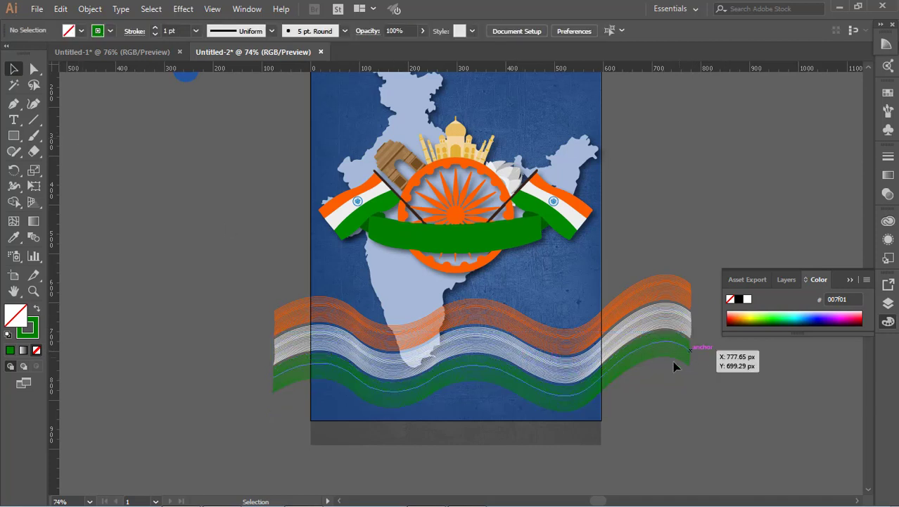
scroll(664, 399, "down", 1)
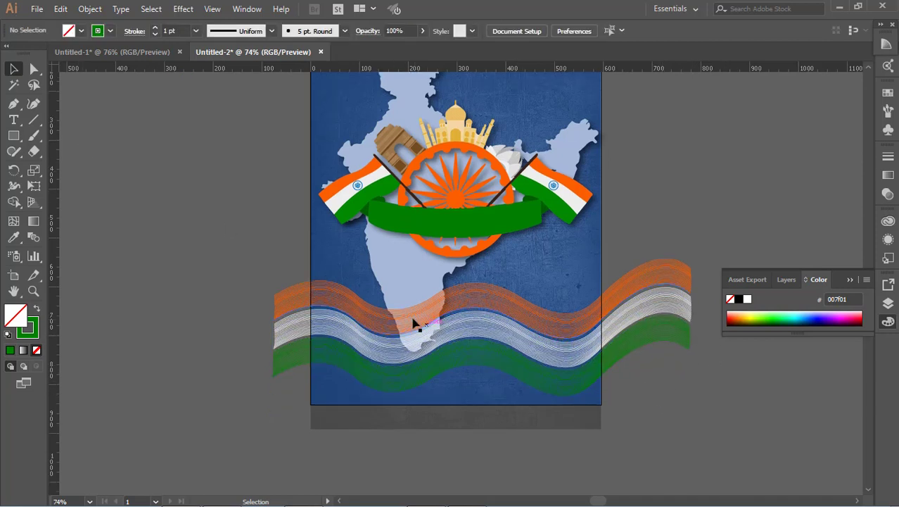
left_click(439, 338)
key("ctrl+shift+a")
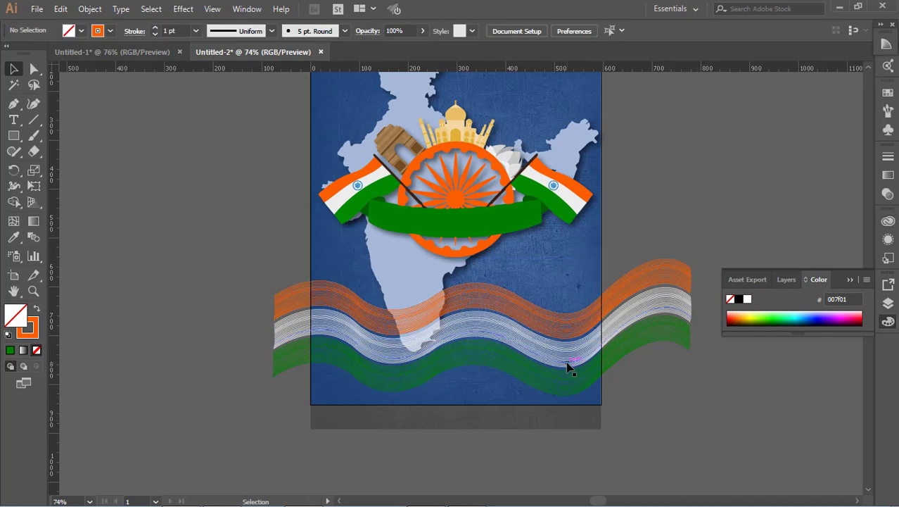
Nudge the white wave blend slightly upward.
left_click(568, 363)
key("Up")
key("Up")
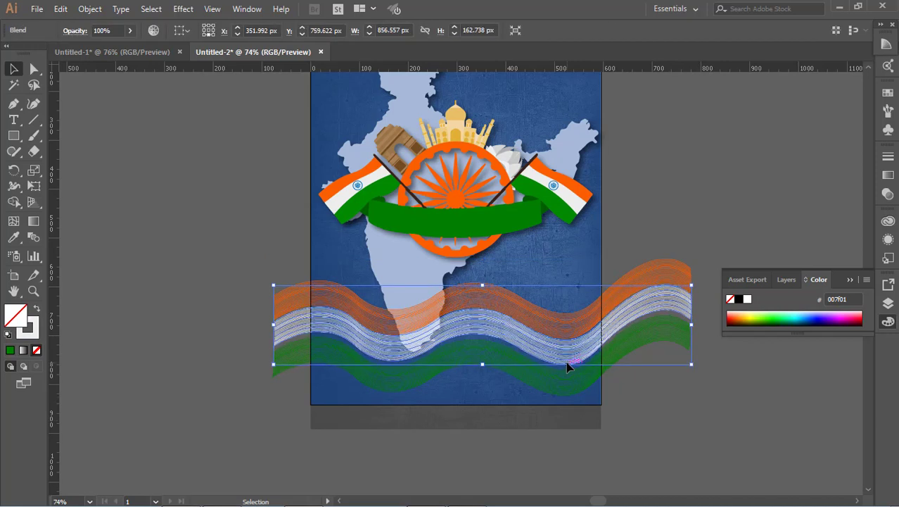
key("ctrl+shift+a")
Nudge the green wave blend upward, closer to the white one.
left_click(582, 378)
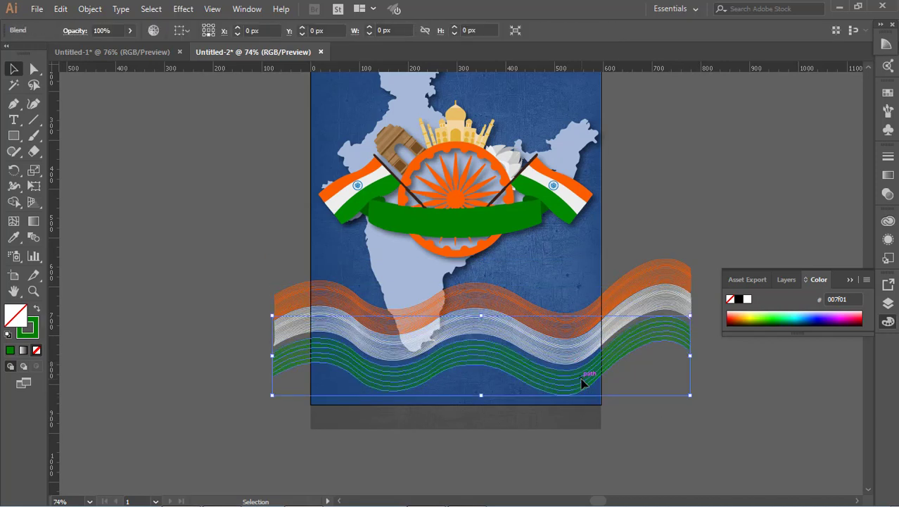
key("Up")
key("Up")
key("Up")
key("Up")
key("Up")
key("Up")
key("Up")
key("Up")
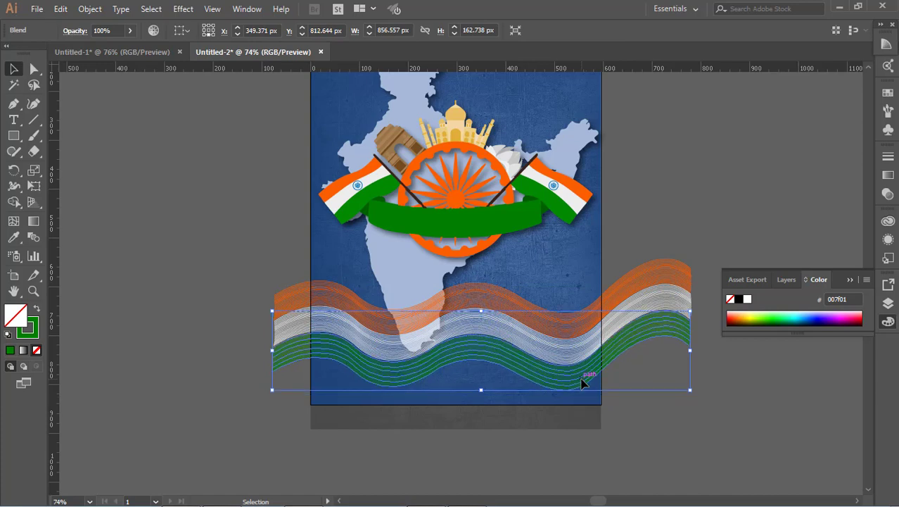
key("ctrl+shift+a")
Scroll over the poster to review the overall composition.
scroll(695, 429, "up", 3)
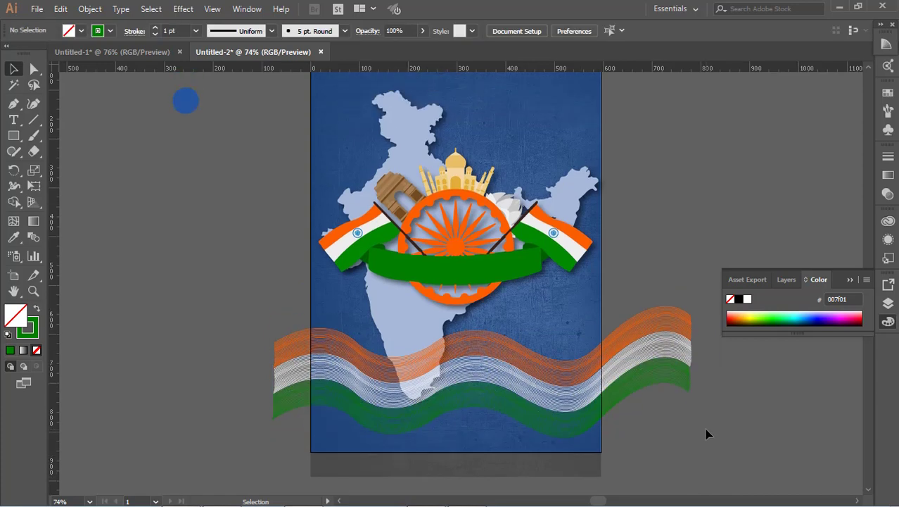
scroll(695, 430, "down", 2)
scroll(690, 426, "down", 1)
scroll(690, 426, "up", 4)
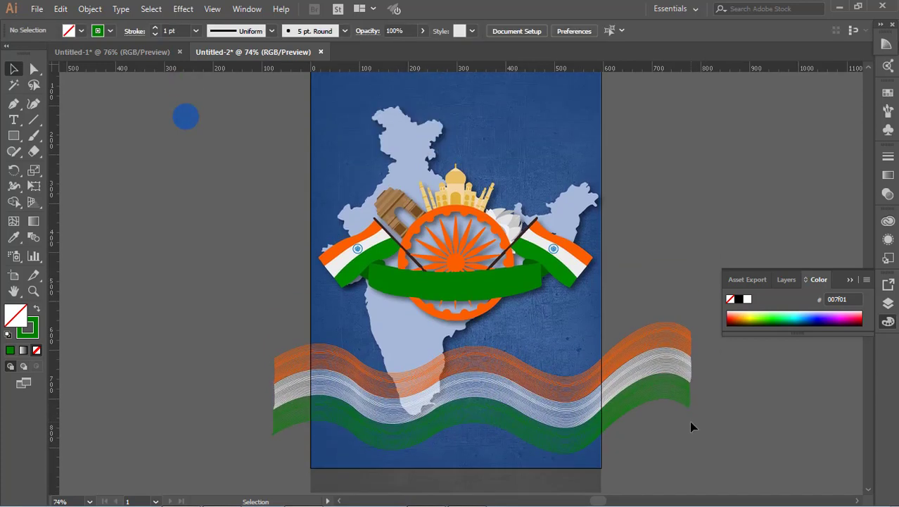
scroll(658, 373, "down", 1)
scroll(645, 315, "up", 5)
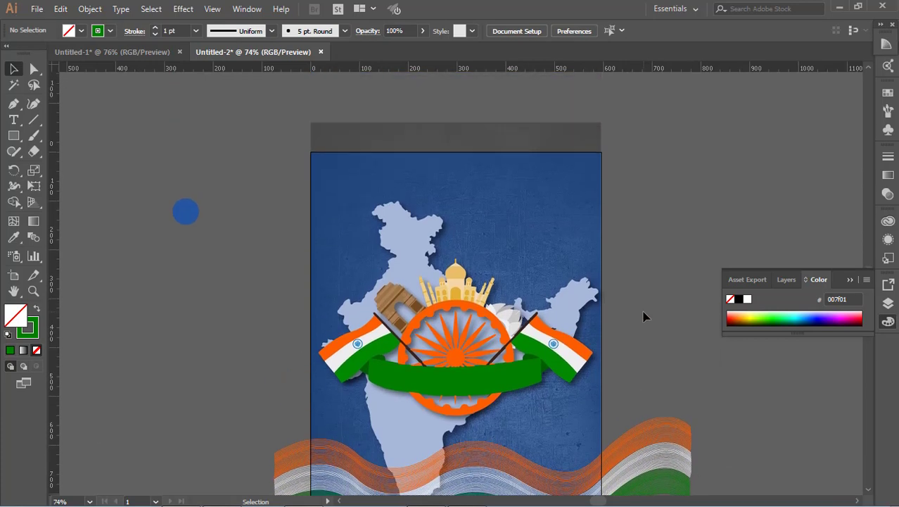
scroll(644, 315, "down", 3)
scroll(638, 239, "down", 4)
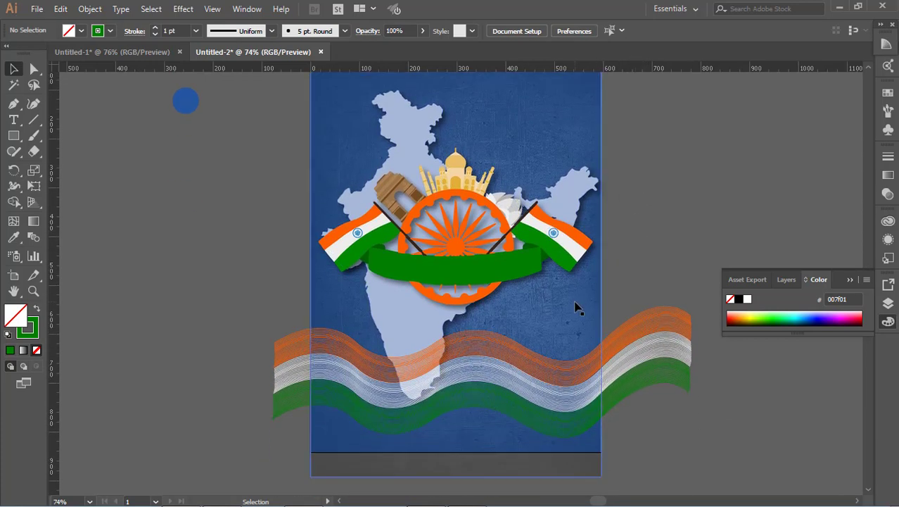
scroll(584, 307, "up", 3)
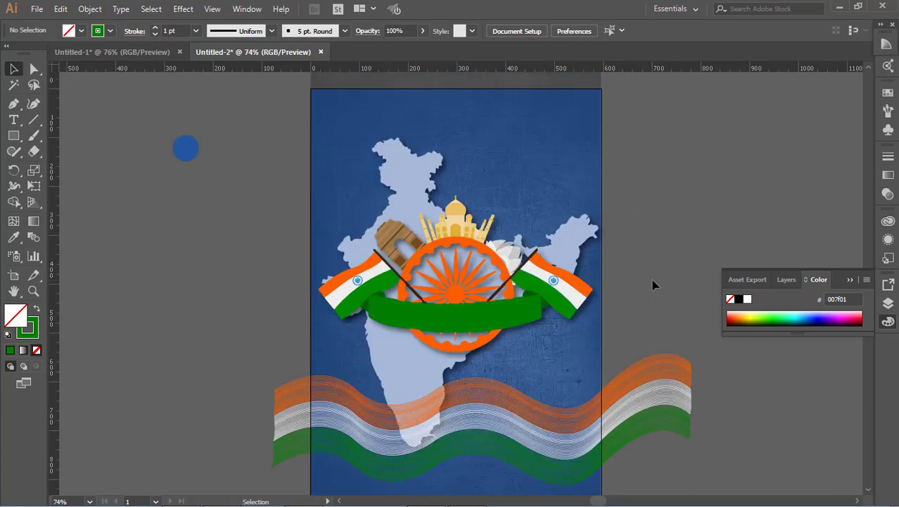
Draw a curved path across the green ribbon with the Pen tool to carry the heading text.
left_click(13, 119)
left_click(15, 106)
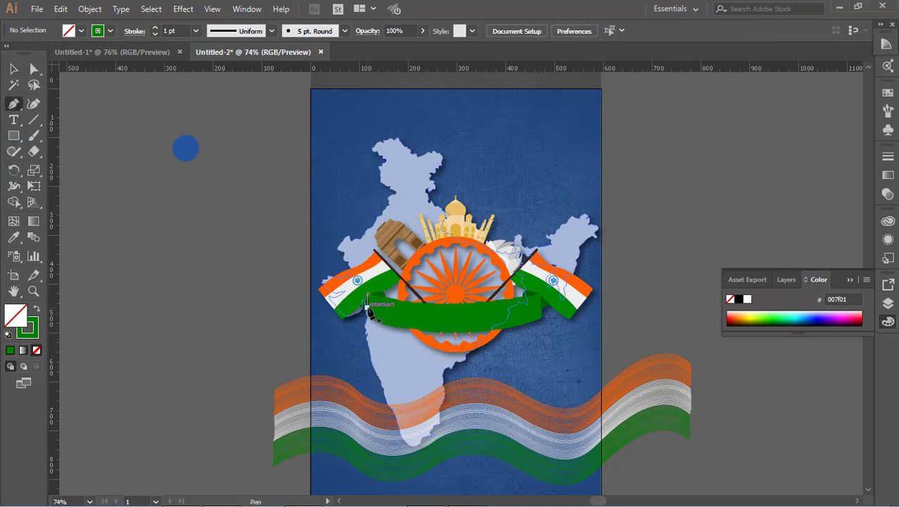
left_click(367, 309)
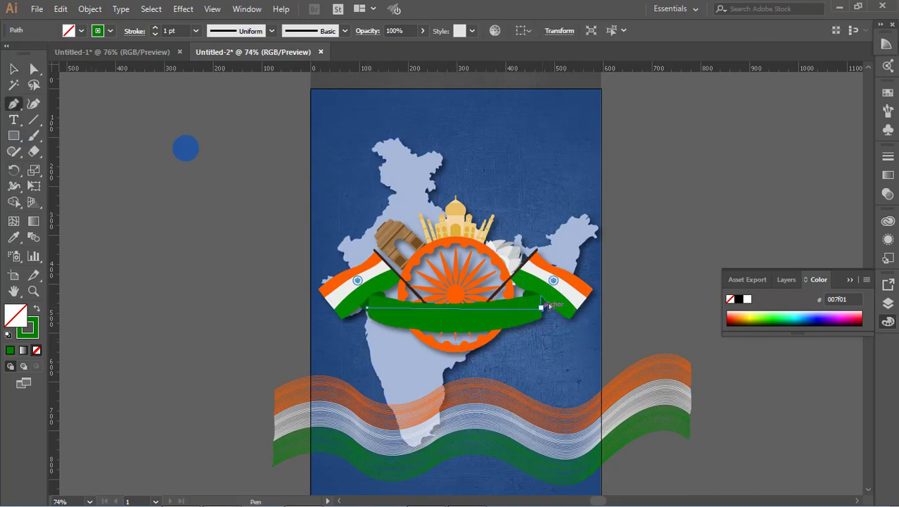
left_click_drag(542, 309, 626, 284)
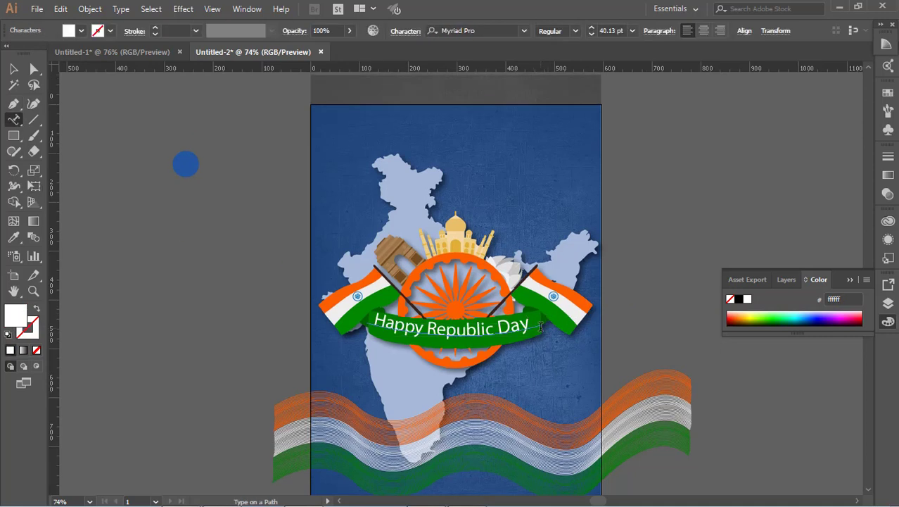
key("Escape")
Nudge the 'Happy Republic Day' path text slightly downward on the ribbon.
left_click(108, 167)
left_click(506, 328)
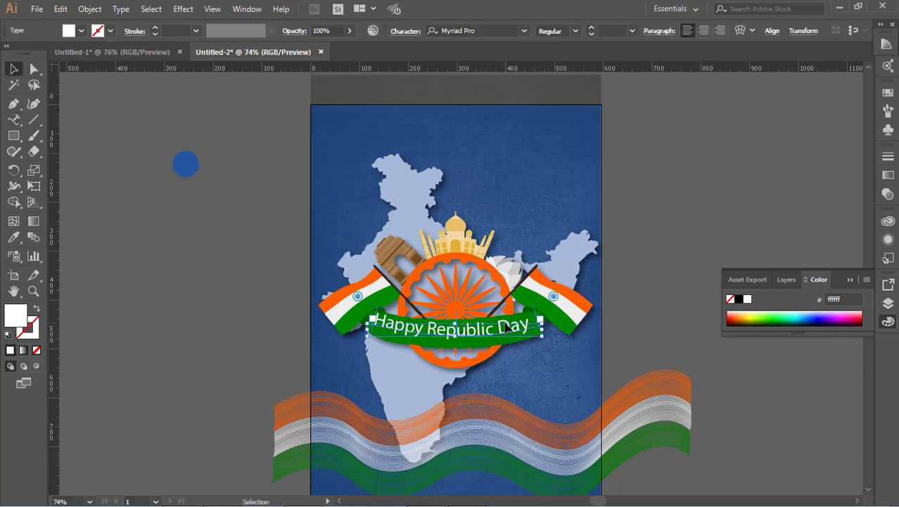
key("Down")
key("Down")
key("Down")
key("Down")
key("Down")
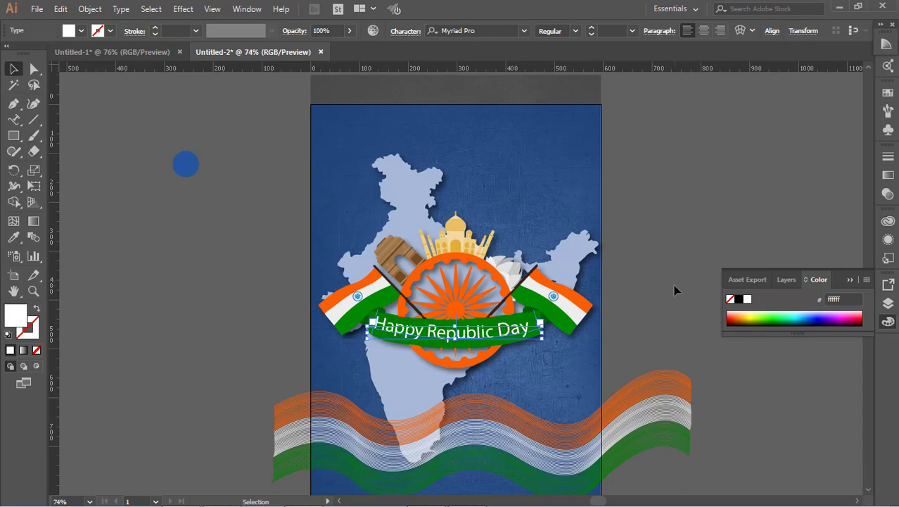
left_click(673, 284)
Apply a Drop Shadow to the 'Happy Republic Day' text with 20% opacity.
left_click(516, 329)
left_click(186, 8)
mouse_move(224, 160)
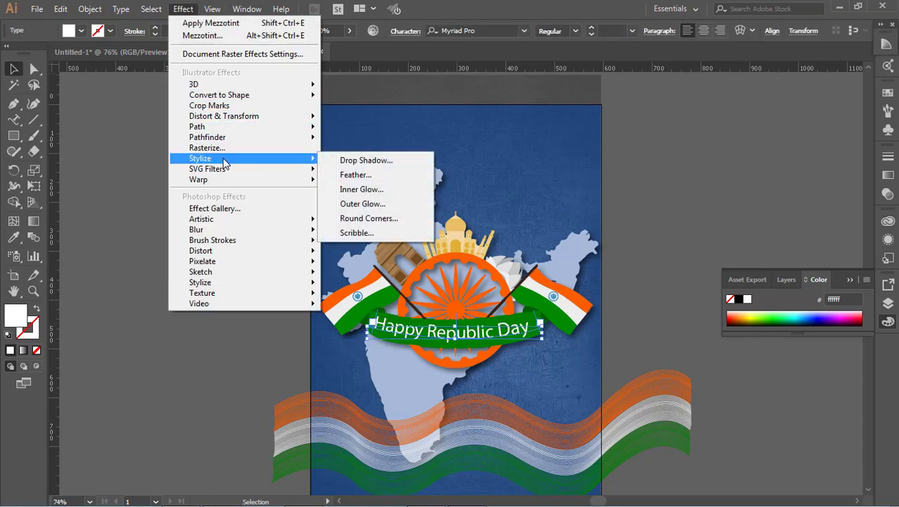
left_click(394, 161)
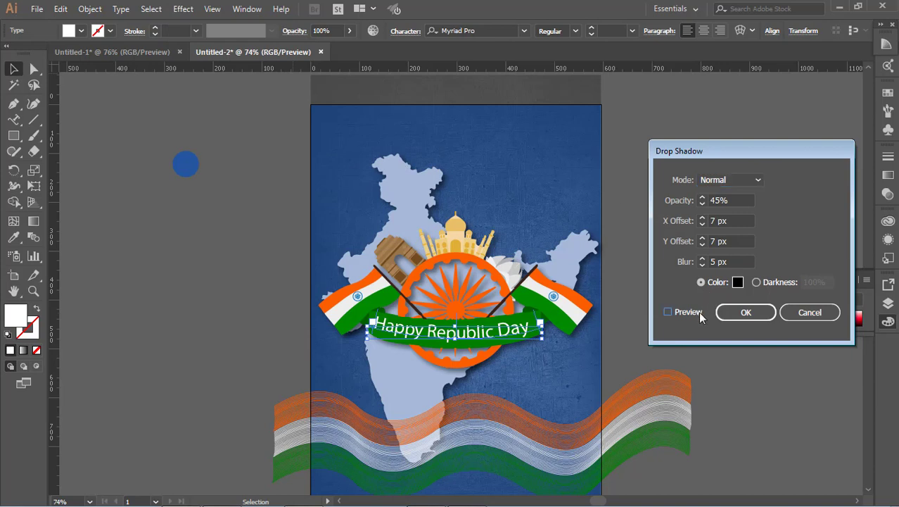
left_click(663, 200)
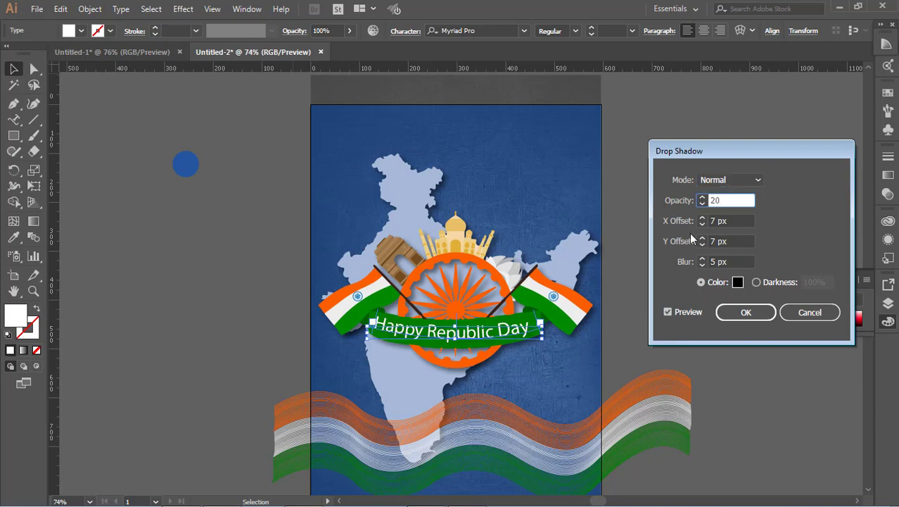
type("20")
key("Tab")
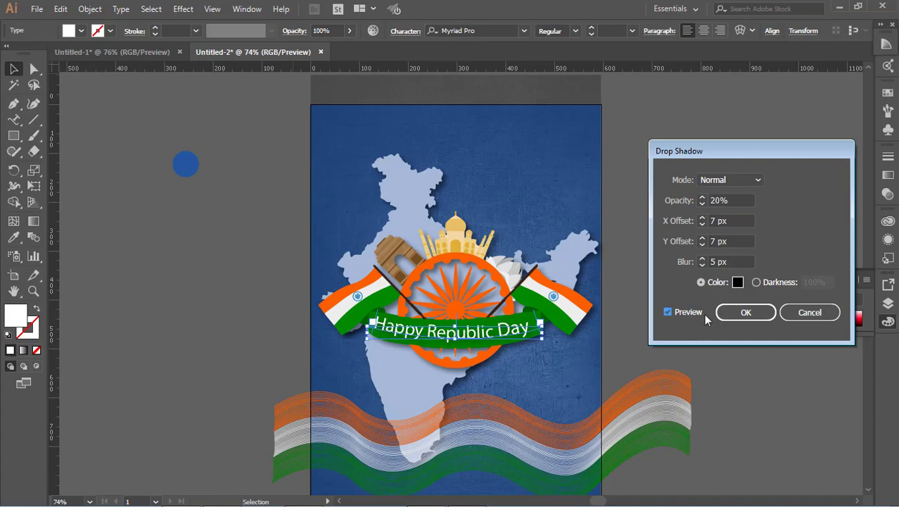
key("Return")
Draw a curved quarter-circle shape in the poster's top-left corner with the Pen tool.
left_click(631, 342)
scroll(626, 324, "down", 4)
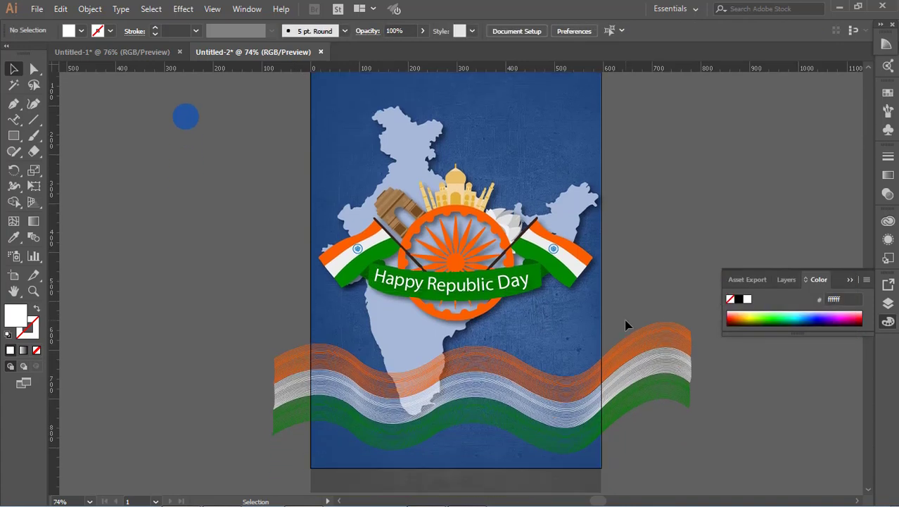
scroll(627, 324, "up", 6)
left_click(523, 207)
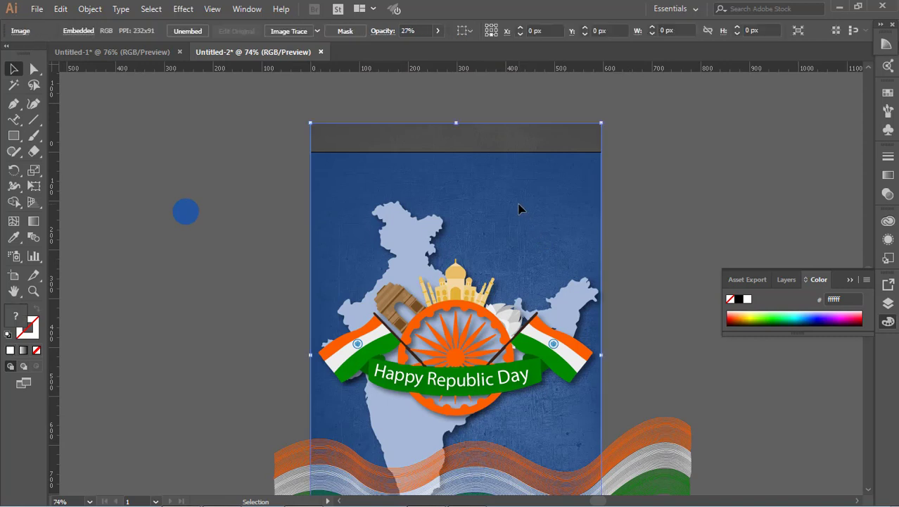
key("ctrl+shift+a")
left_click(10, 105)
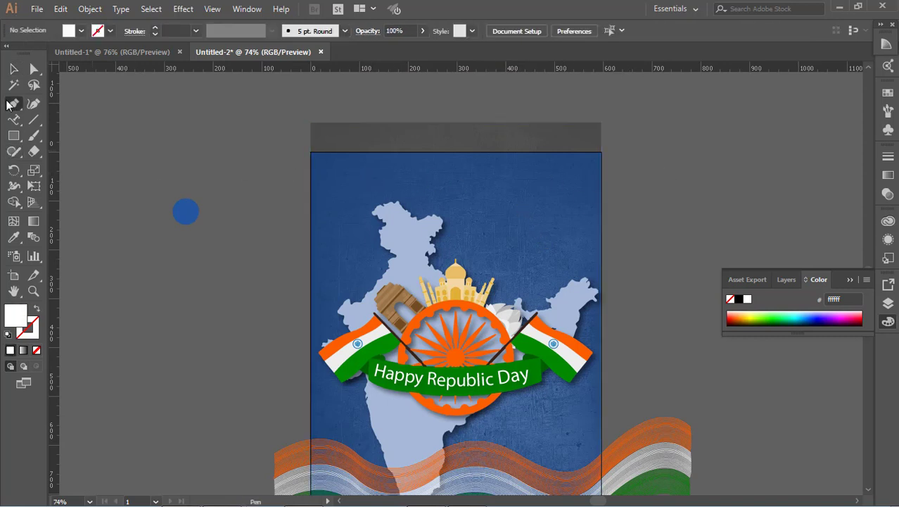
left_click(310, 204)
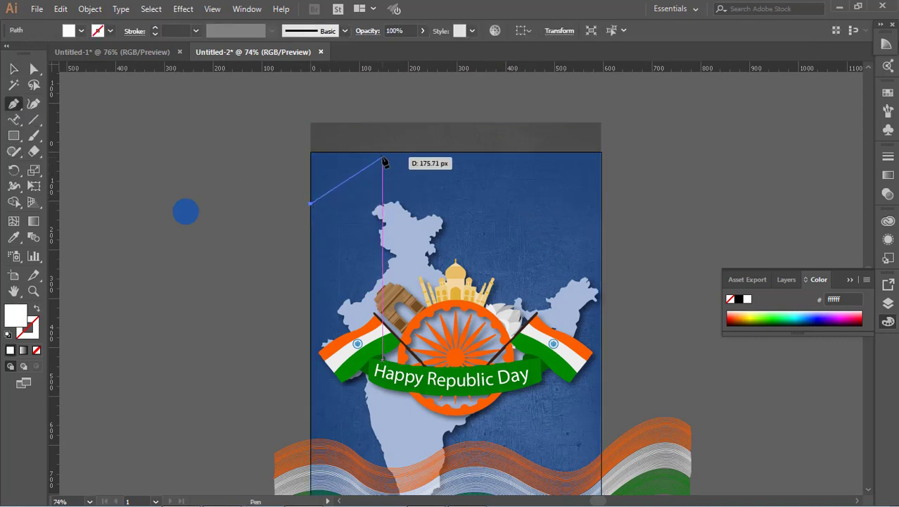
left_click_drag(380, 152, 409, 98)
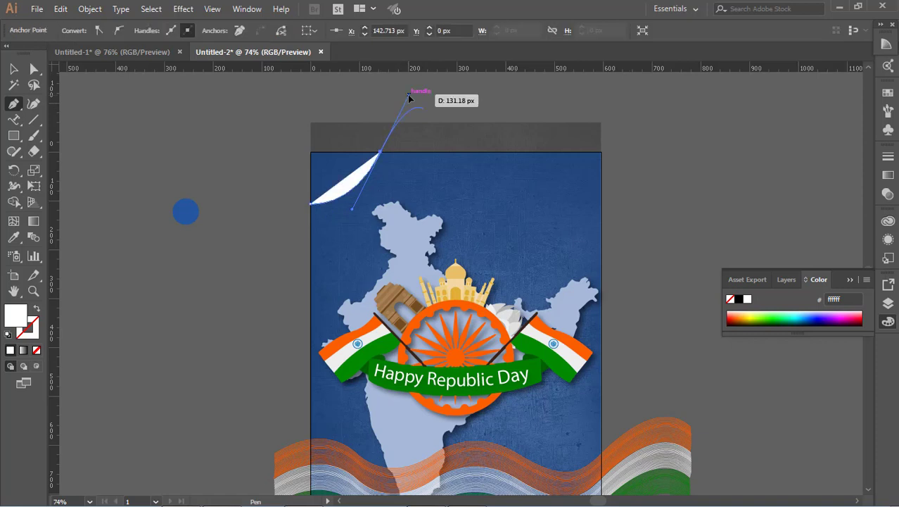
left_click(380, 152)
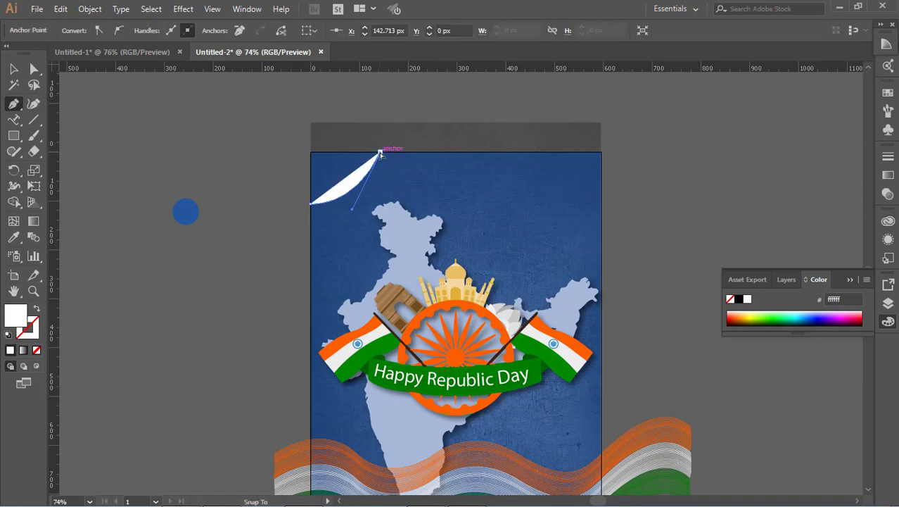
left_click(312, 153)
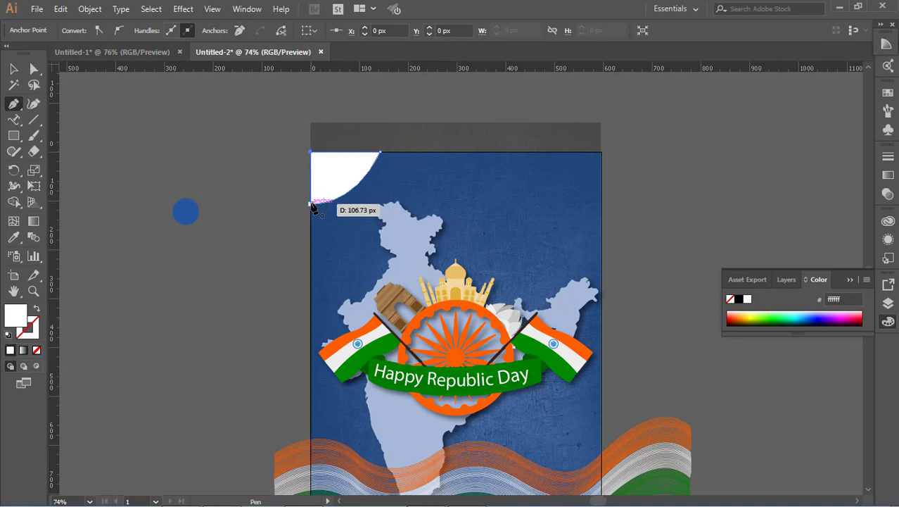
left_click(311, 204)
Fill the corner shape with orange sampled from the flag using the Eyedropper.
left_click(13, 68)
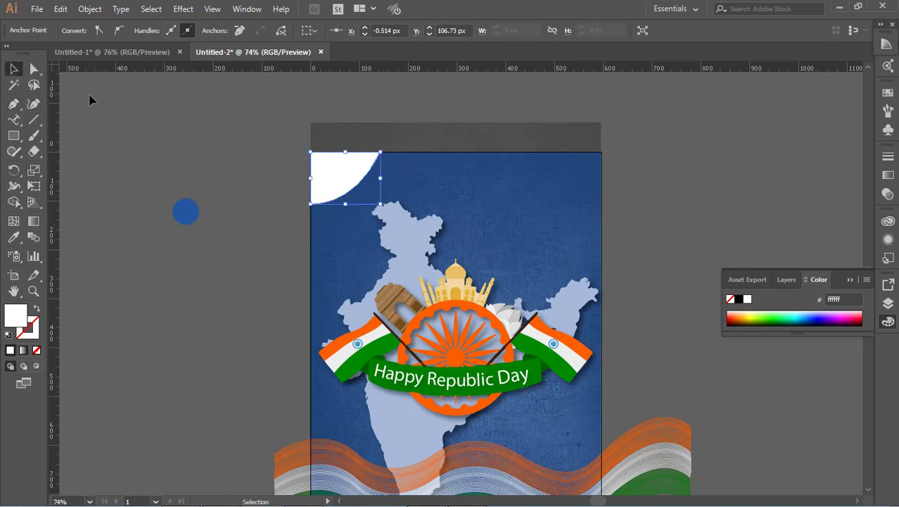
left_click(336, 176)
left_click(13, 237)
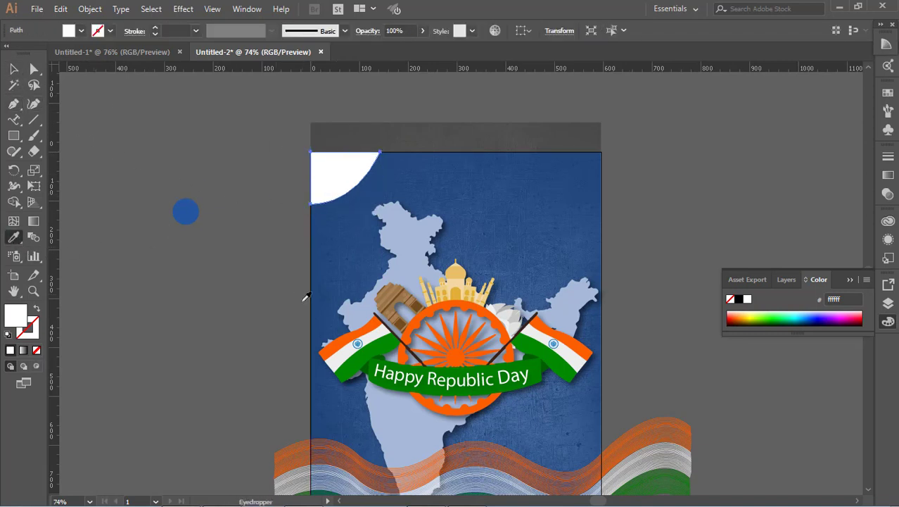
left_click(344, 335)
left_click(13, 68)
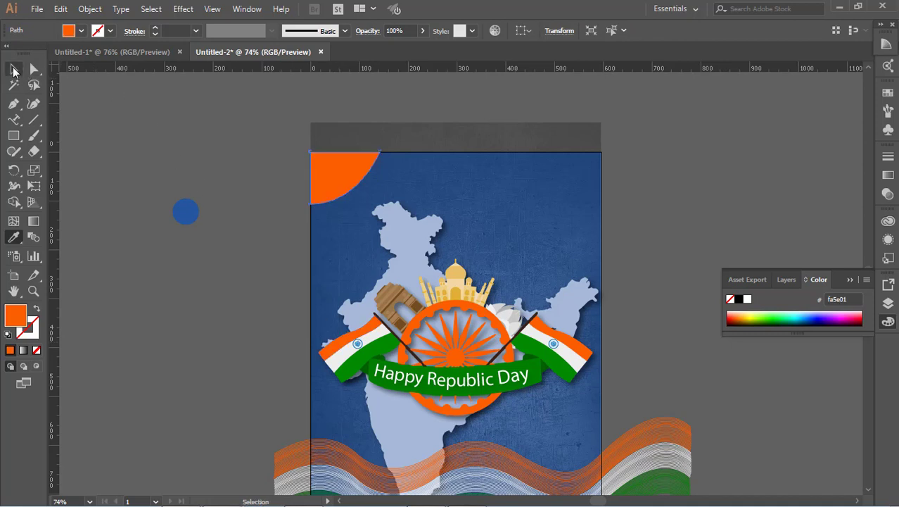
Duplicate the corner shape slightly right and down, and fill the copy with white sampled from the flag.
left_click(225, 133)
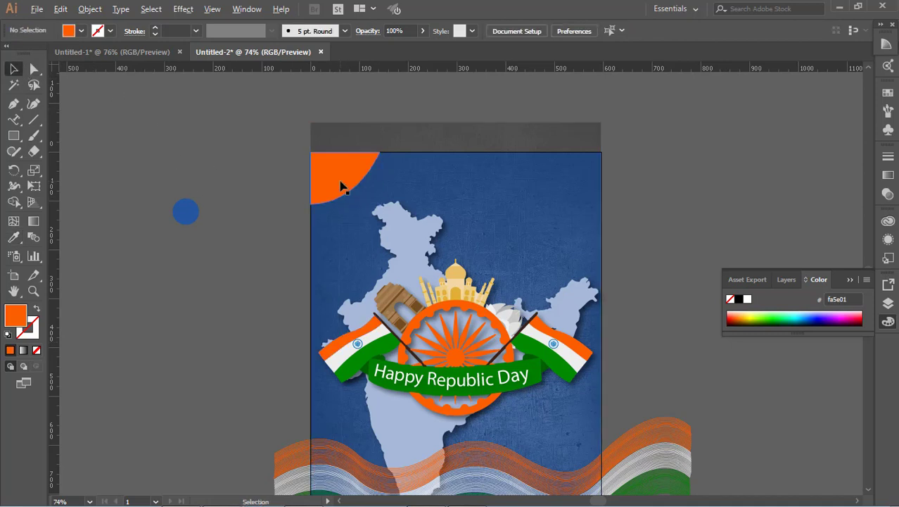
mouse_move(340, 186)
left_mouse_down()
mouse_move(357, 188)
mouse_move(348, 192)
left_mouse_up()
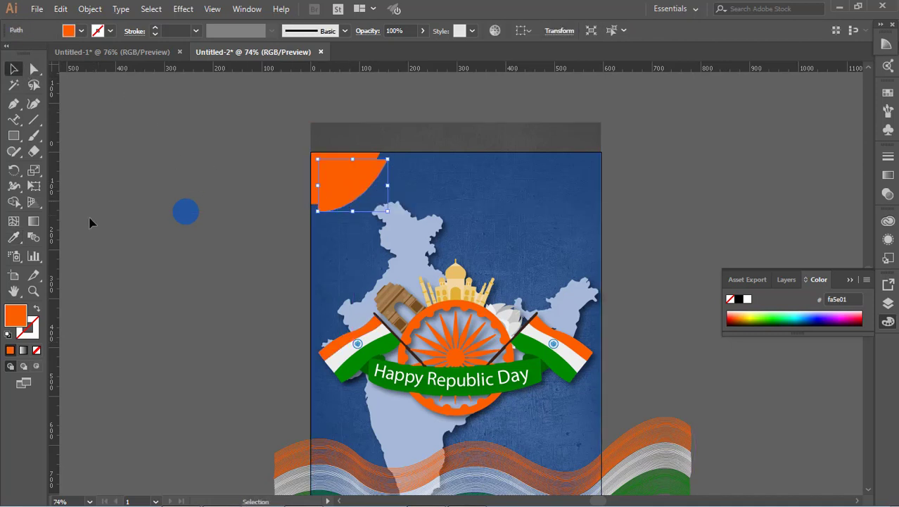
key("i")
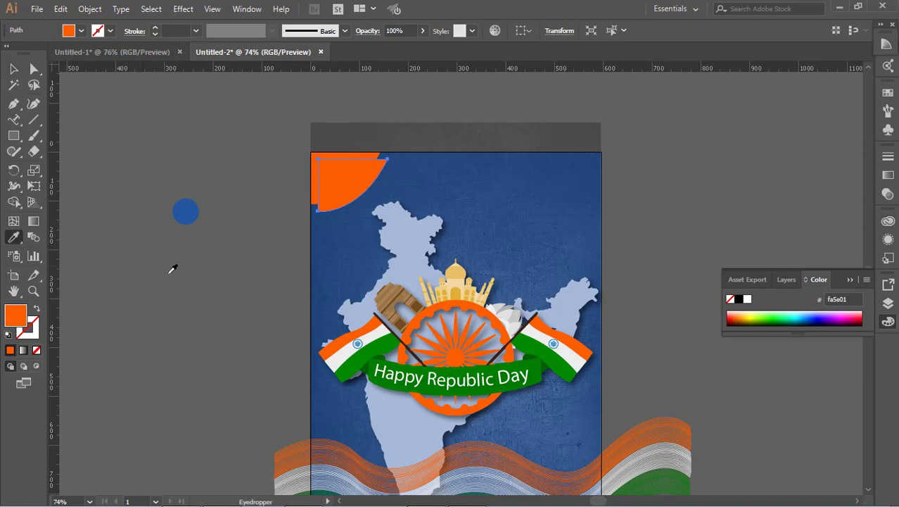
left_click(346, 350)
left_click(13, 68)
left_click(107, 124)
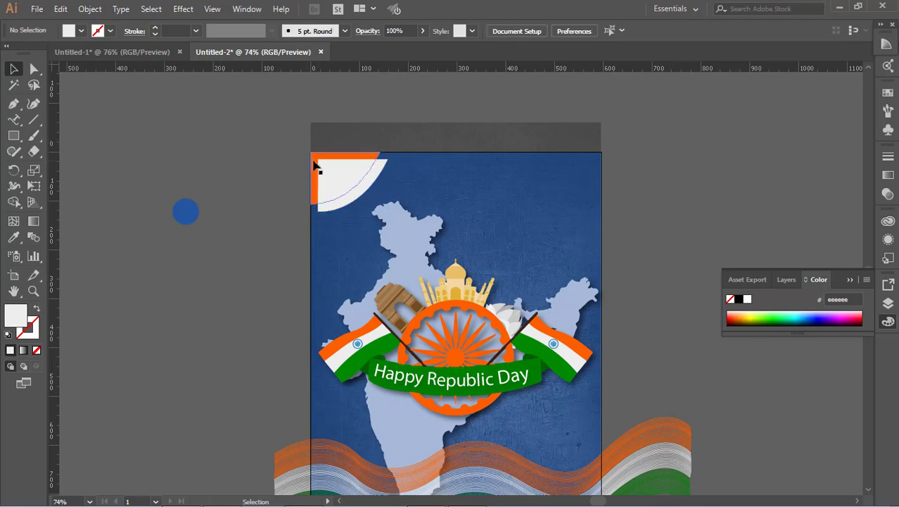
Arrange the orange corner shape in front of the white copy.
left_click(316, 165)
left_click(703, 192)
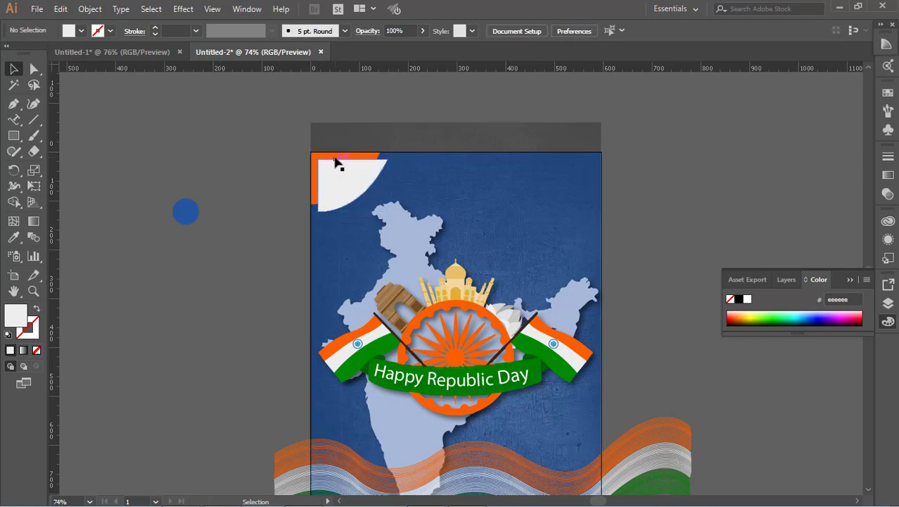
right_click(337, 154)
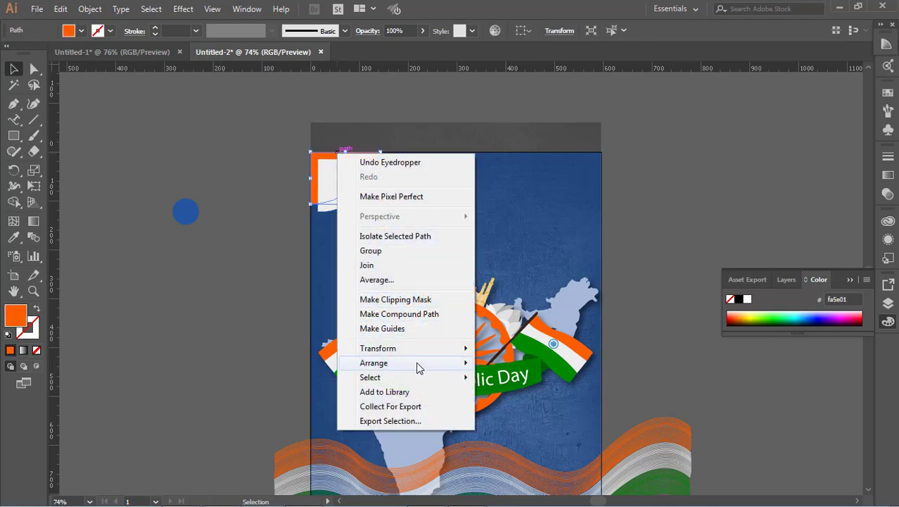
mouse_move(417, 363)
left_click(518, 308)
left_click(659, 227)
left_click(318, 211)
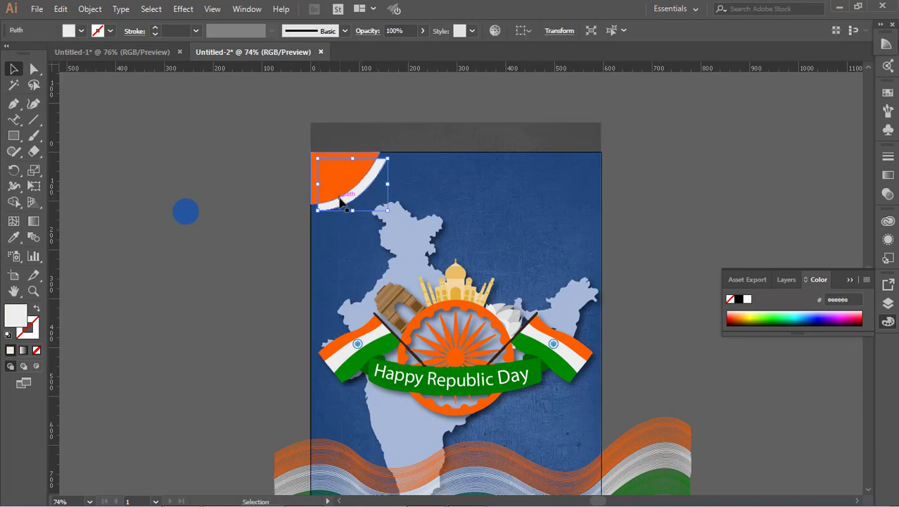
Nudge the white corner copy left and widen it slightly toward the right.
key("Left")
key("Left")
key("Left")
key("Left")
key("Left")
key("Left")
key("Left")
key("Left")
key("Left")
key("Left")
key("Left")
key("Left")
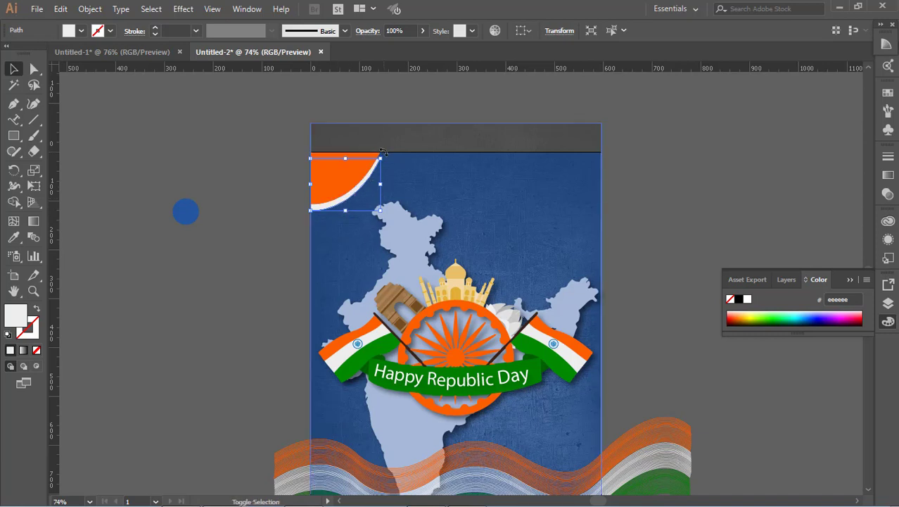
mouse_move(382, 152)
left_mouse_down()
mouse_move(397, 148)
mouse_move(389, 154)
left_mouse_up()
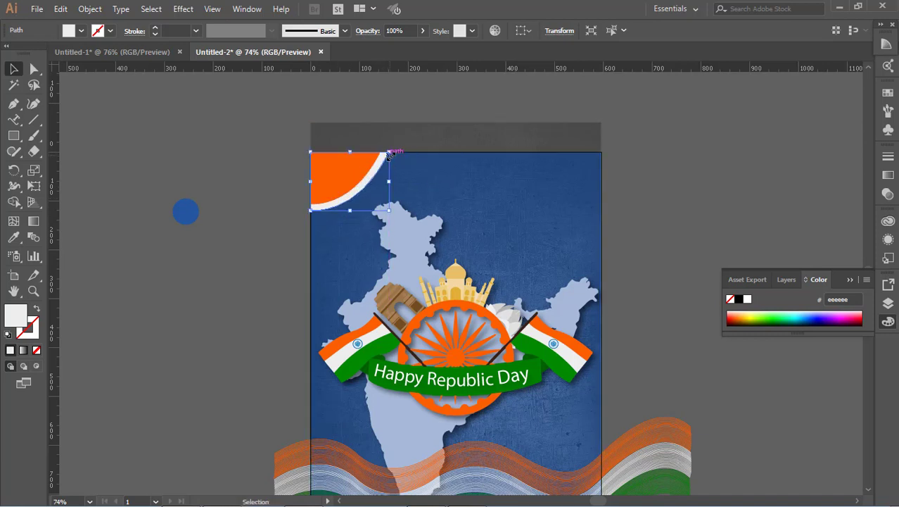
Duplicate the white corner shape slightly right and down, and fill the copy with green sampled from the flag with the Eyedropper.
left_click(674, 231)
scroll(675, 231, "down", 1)
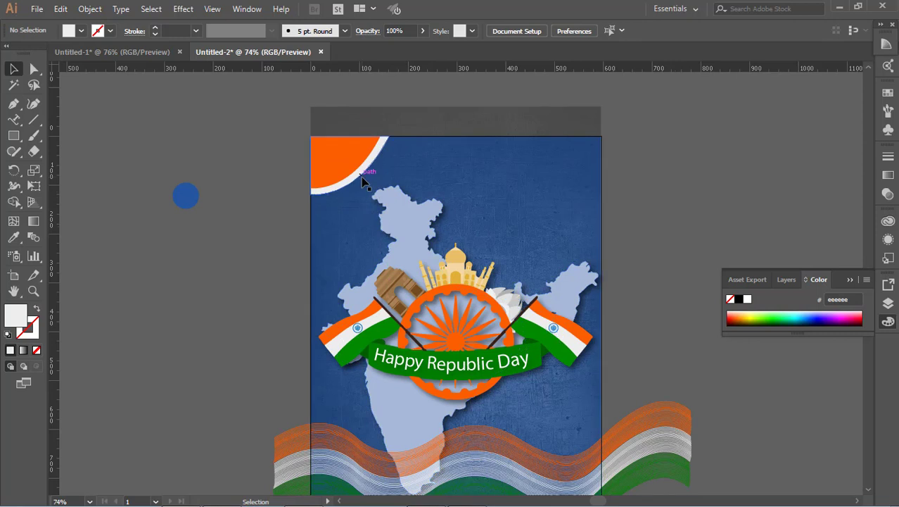
left_click_drag(365, 181, 369, 187)
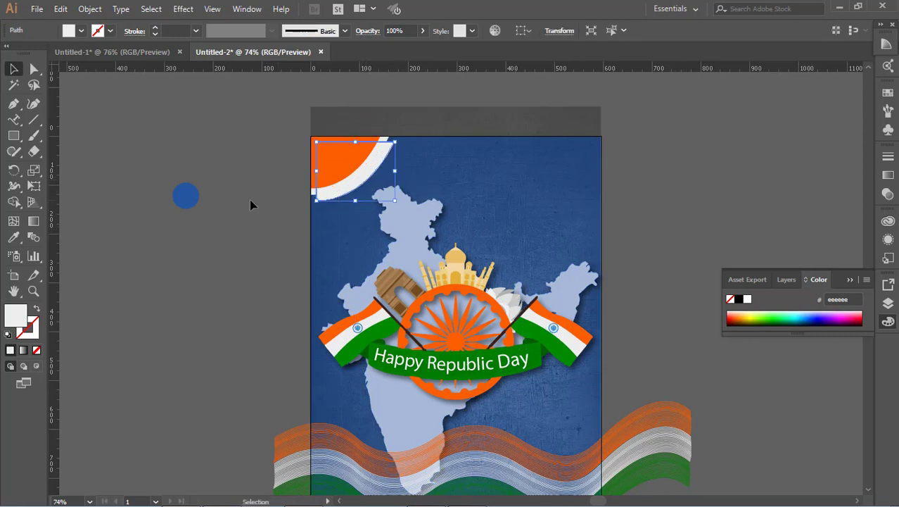
left_click(14, 237)
left_click(339, 352)
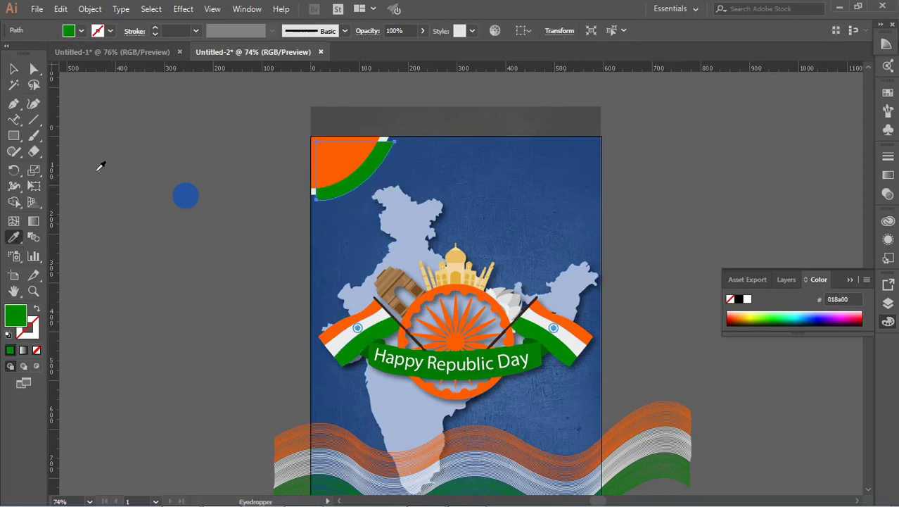
Rearrange the stacking order so the green corner copy sits behind the orange and white corner shapes.
left_click(13, 70)
left_click(94, 120)
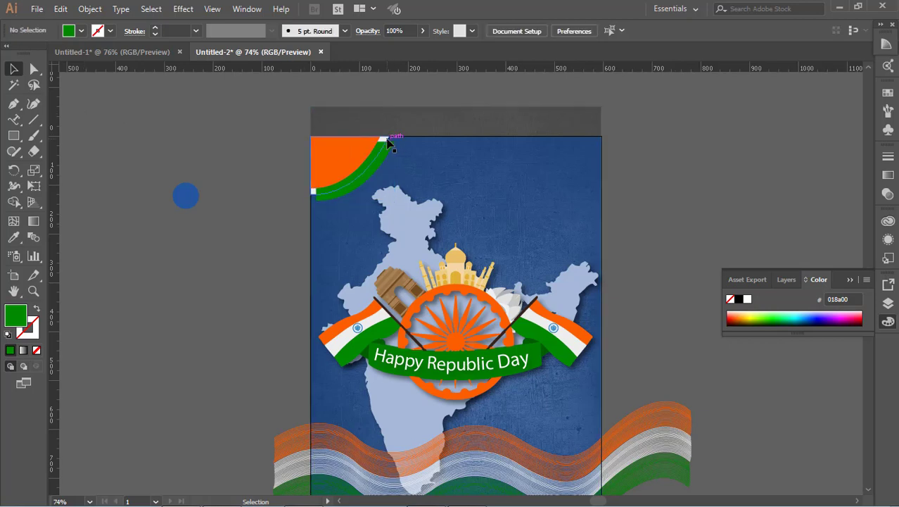
left_click(365, 144)
right_click(365, 144)
mouse_move(442, 331)
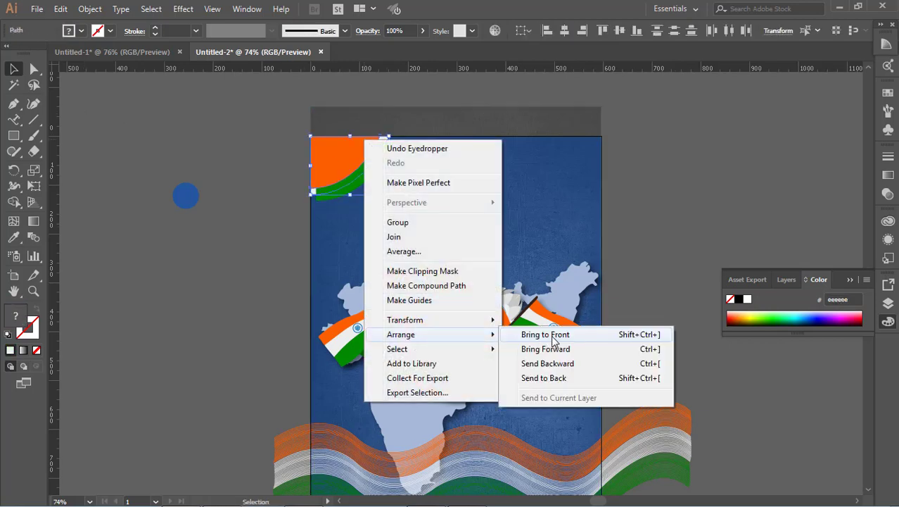
left_click(556, 336)
left_click(643, 207)
Shift the green corner shape slightly and stretch its edge toward the upper right.
left_click_drag(359, 193, 352, 197)
left_click_drag(389, 144, 401, 139)
left_click(519, 210)
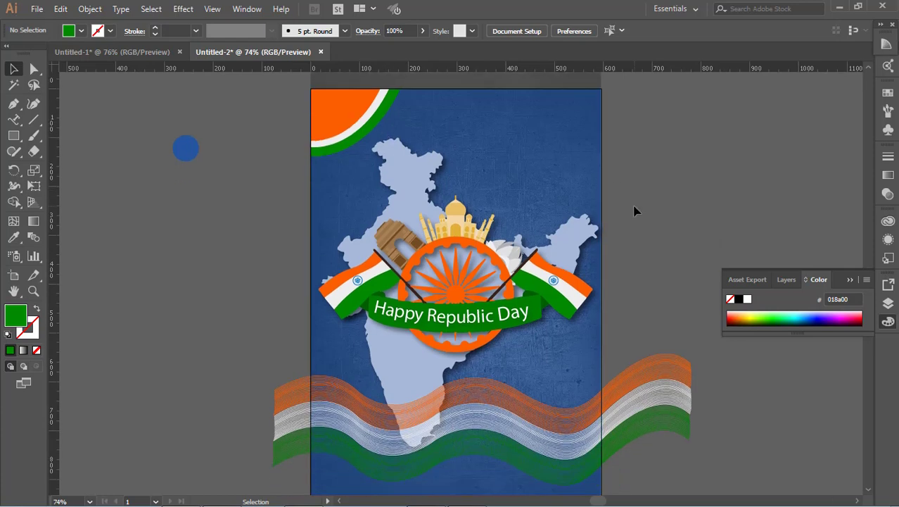
Move the 'JAN 26 INDIAN REPUBLIC DAY' heading onto the poster's upper right area beside the corner decoration.
left_click_drag(744, 158, 512, 194)
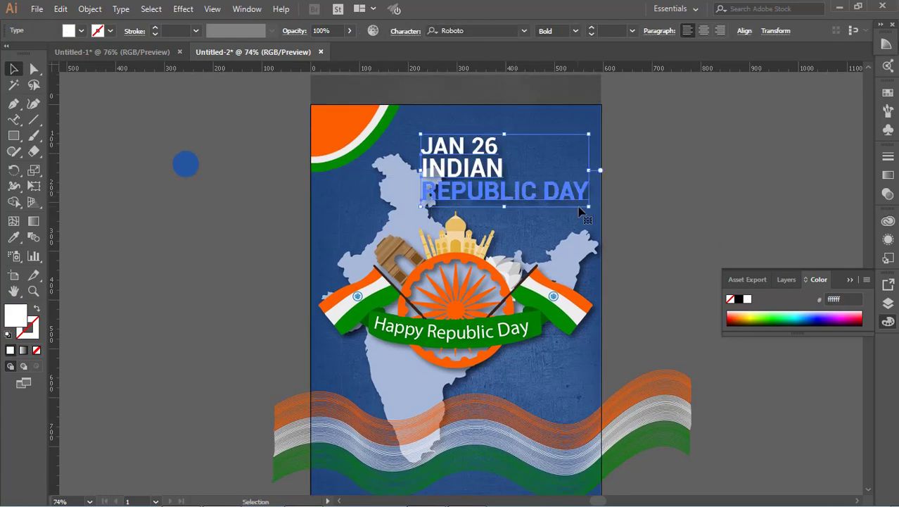
left_click_drag(588, 209, 591, 212)
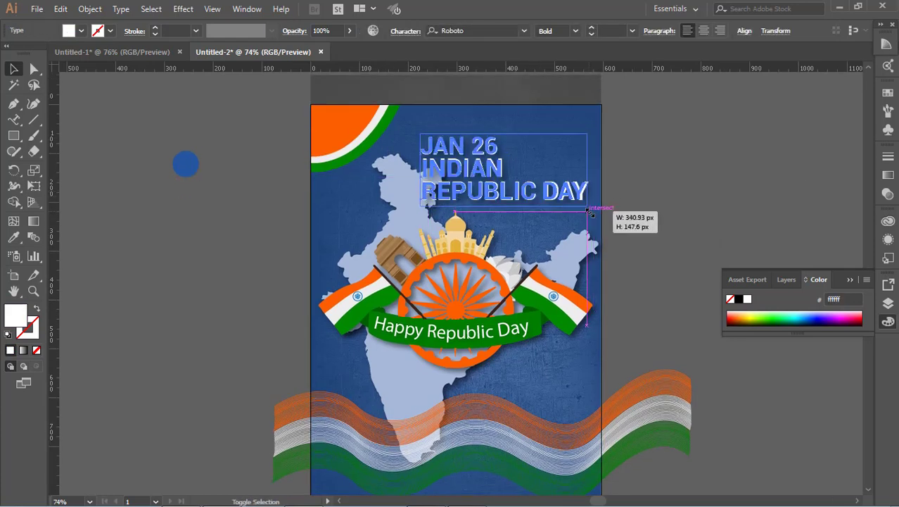
left_click(675, 200)
scroll(676, 200, "down", 1)
left_click(482, 133)
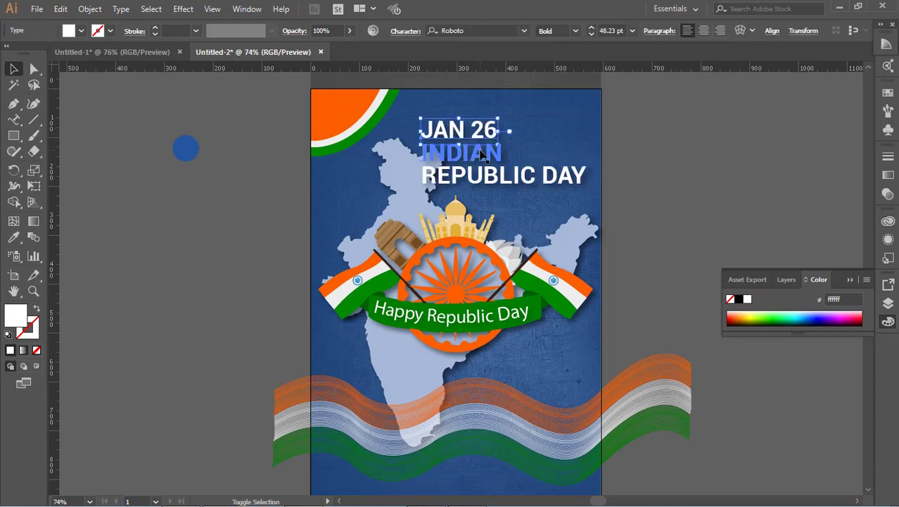
left_click(481, 154)
left_click_drag(493, 175, 496, 166)
left_click(678, 203)
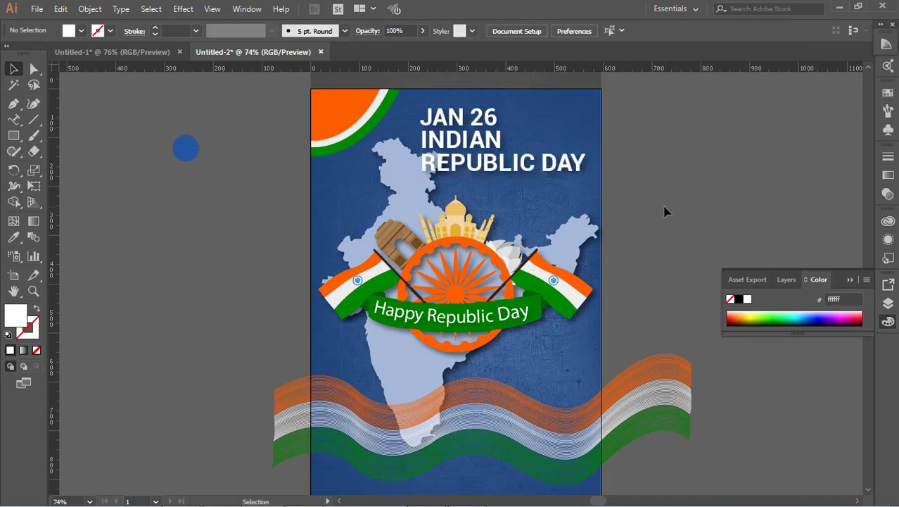
left_click(482, 163)
left_click_drag(481, 163, 492, 163)
left_click_drag(432, 178, 436, 180)
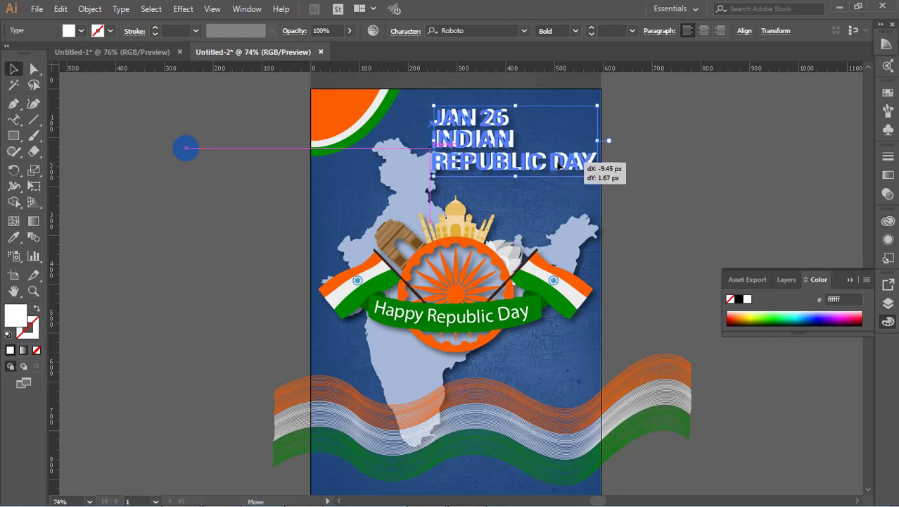
left_click(652, 168)
Apply a drop shadow to the tricolour wave blend with 20% opacity, 7 px X and Y offsets and 5 px blur.
scroll(653, 171, "down", 5)
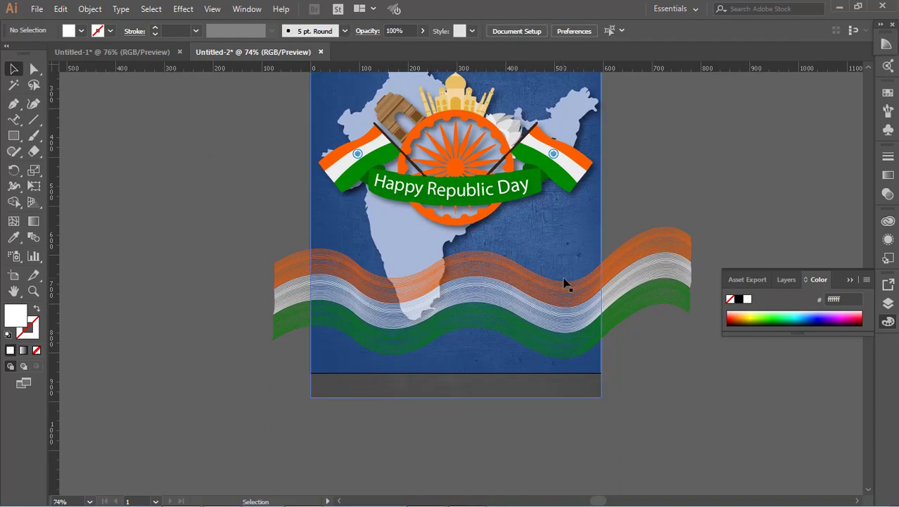
left_click(567, 291)
left_click(568, 324, "shift")
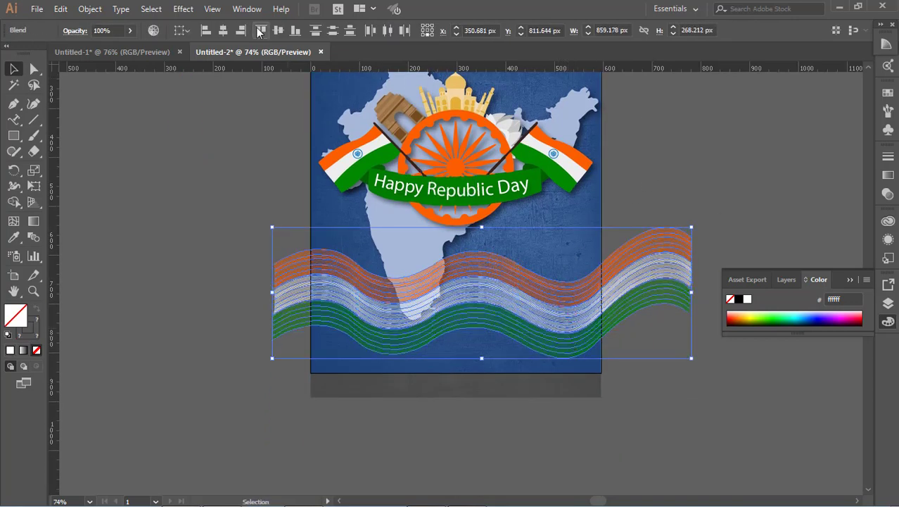
left_click(182, 9)
mouse_move(222, 160)
left_click(341, 158)
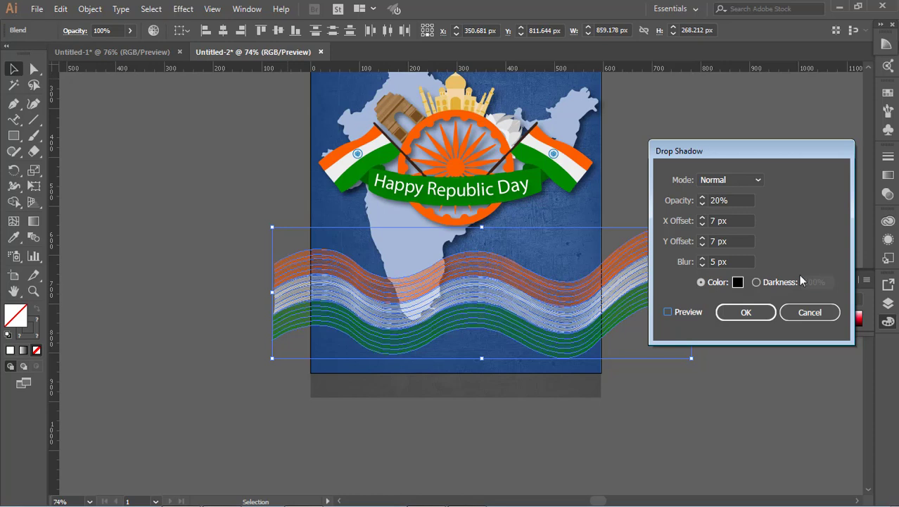
left_click(738, 314)
left_click(728, 385)
Move the tricolour wave blend slightly upward.
scroll(727, 385, "up", 2)
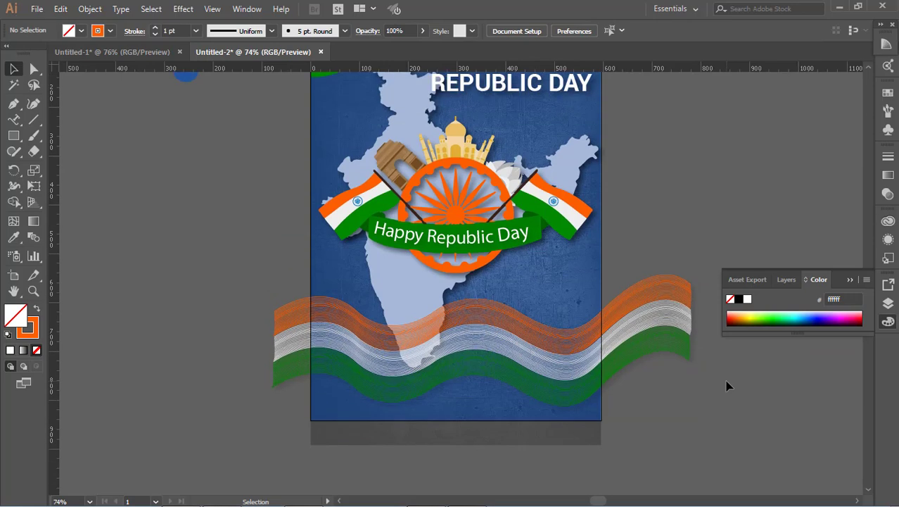
scroll(727, 385, "up", 1)
left_click(614, 366)
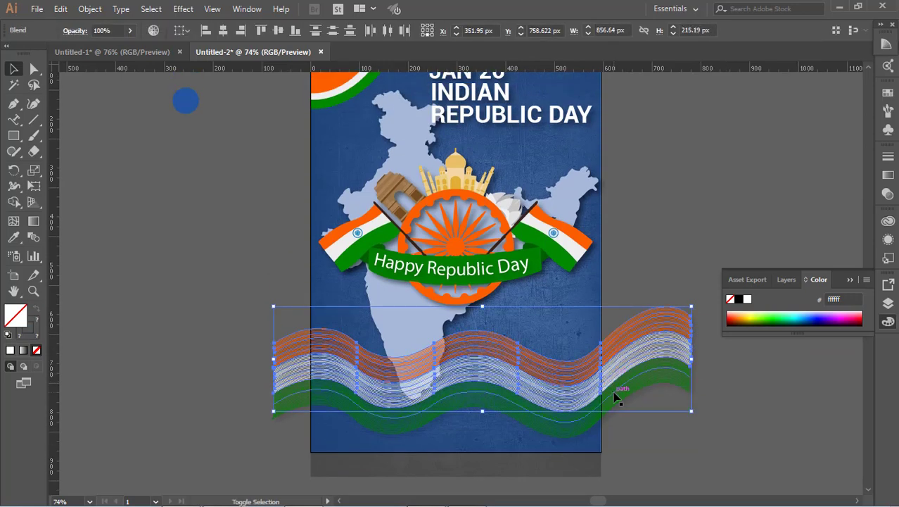
left_click(614, 392, "shift")
left_click_drag(613, 392, 613, 384)
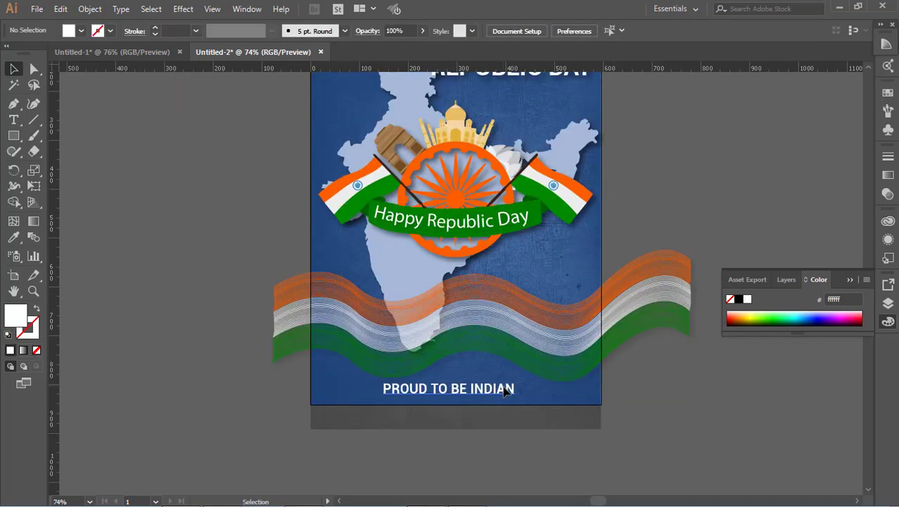
Draw a thin white rectangle as an underline beneath the 'PROUD TO BE INDIAN' text.
left_click(505, 391)
scroll(639, 400, "up", 3)
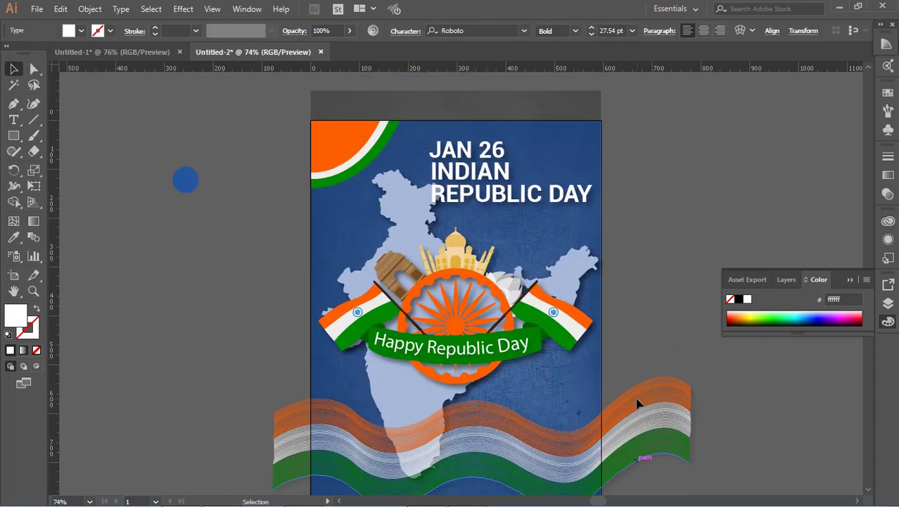
left_click(641, 281)
scroll(642, 281, "down", 1)
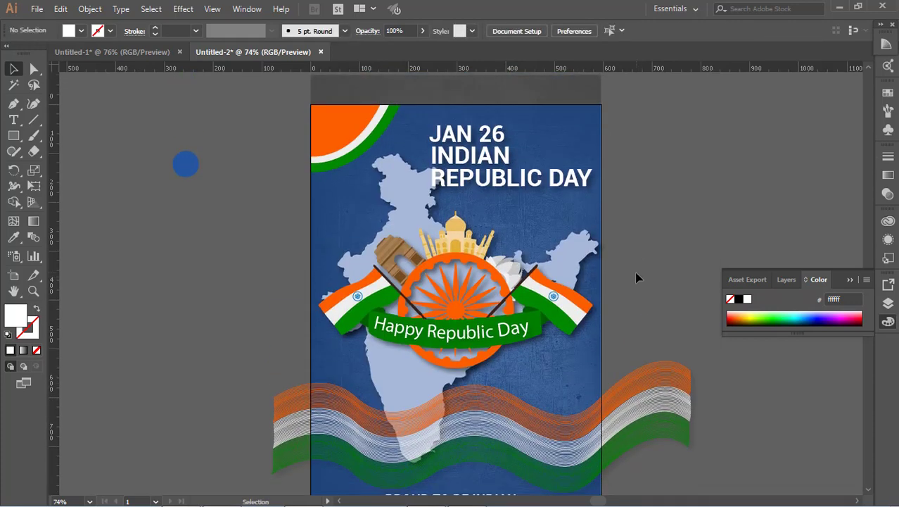
scroll(604, 209, "down", 5)
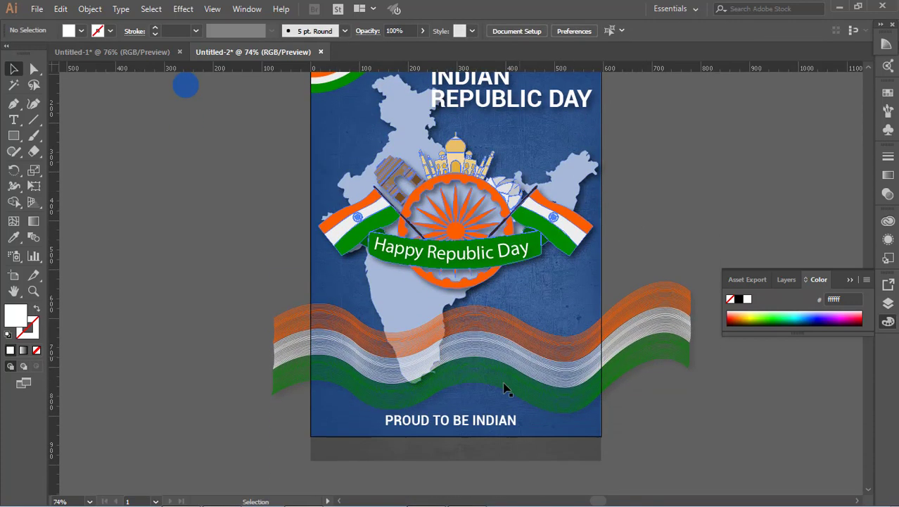
left_click(478, 428)
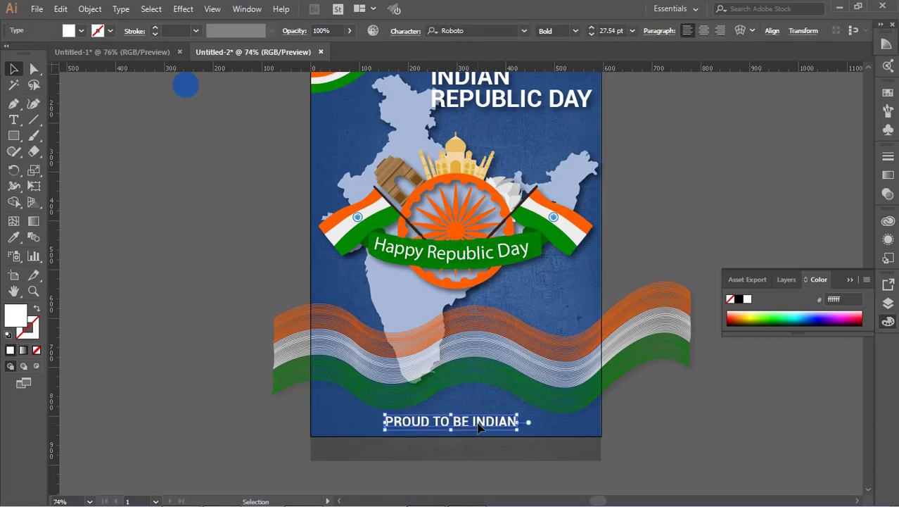
left_click(639, 437)
left_click(14, 135)
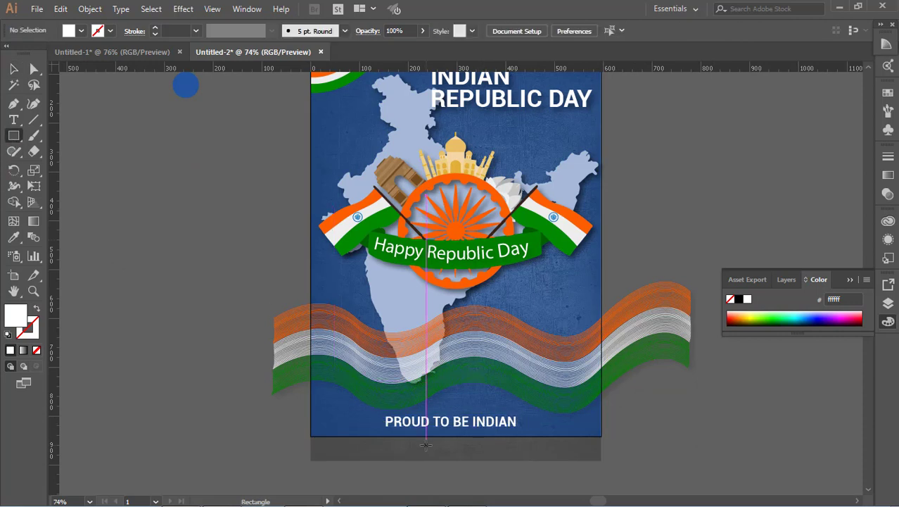
left_click_drag(387, 423, 516, 428)
left_click(81, 30)
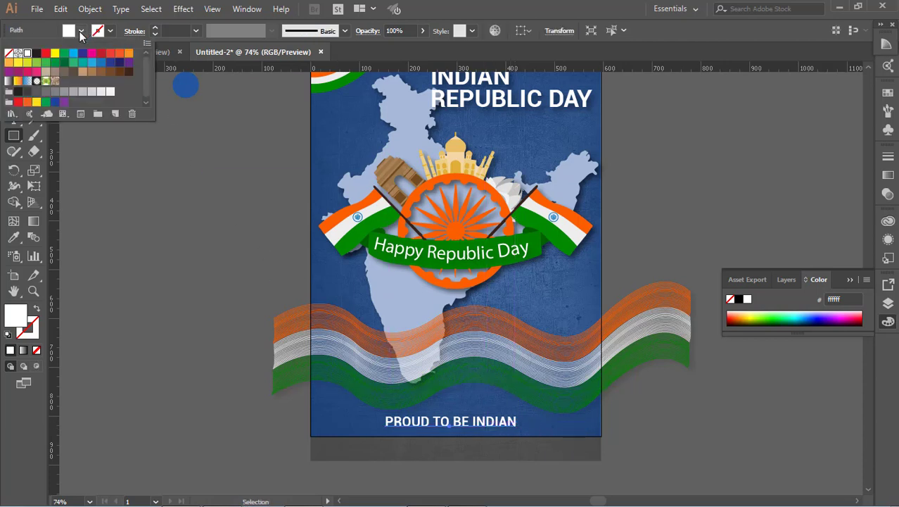
key("v")
left_click(87, 120)
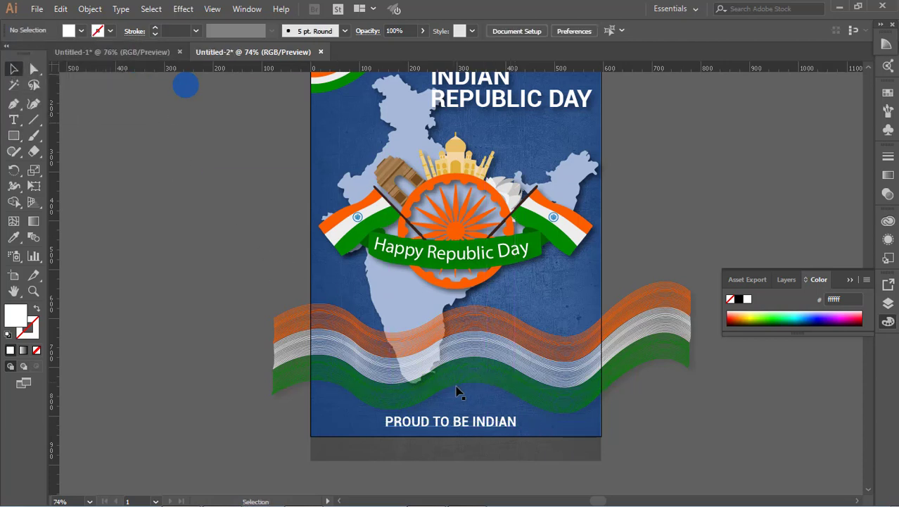
left_click(457, 427)
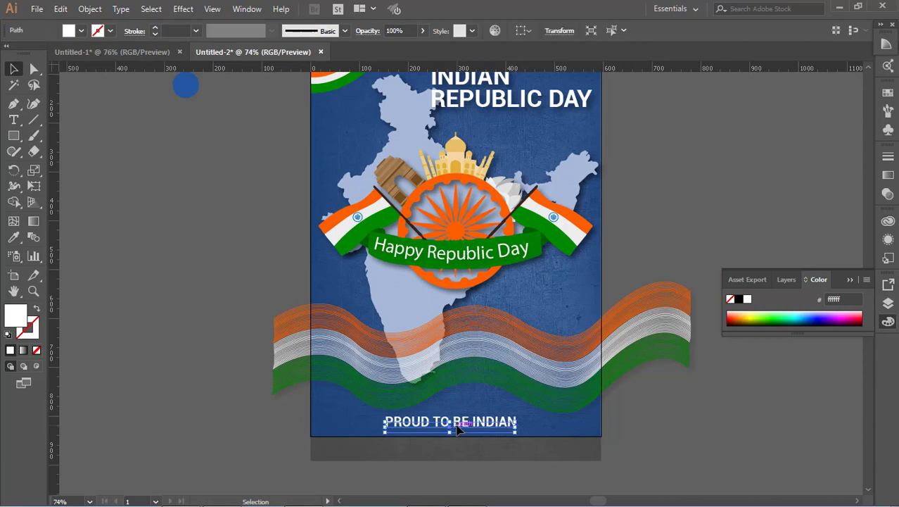
left_click(636, 429)
Change the heading text's font to Rockwell.
scroll(637, 431, "up", 2)
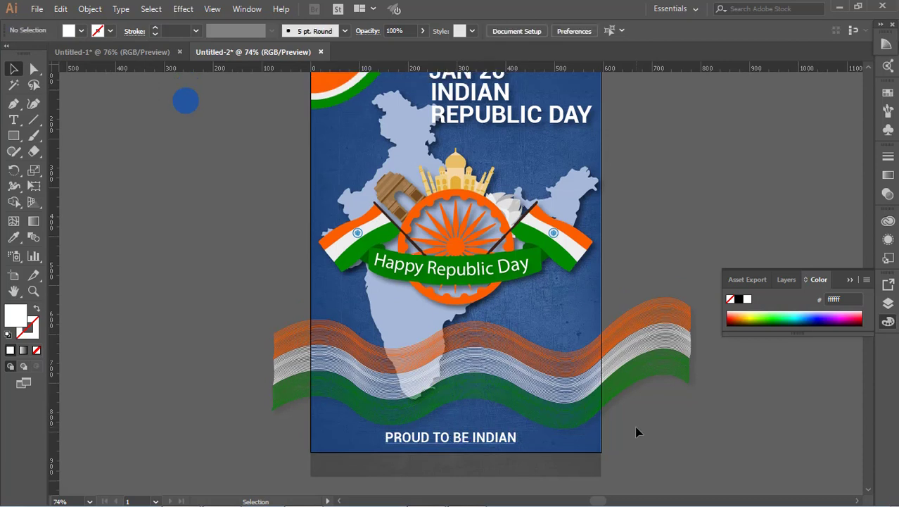
scroll(554, 418, "up", 1)
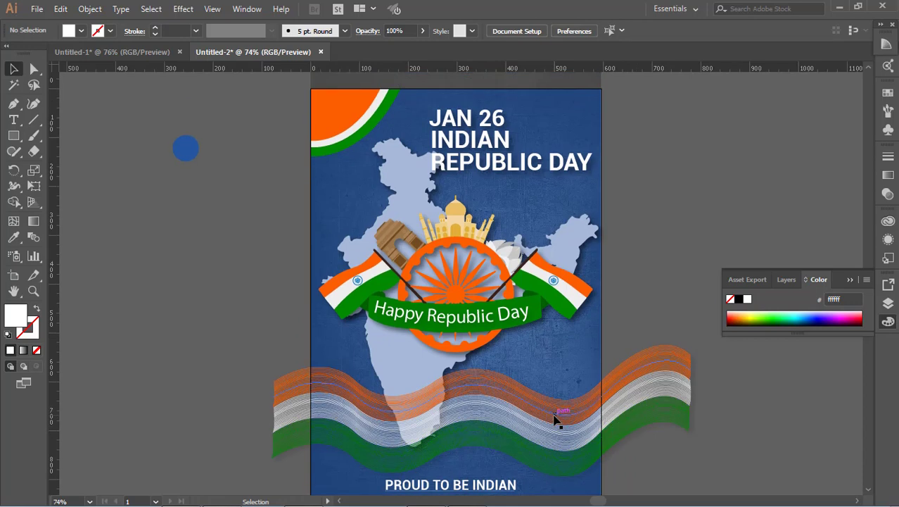
left_click(468, 120)
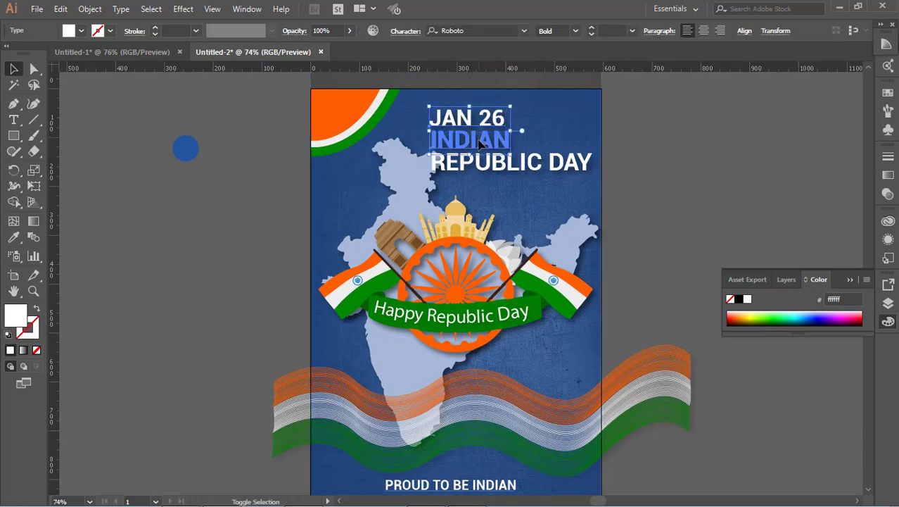
left_click(489, 31)
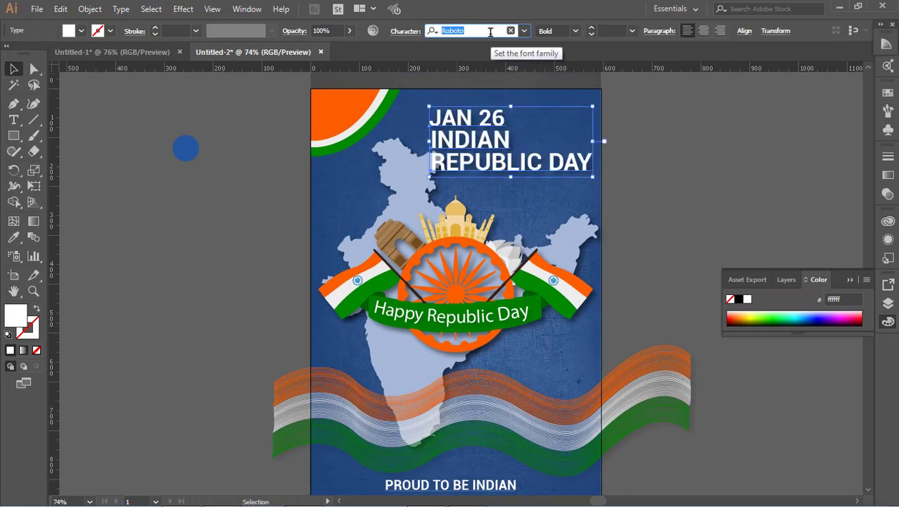
key("Down")
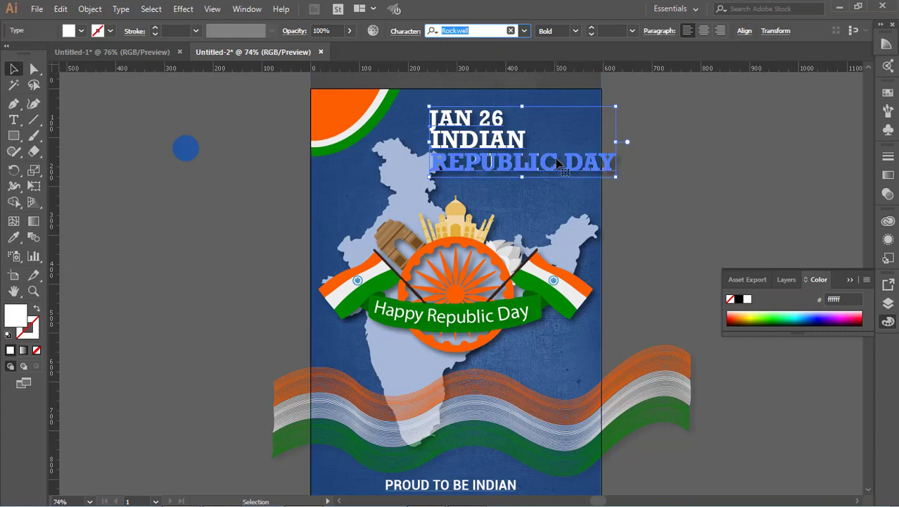
Reposition the heading slightly left and enlarge it a little.
left_click_drag(555, 164, 533, 172)
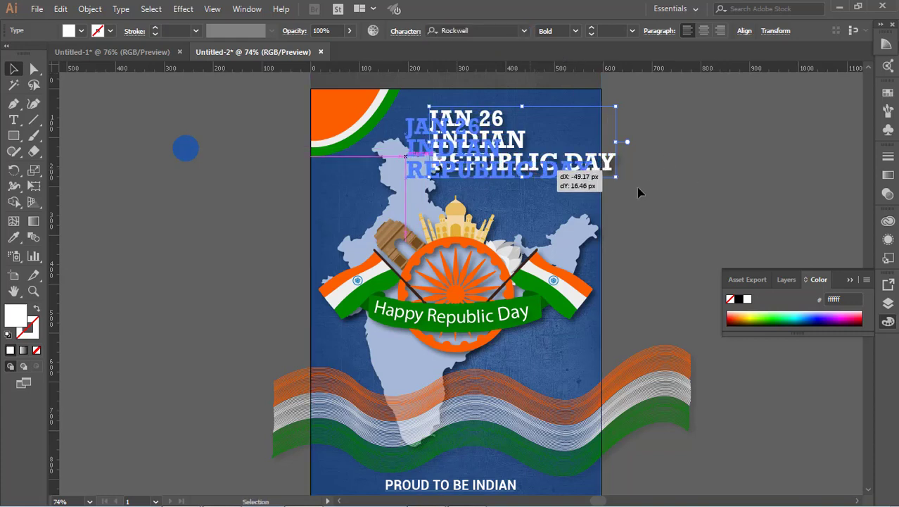
left_click_drag(638, 192, 638, 192)
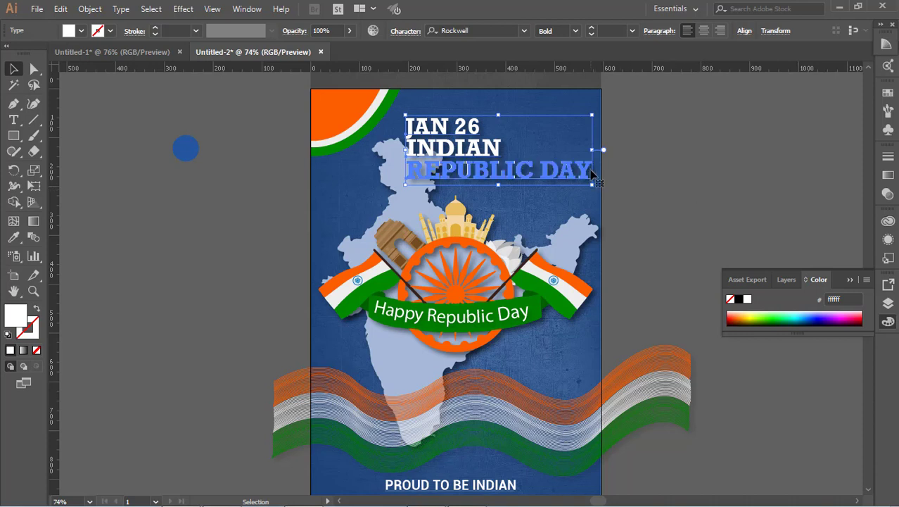
left_click_drag(405, 115, 398, 106)
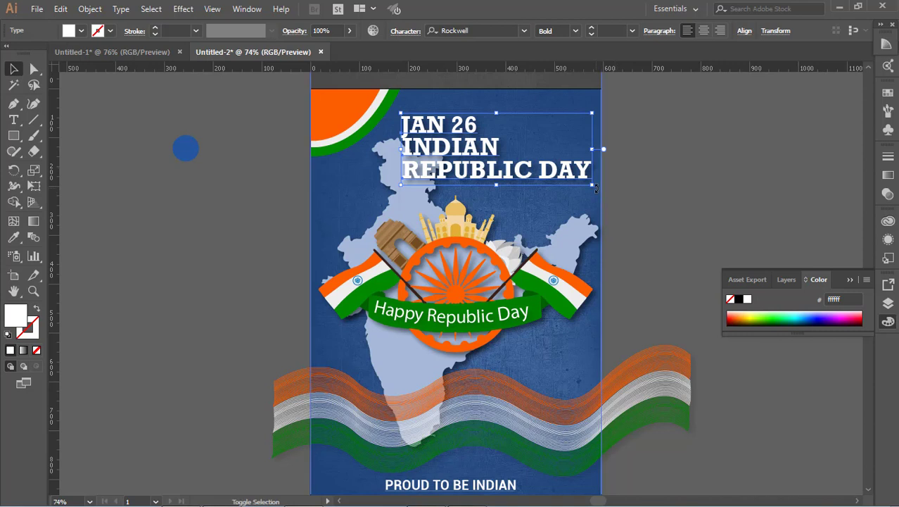
Enlarge the three-line heading text block slightly further.
left_click_drag(592, 185, 595, 191)
left_click_drag(672, 195, 674, 196)
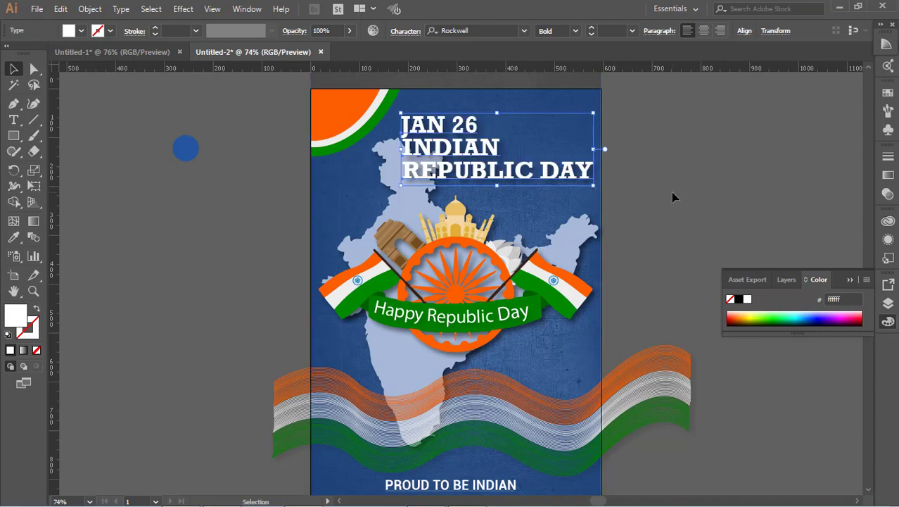
left_click(673, 197)
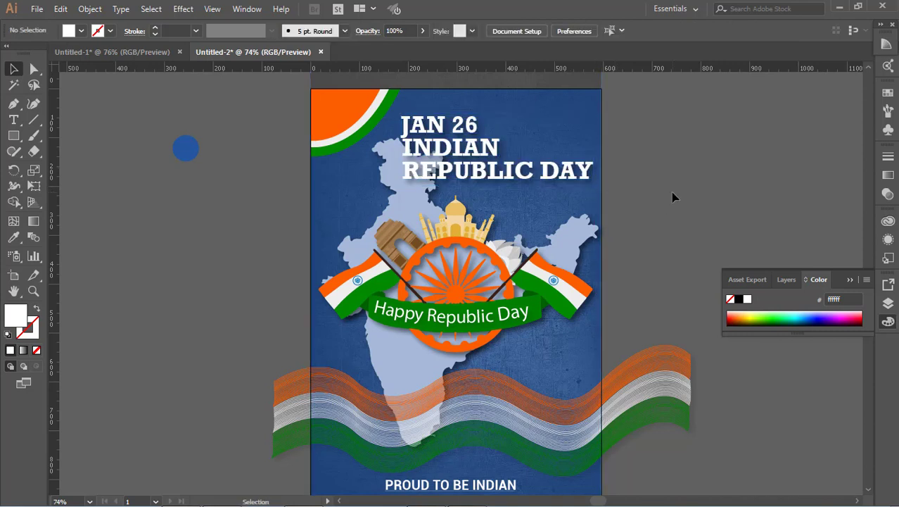
left_click(526, 176)
left_click(712, 195)
Copy the heading's text style onto the 'PROUD TO BE INDIAN' text with the Eyedropper tool.
scroll(668, 195, "down", 3)
left_click(467, 426)
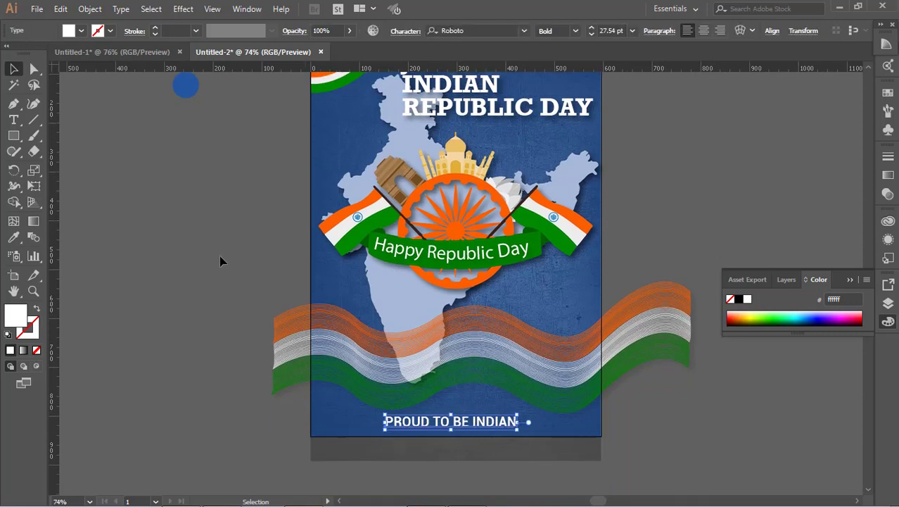
left_click(13, 237)
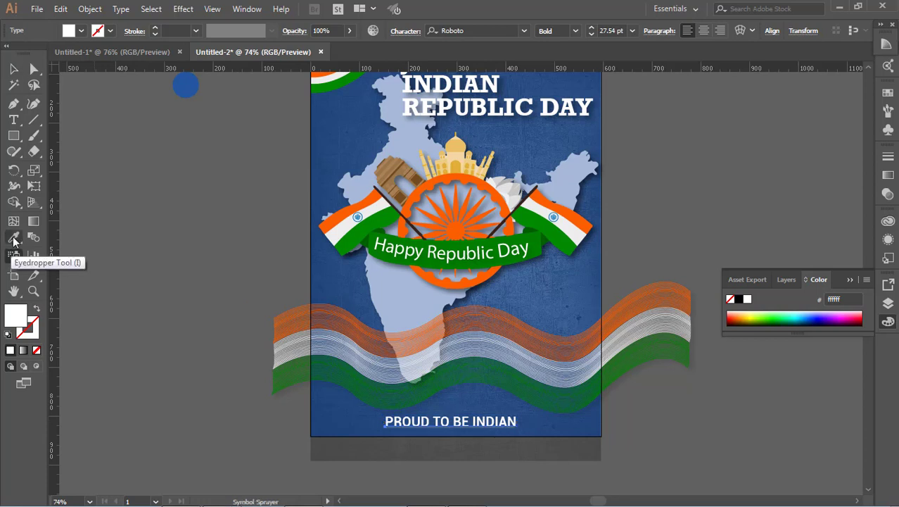
left_click(476, 106)
key("v")
left_click(567, 439)
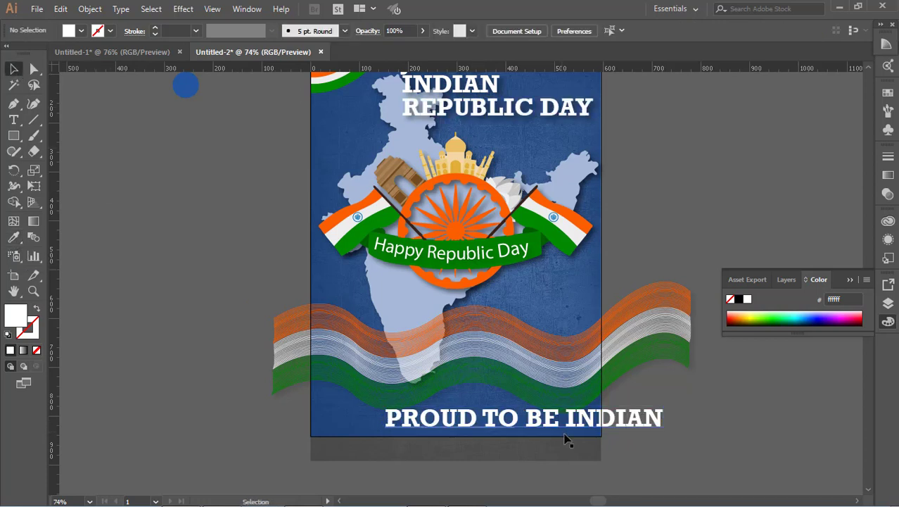
Scale the 'PROUD TO BE INDIAN' text down to about 24.75 pt to fit the poster and nudge it slightly up.
left_click(571, 423)
left_click_drag(663, 408, 521, 407)
left_click(577, 439)
left_click(497, 426)
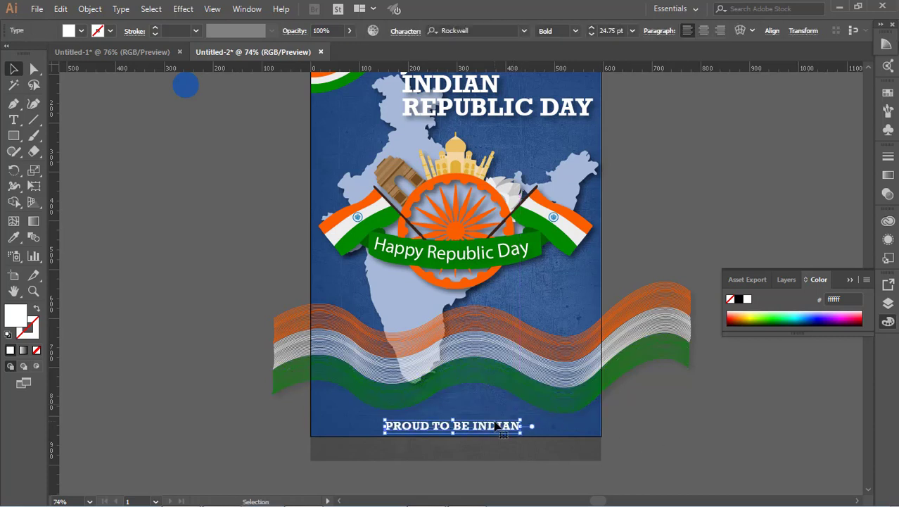
key("Up")
key("Up")
key("Up")
key("Up")
key("Up")
key("Up")
key("Up")
key("Up")
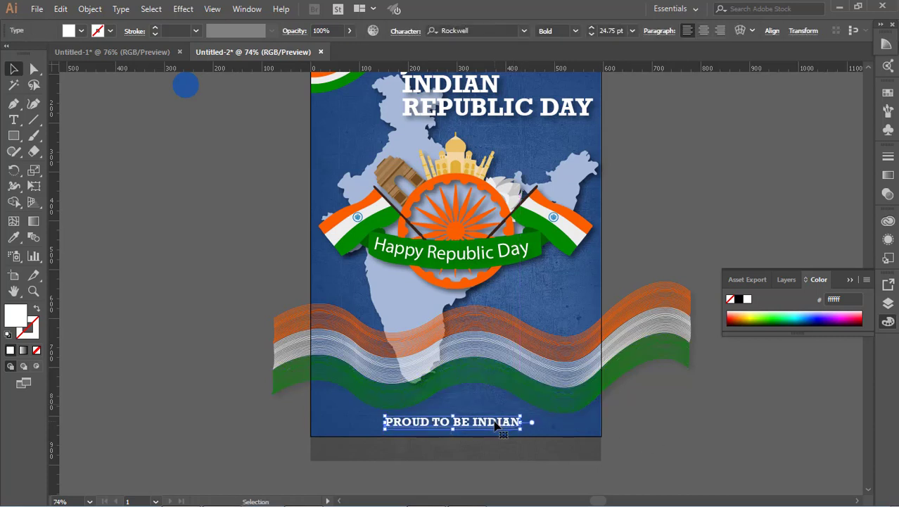
left_click(742, 397)
scroll(485, 338, "up", 3)
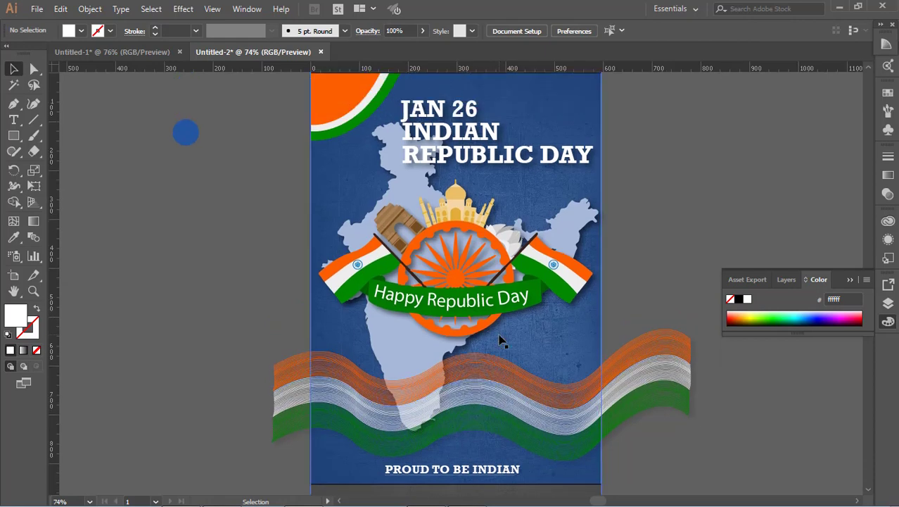
scroll(499, 340, "up", 2)
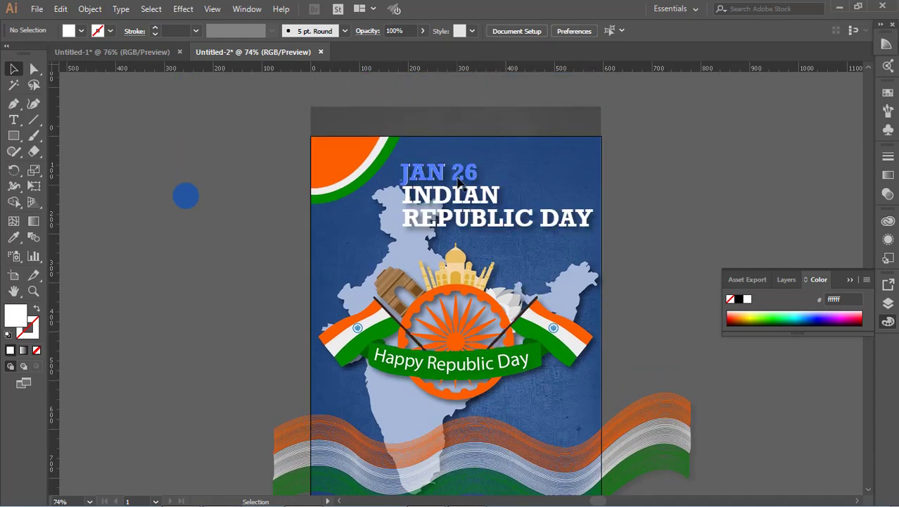
left_click_drag(454, 175, 553, 197)
left_click(704, 203)
key("ctrl+z")
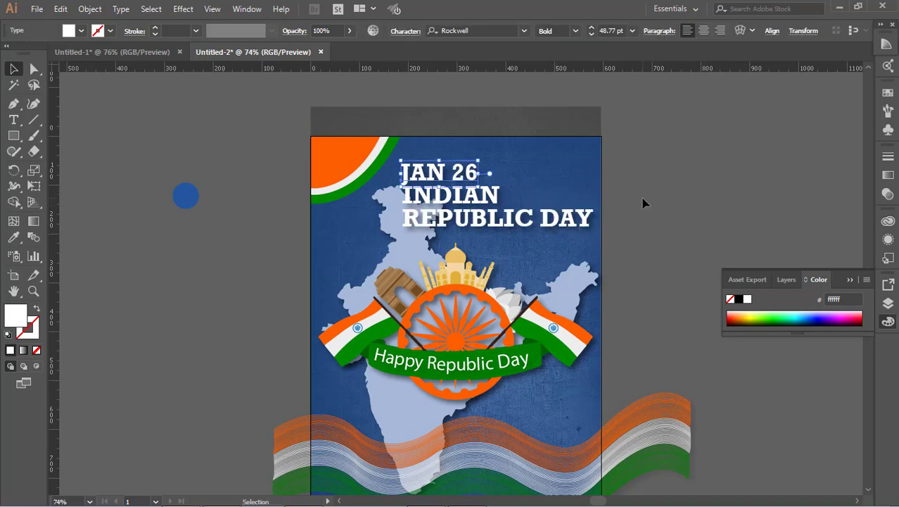
Set the document raster effects settings to add 10 px around objects.
left_click(642, 201)
left_click(482, 217)
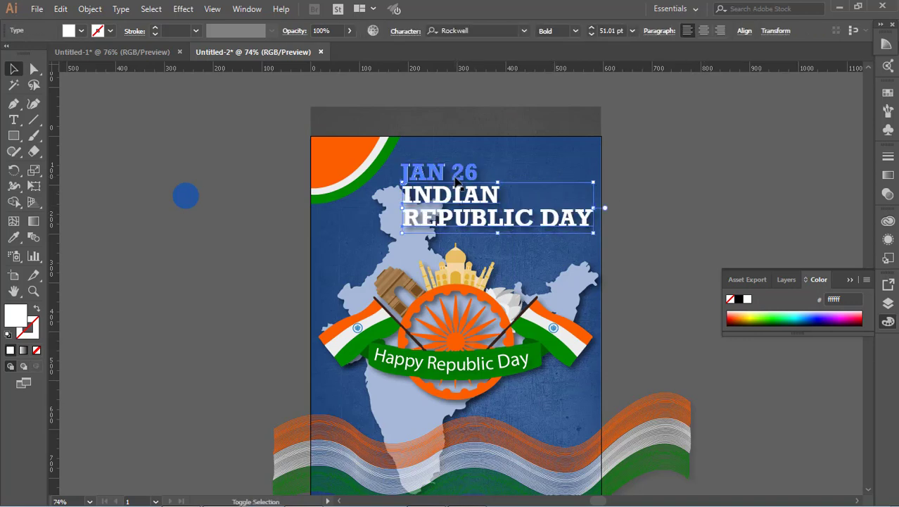
left_click(182, 8)
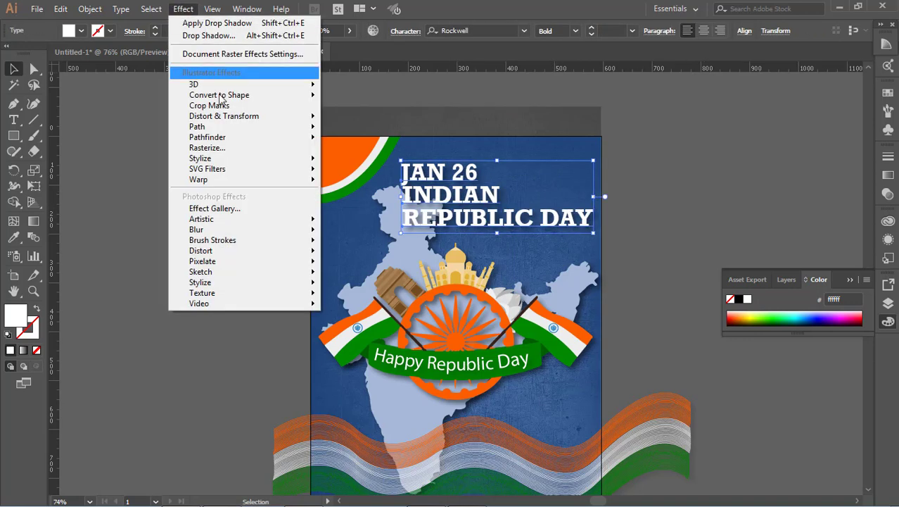
left_click(239, 56)
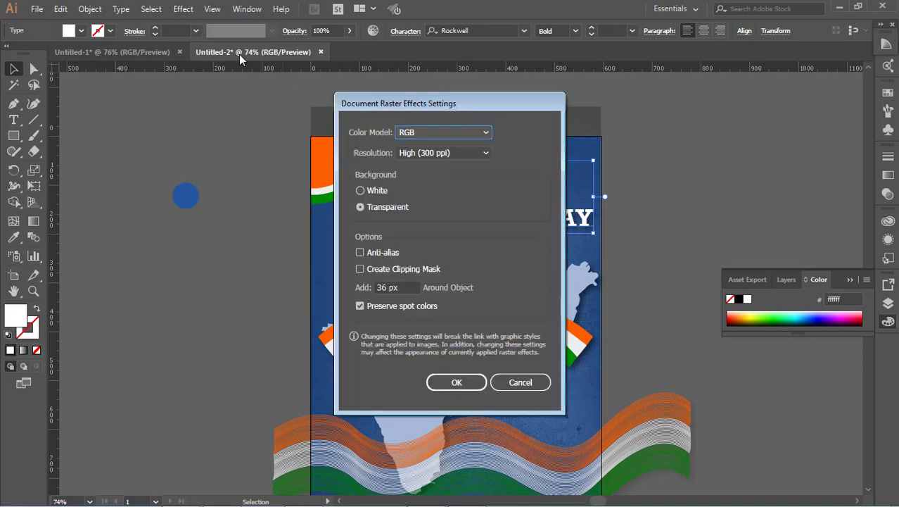
left_click(394, 285)
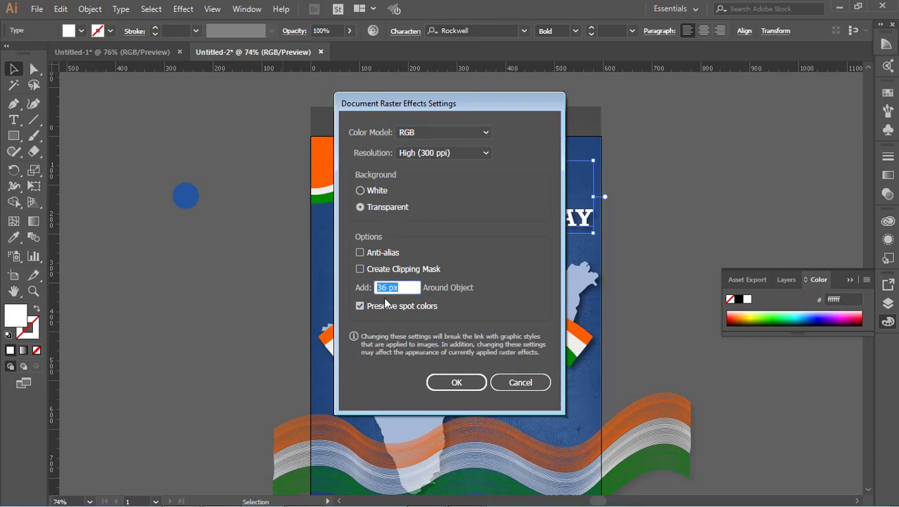
type("10")
left_click(456, 382)
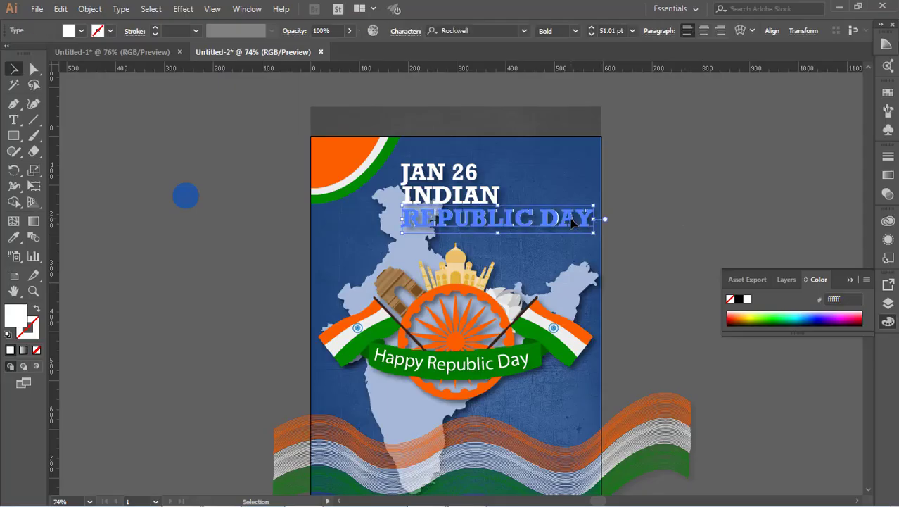
Move the white underline rectangle down beneath the 'PROUD TO BE INDIAN' text.
left_click(668, 199)
scroll(642, 229, "down", 4)
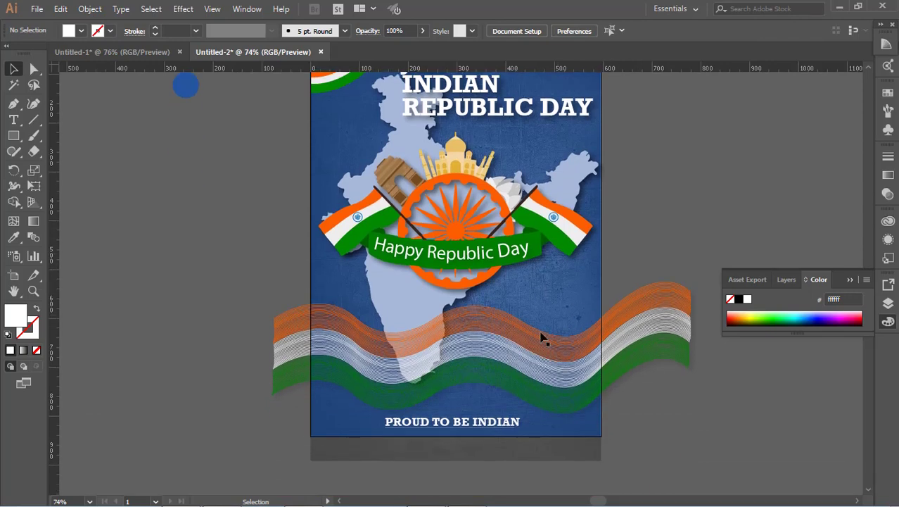
left_click(504, 426)
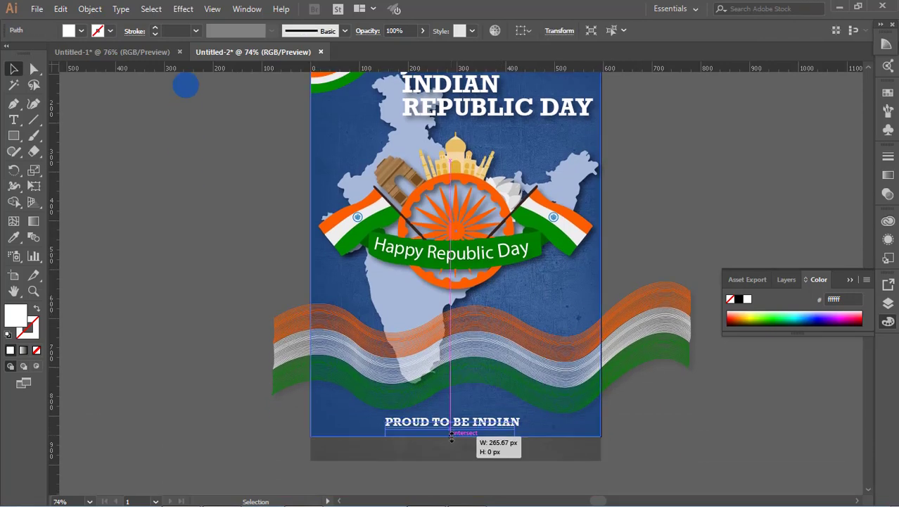
left_click_drag(450, 421, 493, 431)
left_click(648, 422)
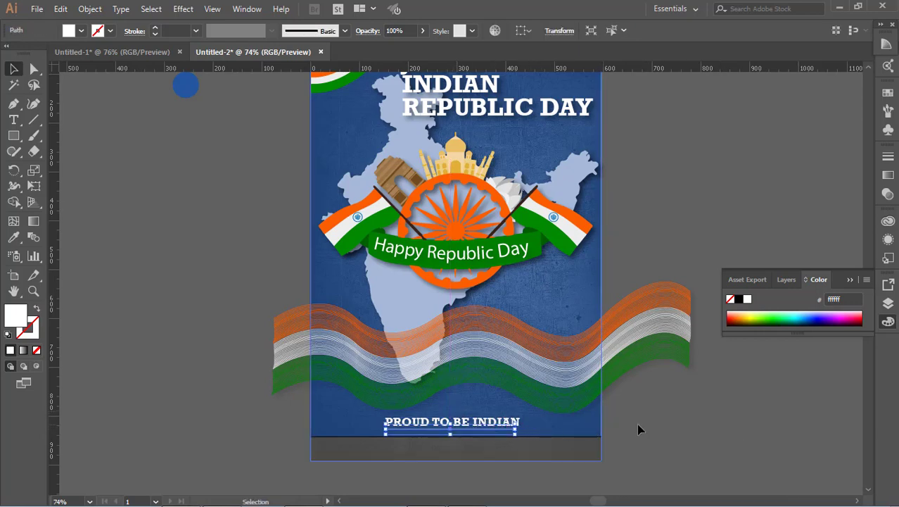
left_click(672, 430)
Apply the Film Grain effect with Grain 5, Highlight Area 0 and Intensity 10 to the top-left tricolour corner decoration.
scroll(672, 429, "up", 3)
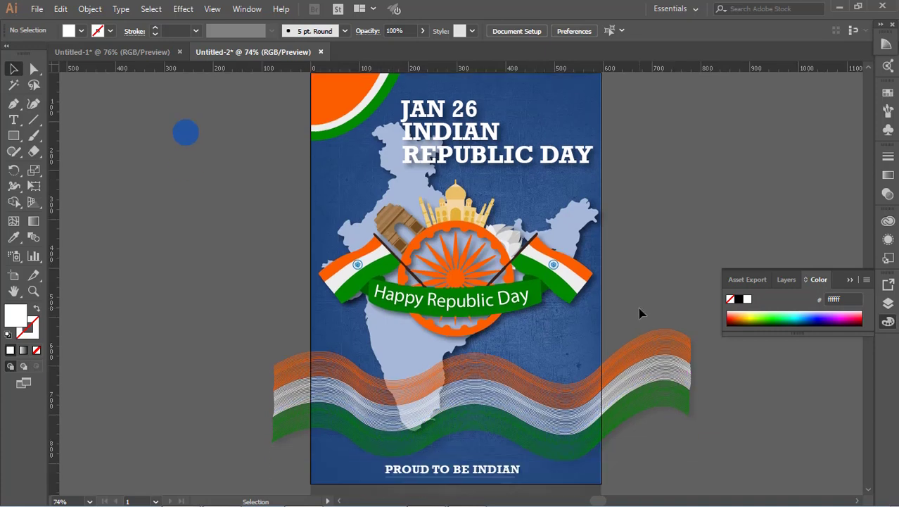
scroll(634, 313, "up", 2)
left_click(343, 154)
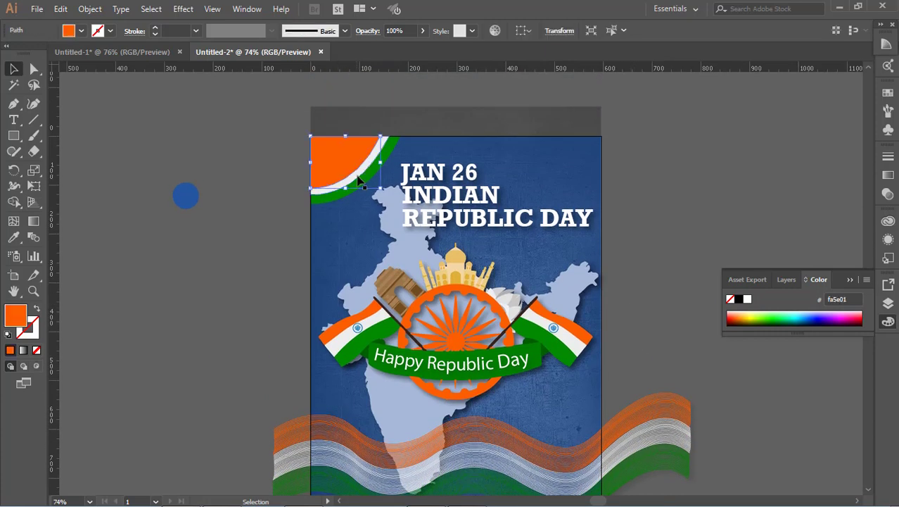
left_click(359, 182, "shift")
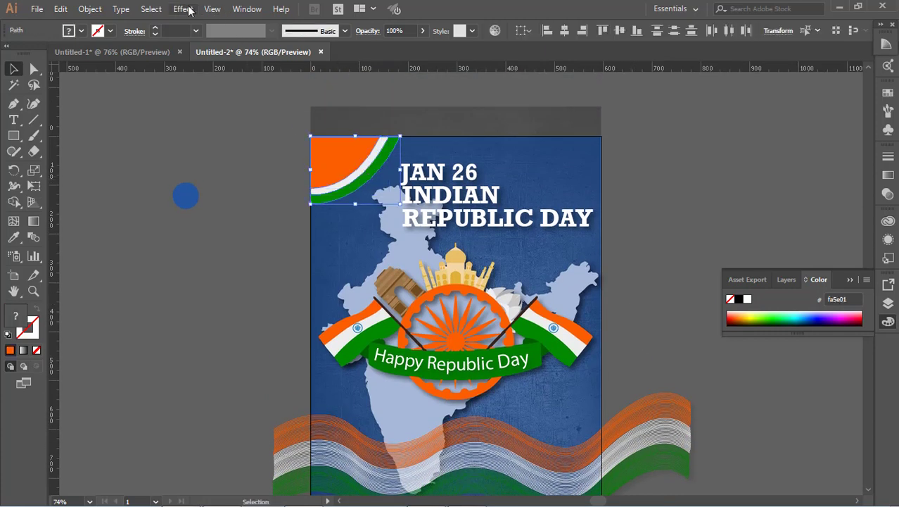
left_click(183, 9)
mouse_move(303, 218)
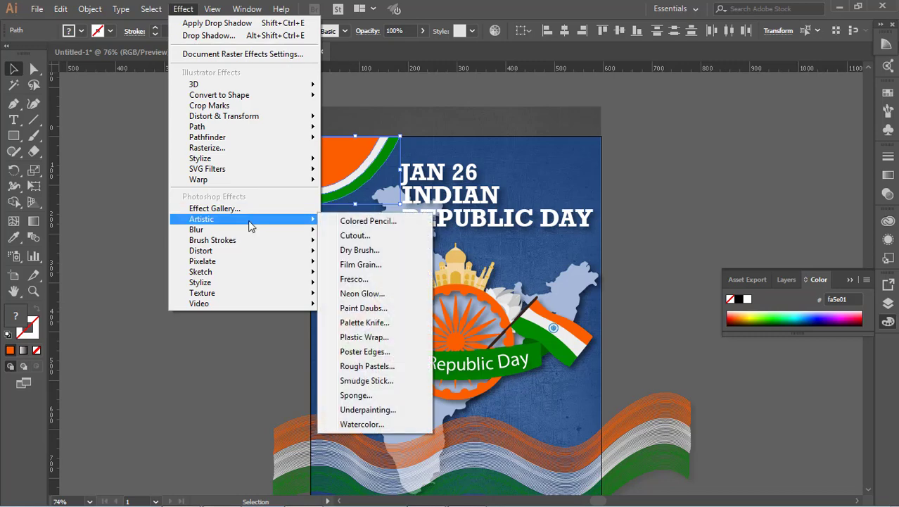
left_click(377, 252)
left_click(577, 113)
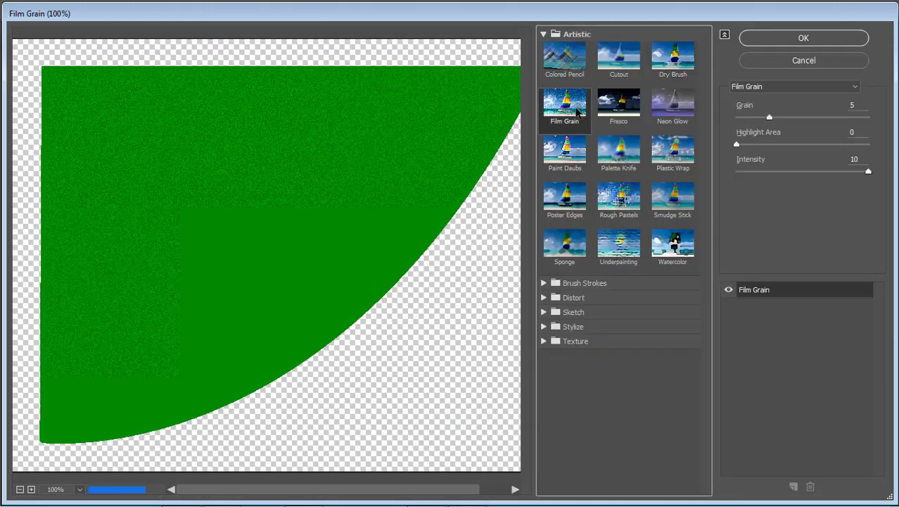
left_click(609, 68)
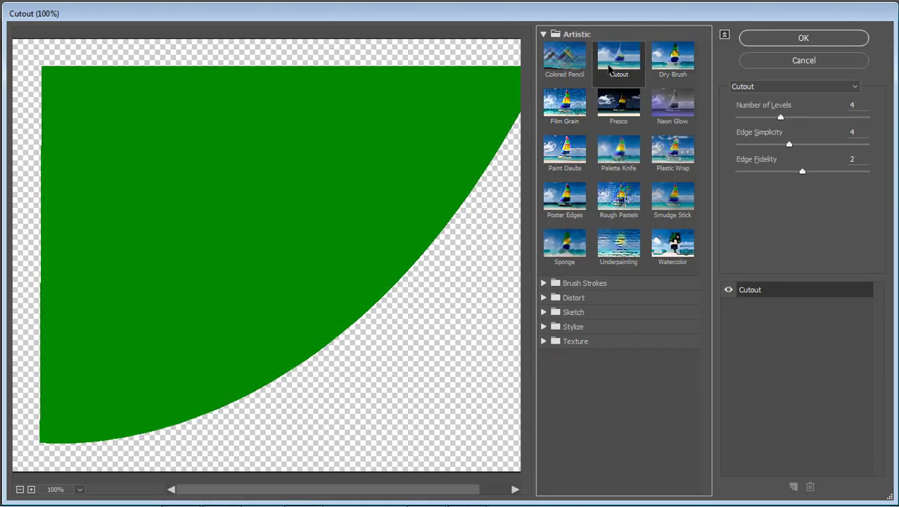
left_click(564, 102)
left_click(563, 150)
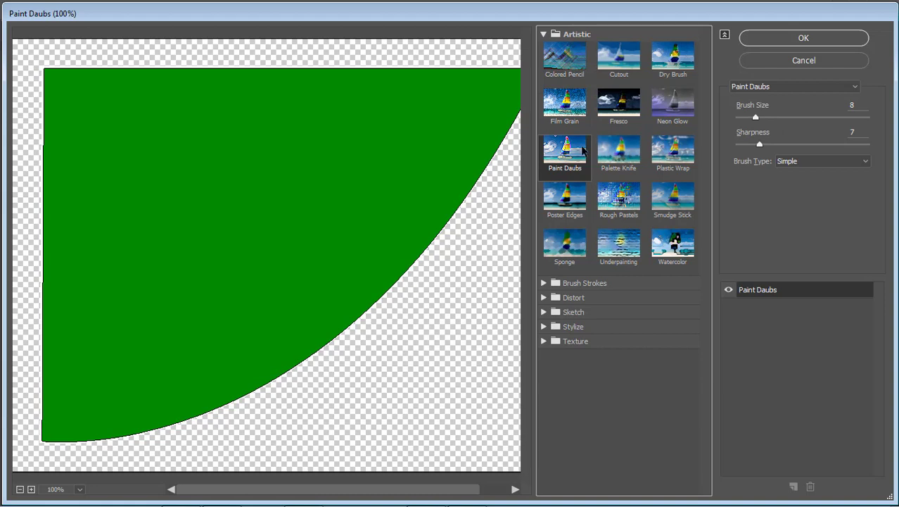
left_click(604, 151)
left_click(565, 103)
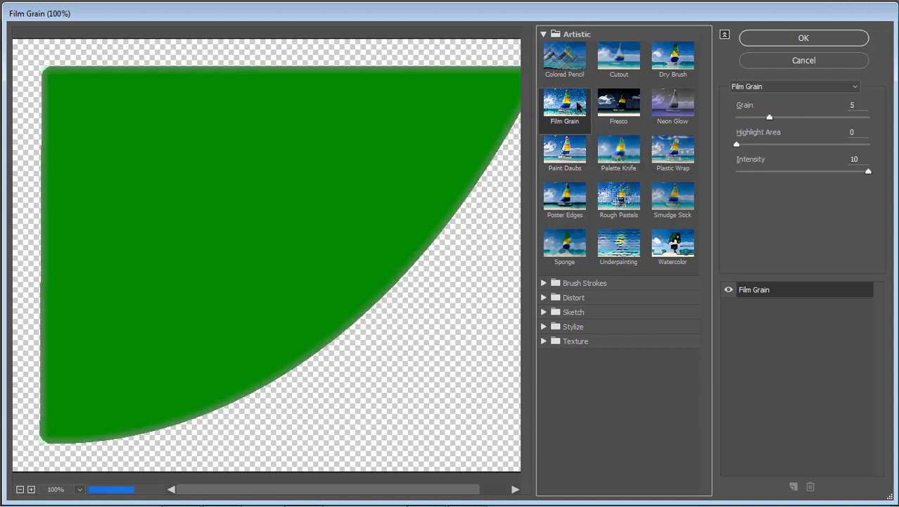
left_click(803, 38)
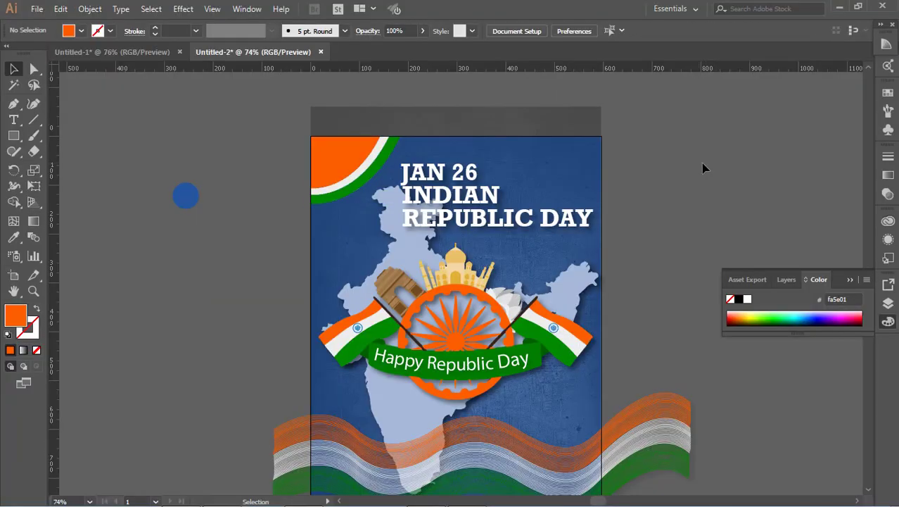
Reposition the tricolour corner decoration into the poster's top-left corner.
left_click(370, 173)
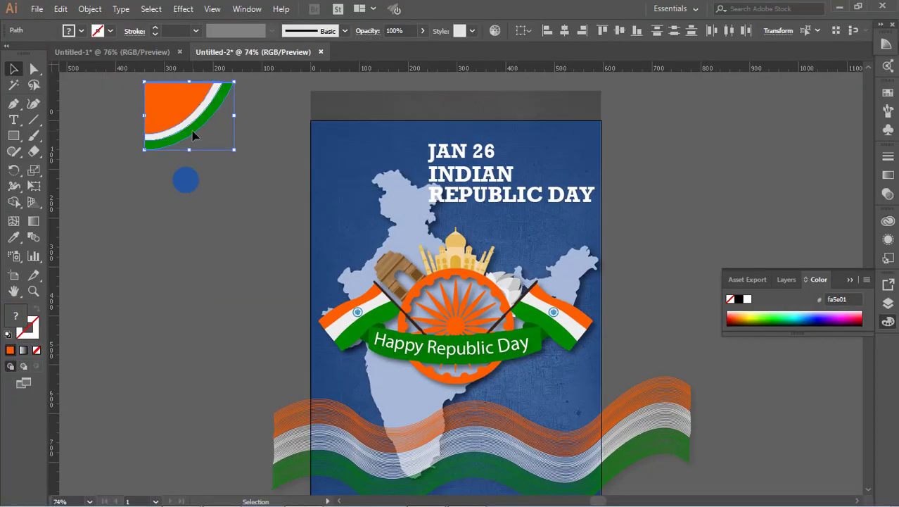
left_click_drag(183, 133, 348, 166)
left_click(672, 153)
scroll(672, 154, "down", 2)
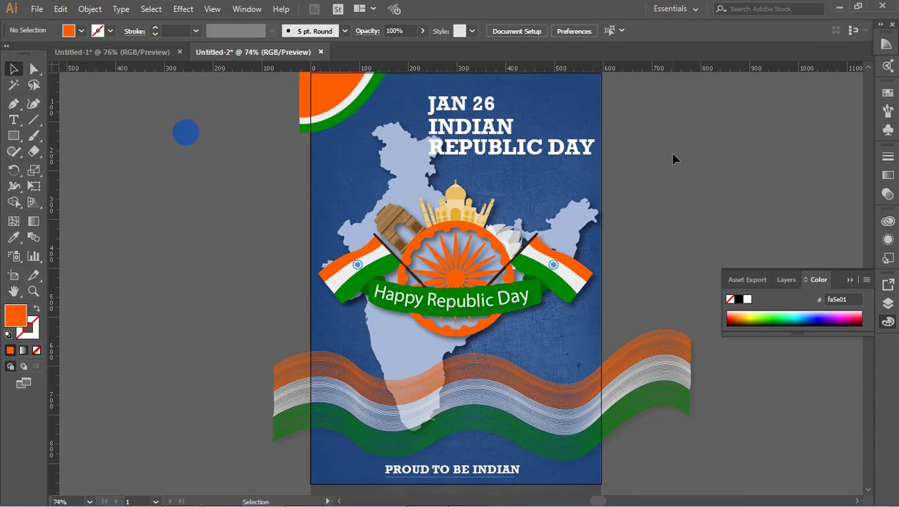
scroll(673, 154, "up", 2)
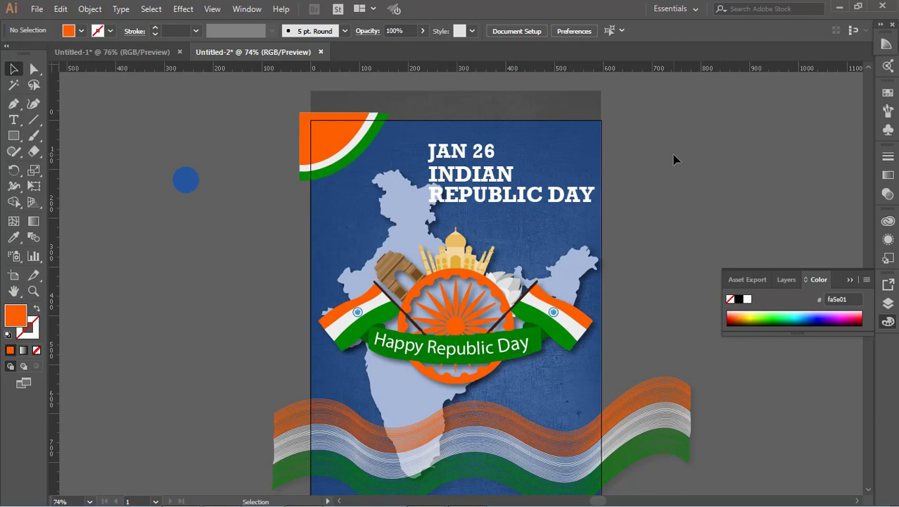
scroll(672, 154, "down", 2)
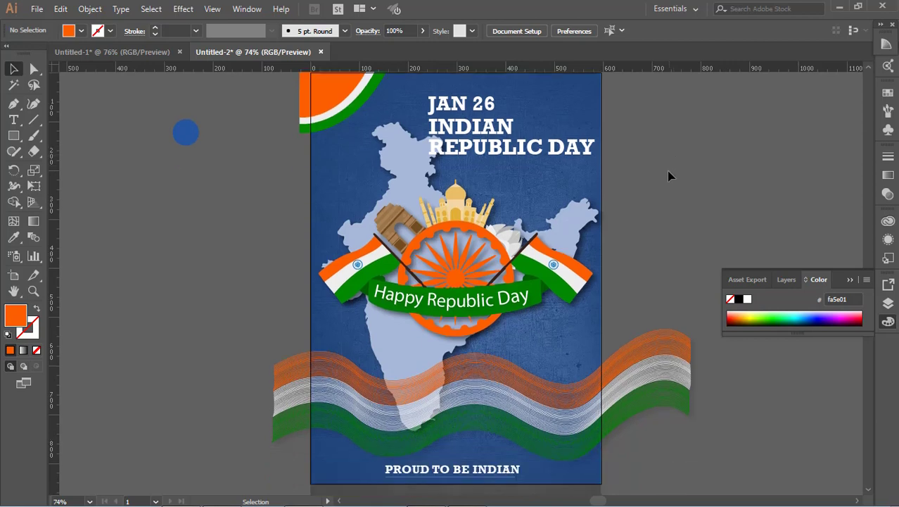
Duplicate the tricolour wave blend and place the copy across the top of the poster around the heading.
left_click_drag(668, 437, 668, 436)
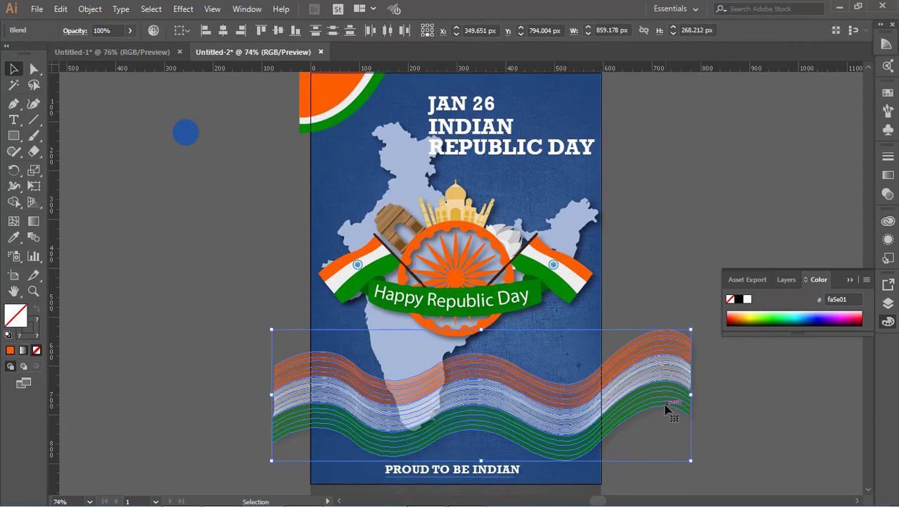
left_click_drag(647, 385, 597, 58)
scroll(626, 228, "up", 3)
scroll(626, 231, "down", 3)
left_click_drag(654, 364, 632, 102)
scroll(627, 175, "up", 3)
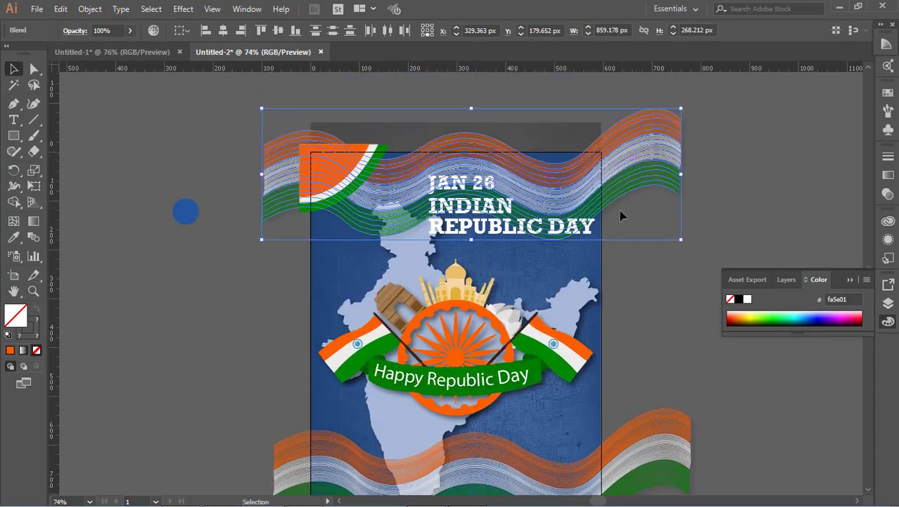
left_click(615, 277)
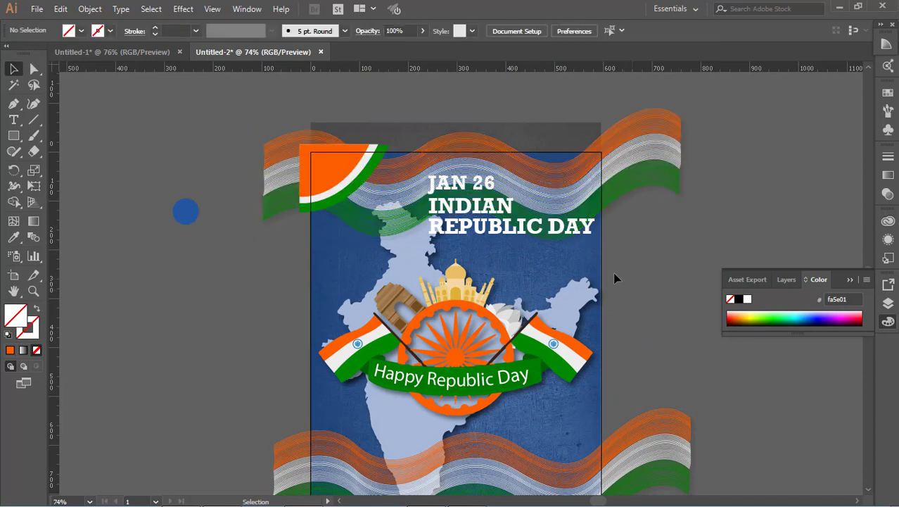
Move the top-left tricolour corner decoration off the artboard.
left_click(360, 185)
left_click(341, 177, "shift")
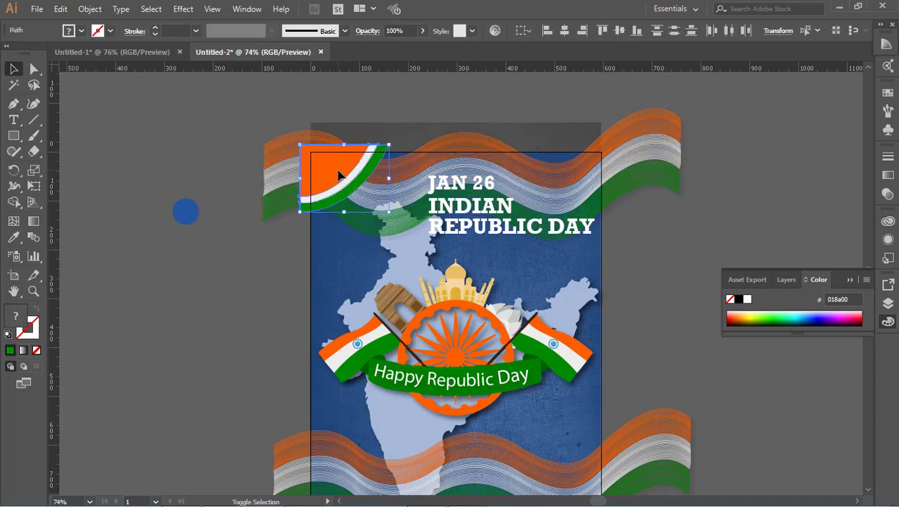
left_click_drag(339, 174, 99, 274)
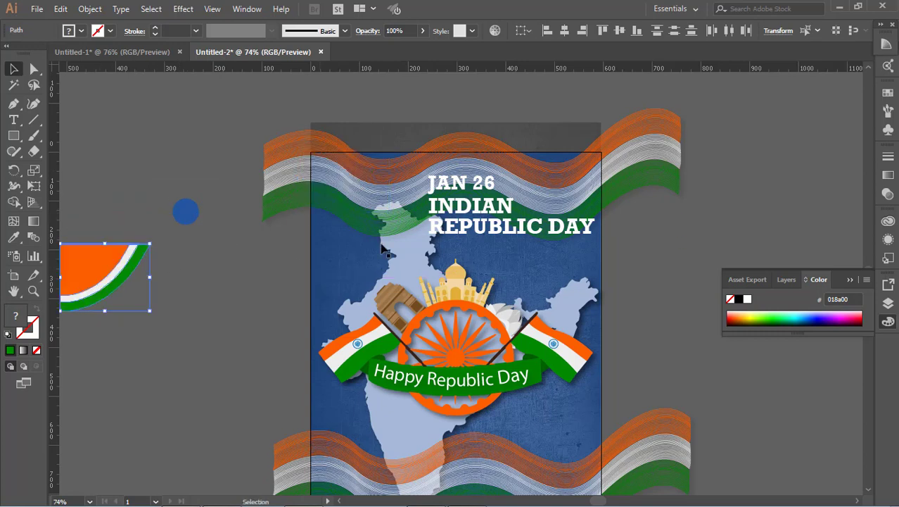
Delete the duplicated tricolour wave blend from the top of the poster.
left_click(672, 218)
left_click_drag(670, 185, 648, 155)
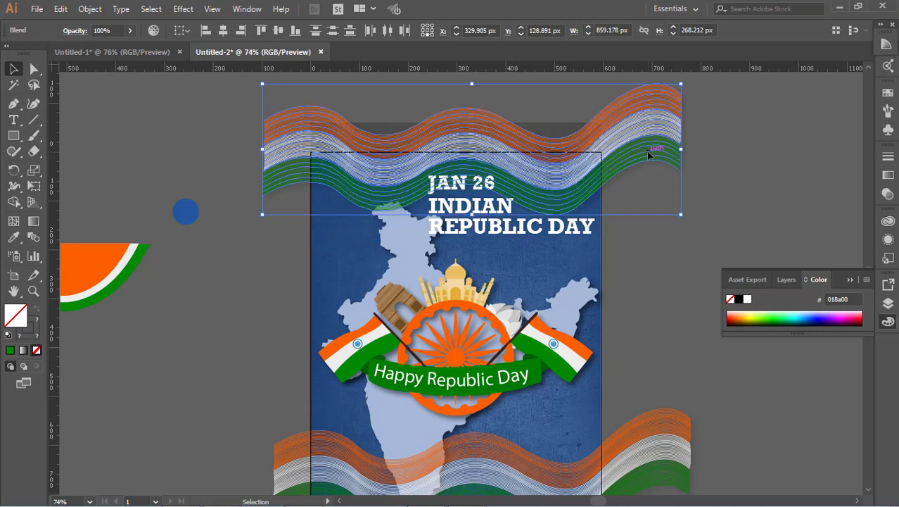
left_click(738, 203)
scroll(738, 202, "down", 2)
scroll(737, 202, "up", 3)
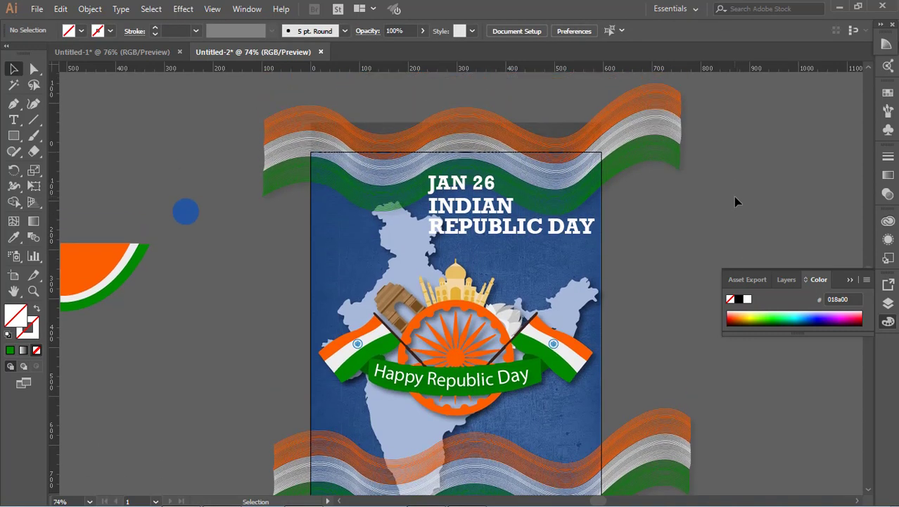
left_click(645, 125)
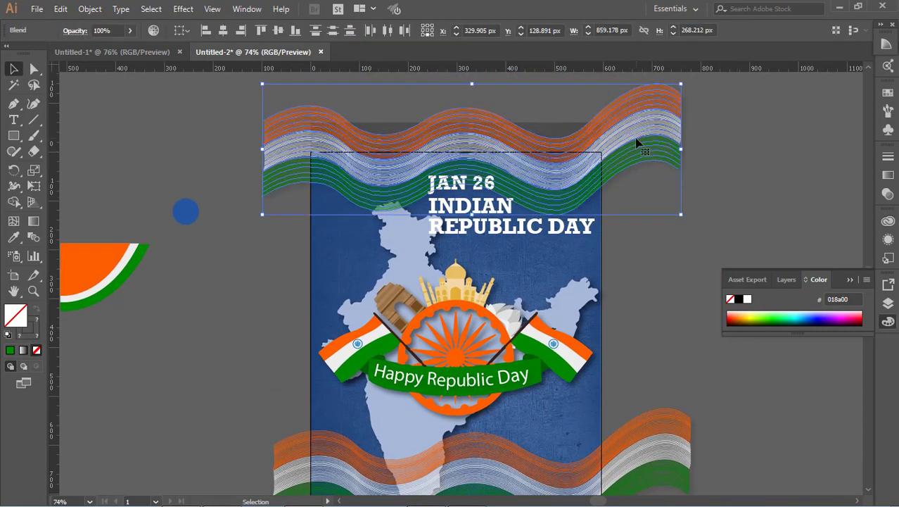
left_click_drag(639, 143, 637, 182)
left_click(781, 167)
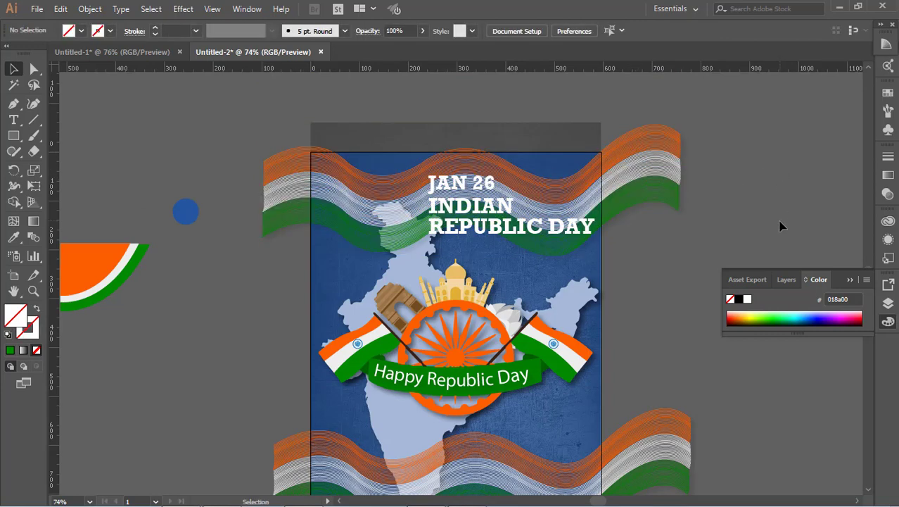
scroll(782, 226, "down", 2)
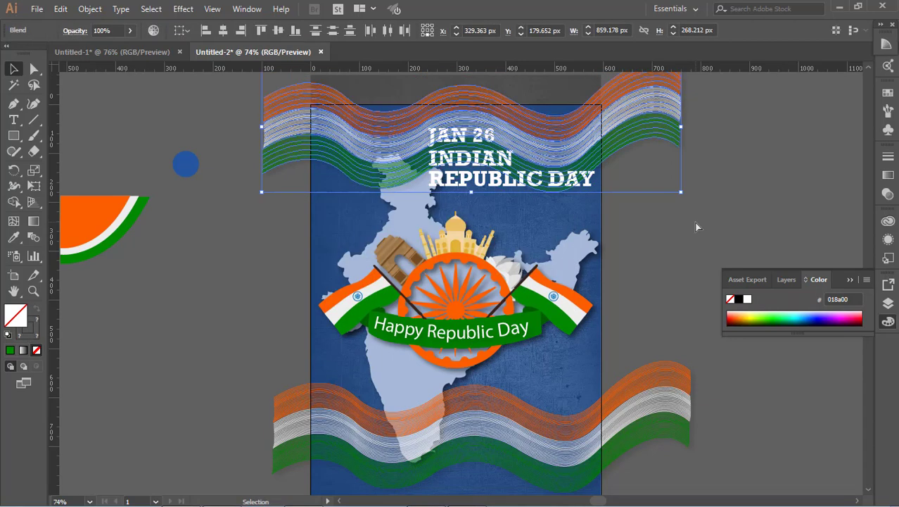
key("Delete")
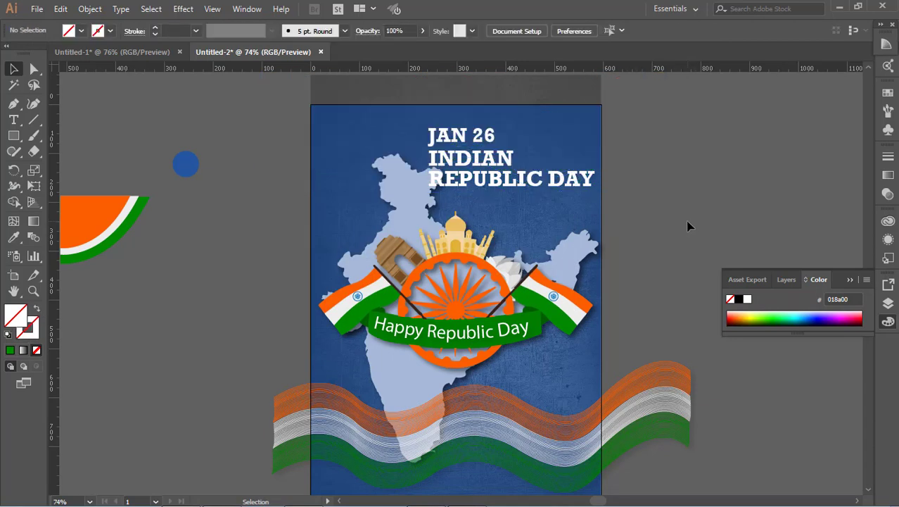
Move the tricolour corner decoration back into the poster's top-left corner.
scroll(688, 226, "up", 3)
left_click(128, 289)
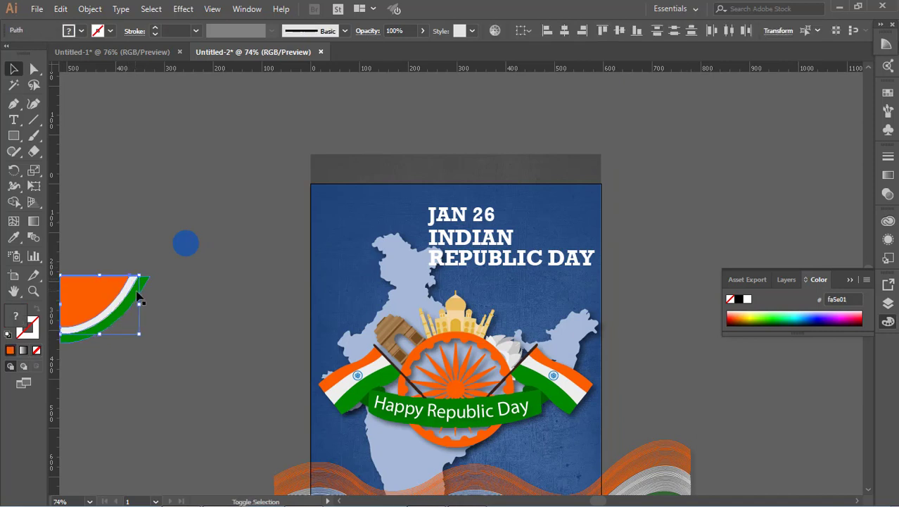
left_click_drag(140, 297, 384, 200)
left_click(729, 204)
scroll(729, 204, "down", 1)
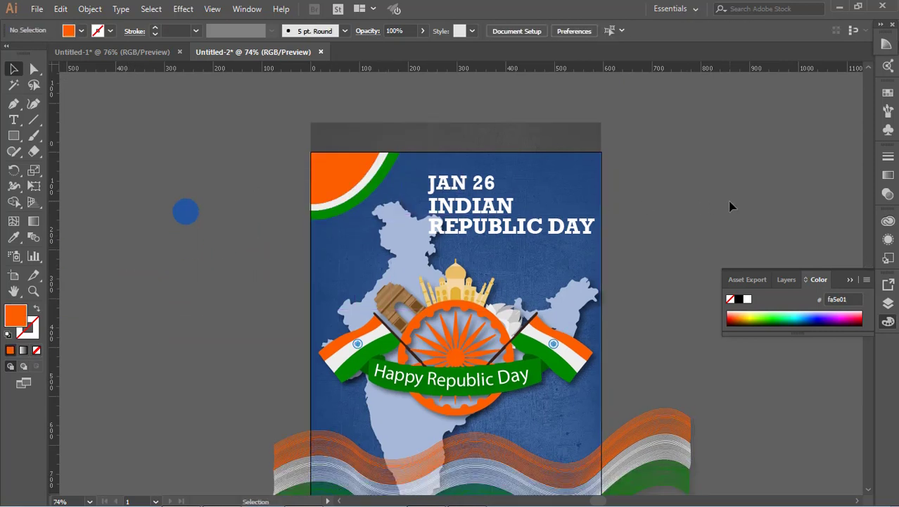
scroll(387, 190, "down", 1)
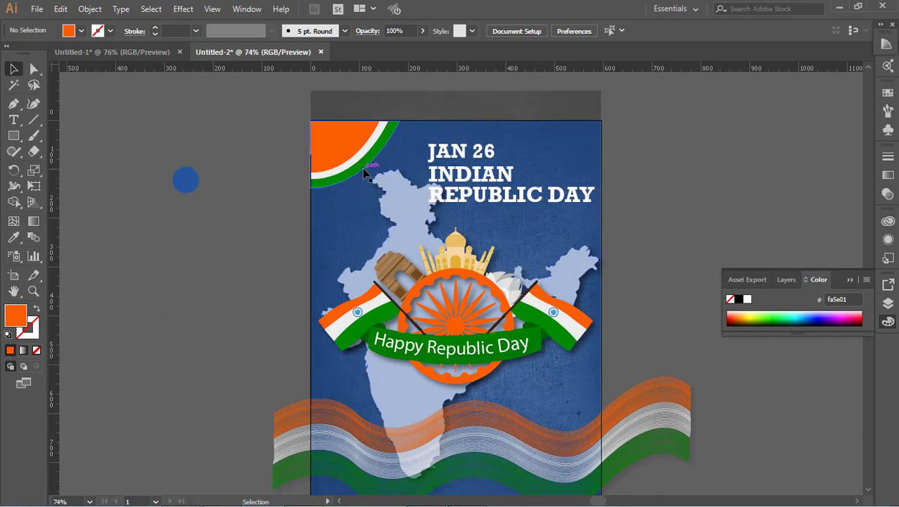
Lower the corner decoration's opacity to 72%.
left_click(365, 174)
left_click(422, 31)
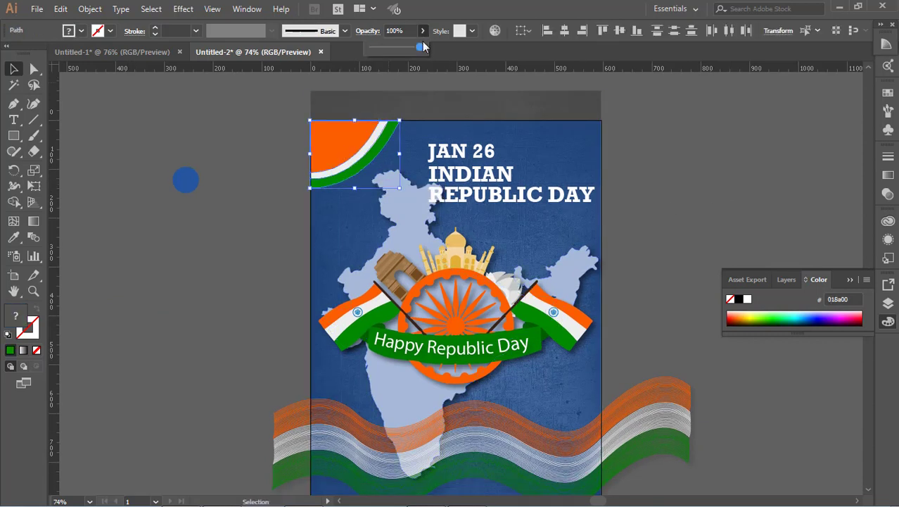
left_click_drag(422, 46, 405, 47)
left_click(669, 209)
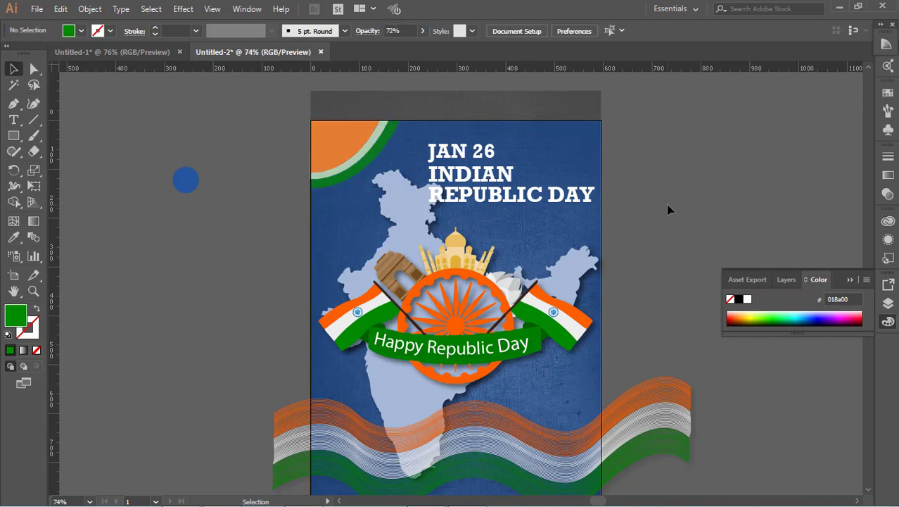
Reposition the 'JAN 26 INDIAN REPUBLIC DAY' heading near the poster's top-right.
scroll(668, 209, "down", 2)
scroll(669, 209, "up", 2)
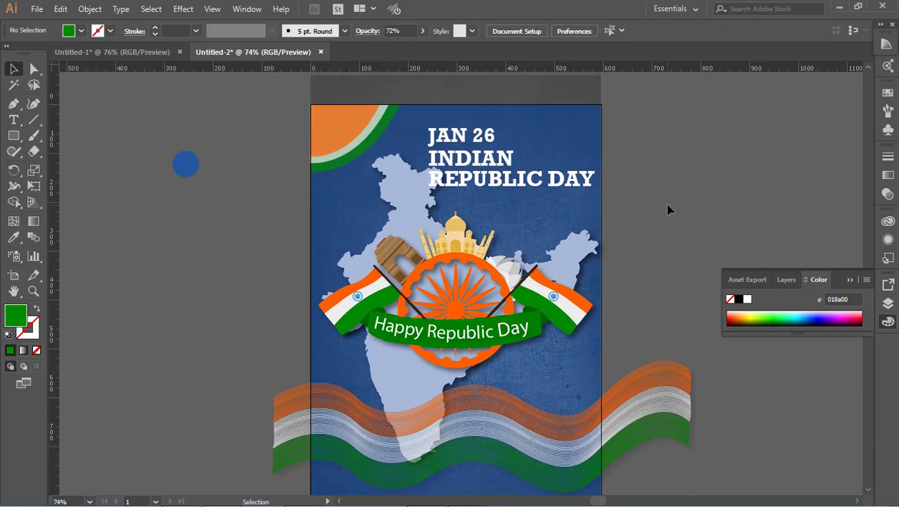
scroll(669, 209, "up", 1)
left_click(492, 169)
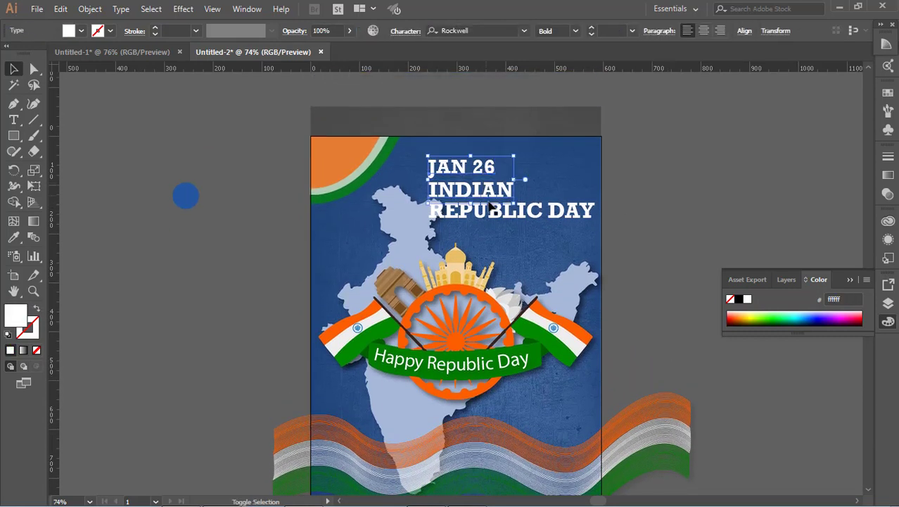
left_click_drag(596, 155, 580, 162)
left_click_drag(476, 210, 489, 223)
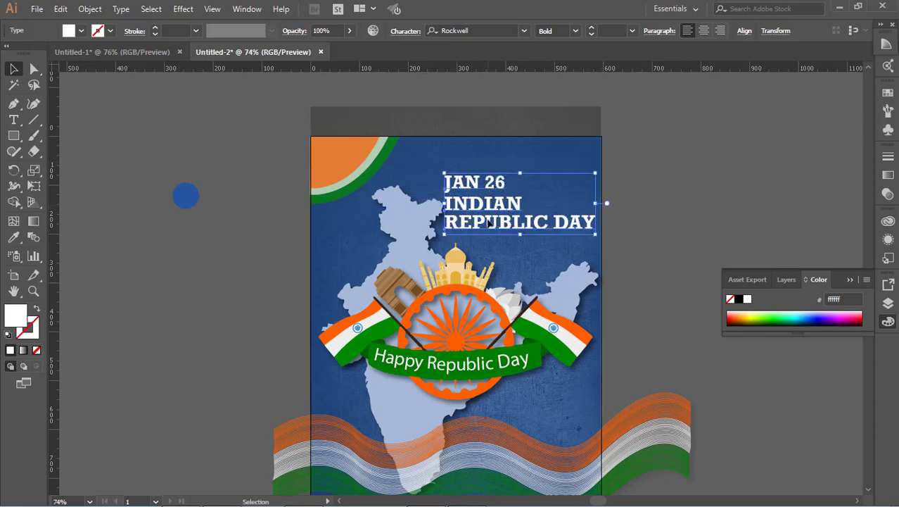
left_click(416, 245)
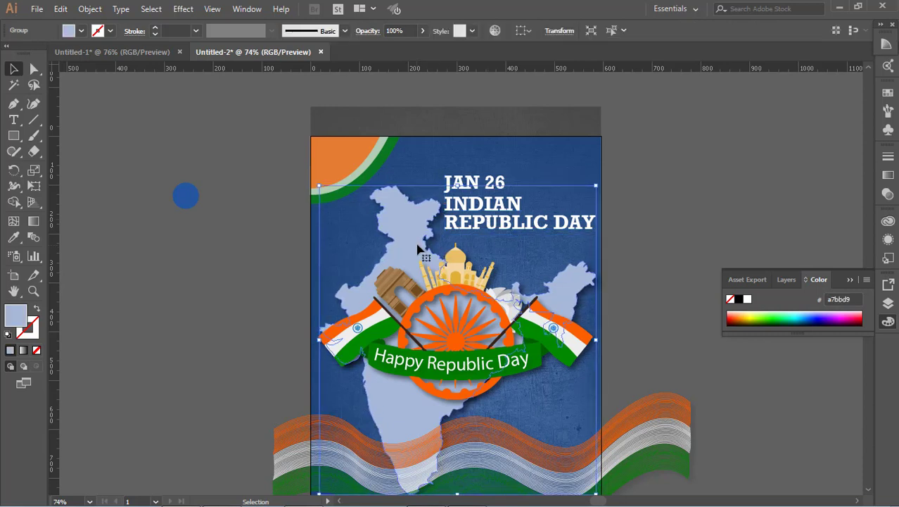
left_click(659, 230)
left_click(491, 208)
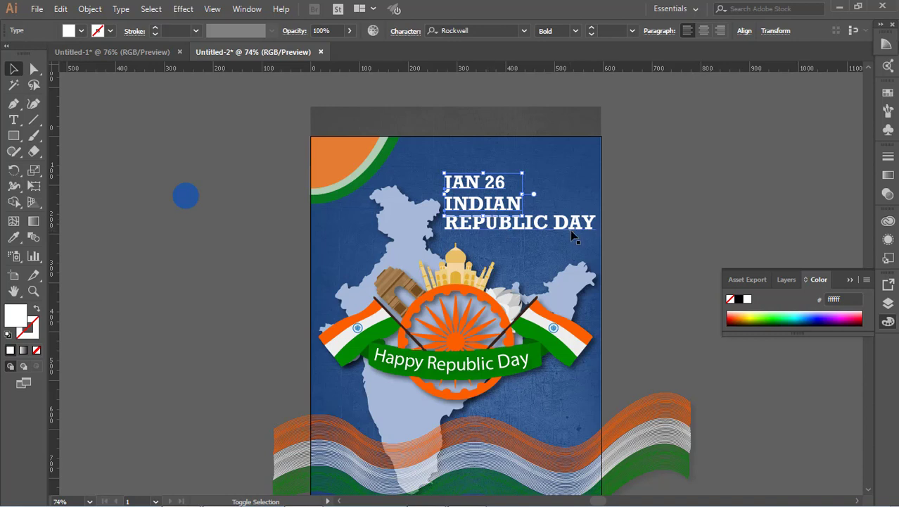
left_click_drag(446, 181, 514, 222)
left_click(630, 205)
scroll(630, 205, "down", 3)
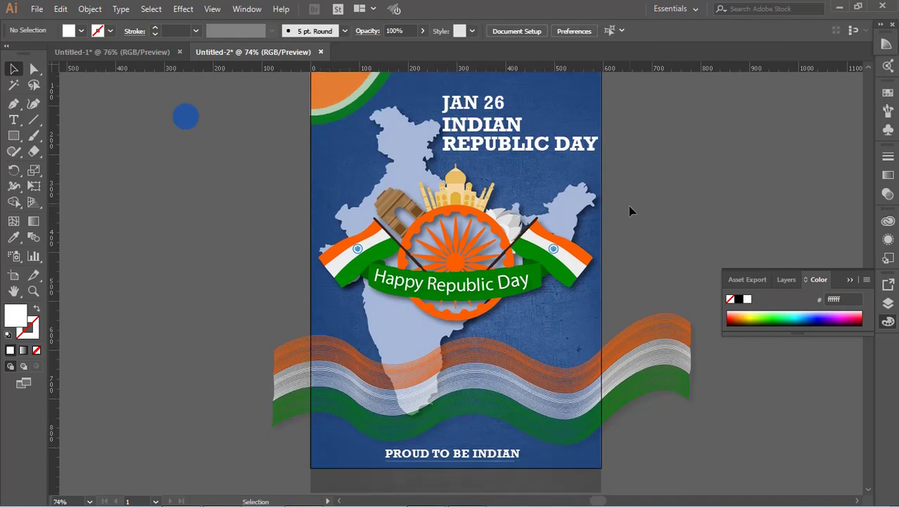
left_click(492, 158)
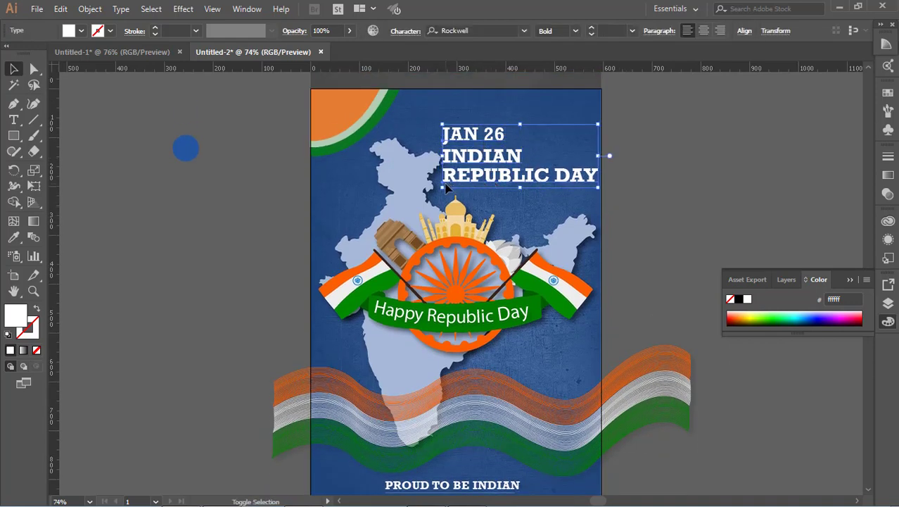
left_click_drag(442, 186, 425, 199)
left_click_drag(481, 194, 479, 169)
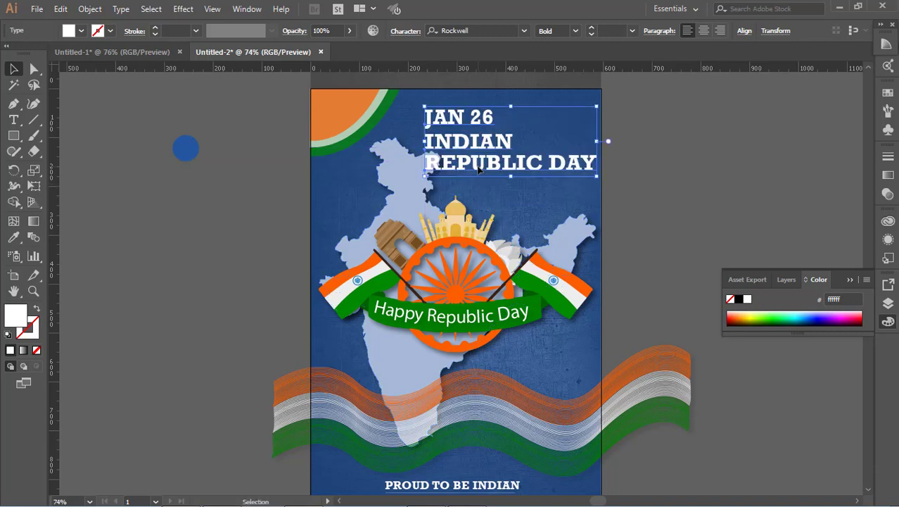
left_click(651, 171)
scroll(653, 175, "down", 1)
scroll(656, 177, "up", 2)
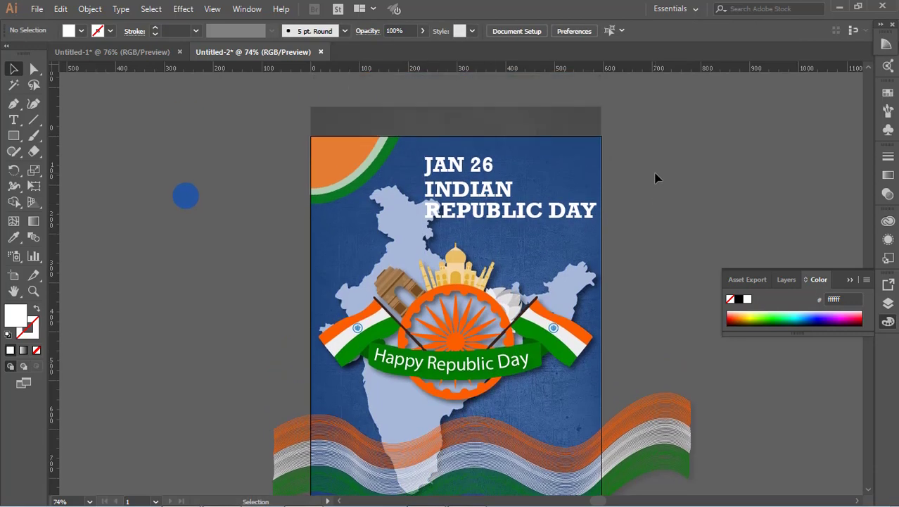
Move the corner decoration off the artboard again.
scroll(656, 176, "down", 2)
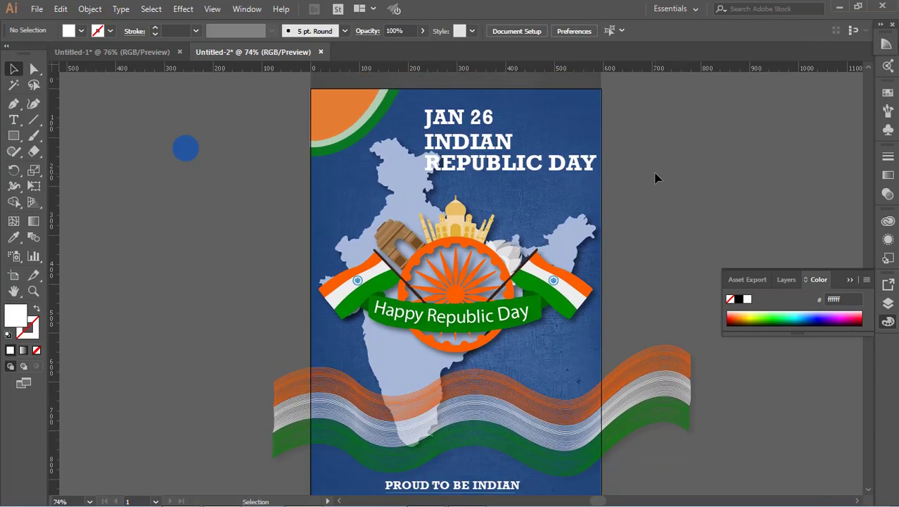
left_click(355, 146)
left_click_drag(352, 140, 141, 288)
left_click(260, 252)
scroll(264, 251, "up", 2)
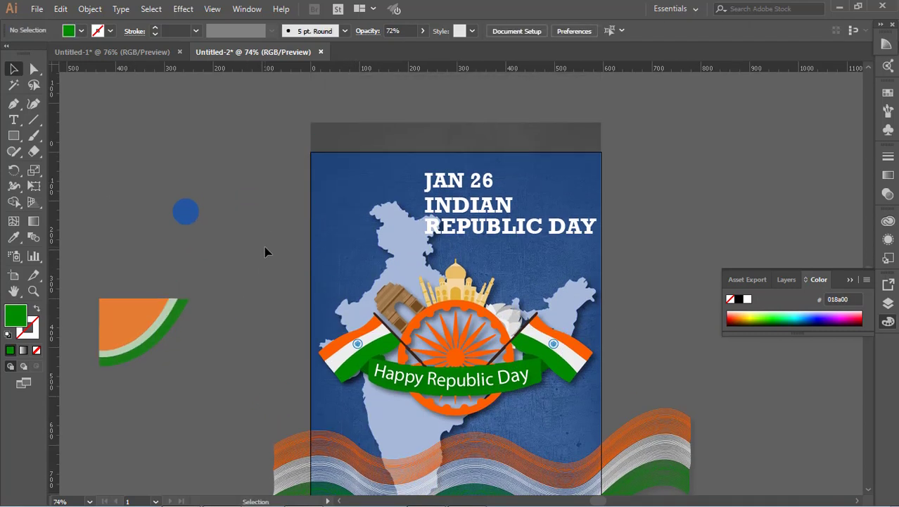
Try moving the heading to the poster's top-left, and undo it.
left_click(454, 206)
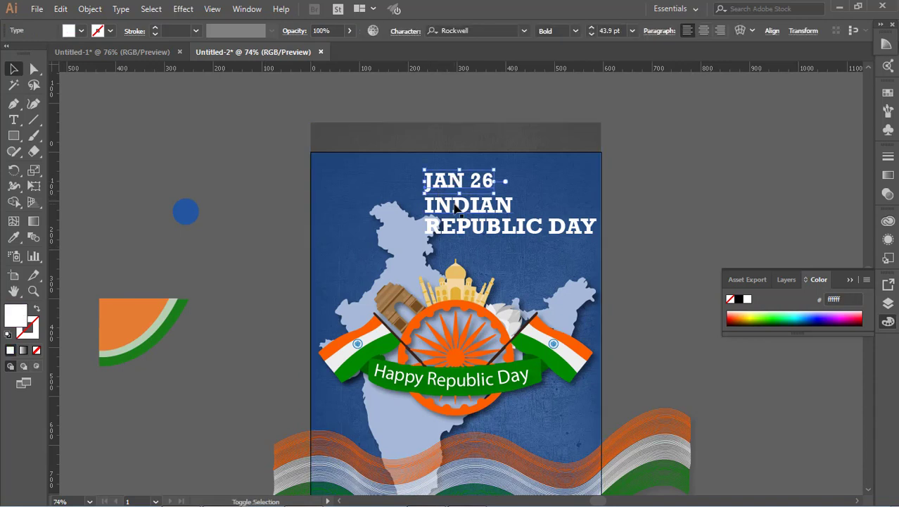
left_click_drag(460, 234, 363, 221)
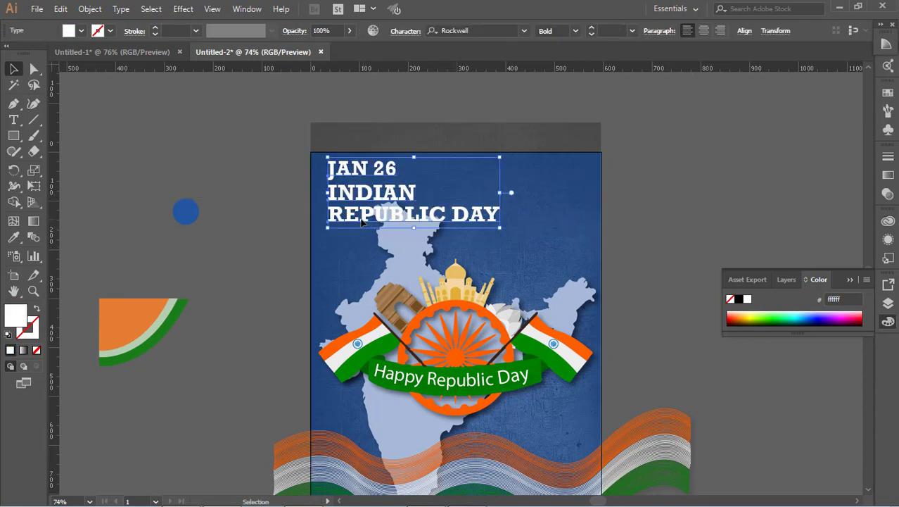
key("ctrl+z")
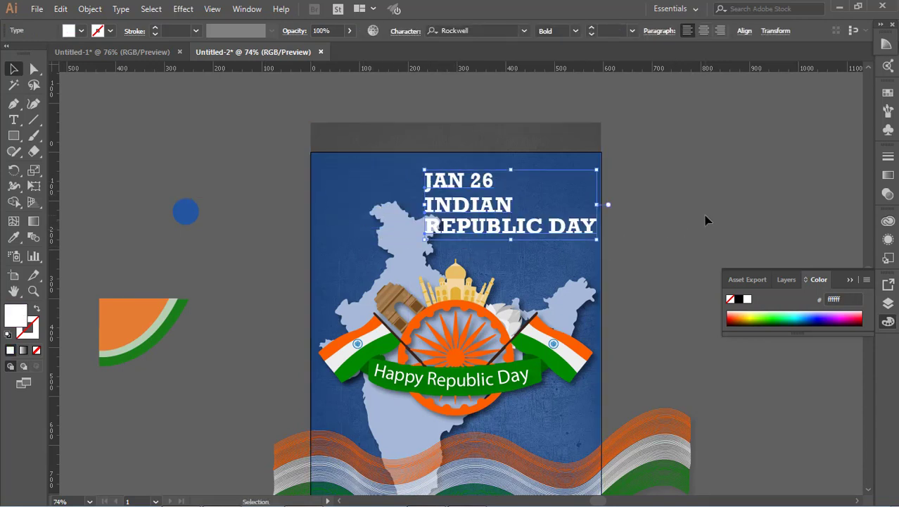
Shift the heading left, then undo that shift and the corner decoration's move.
scroll(708, 220, "down", 1)
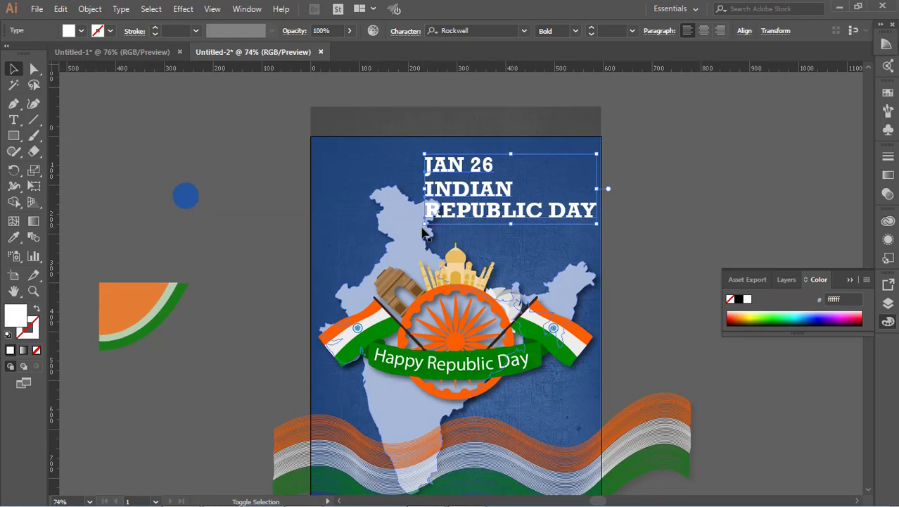
left_click_drag(424, 225, 396, 245)
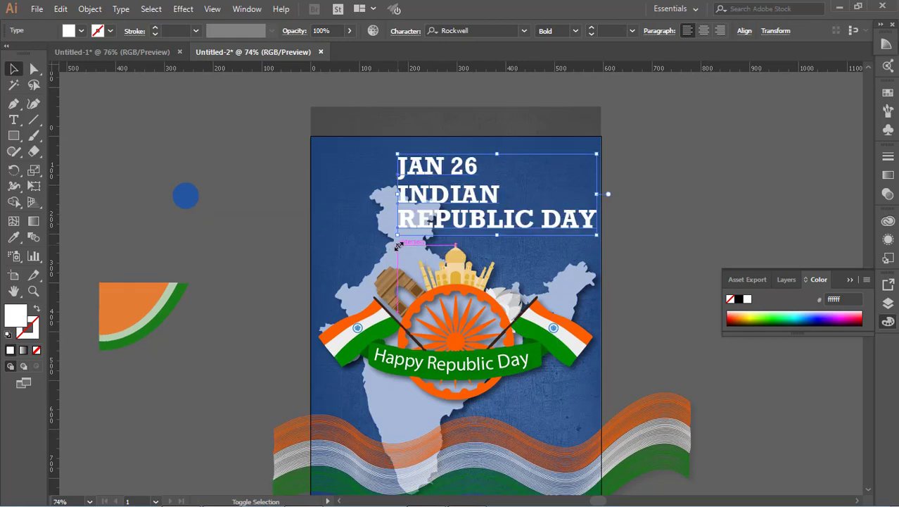
left_click(677, 172)
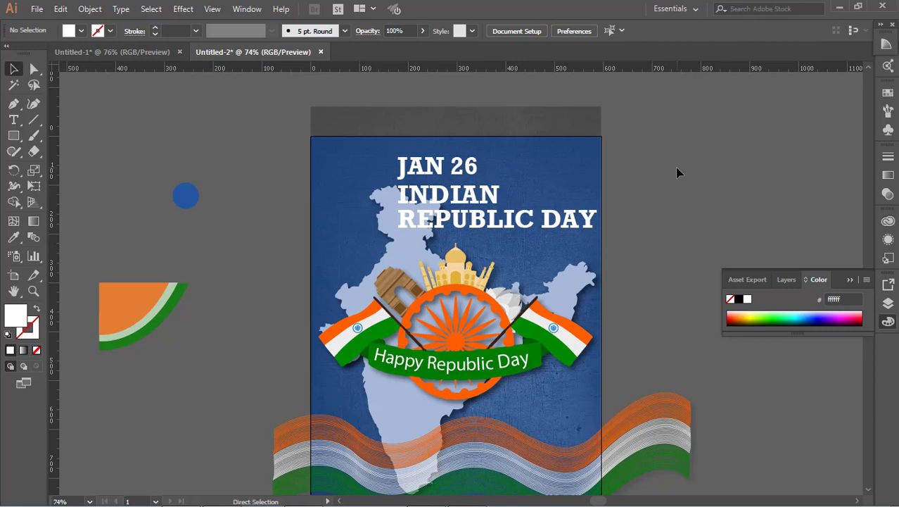
key("ctrl+z")
key("ctrl+z")
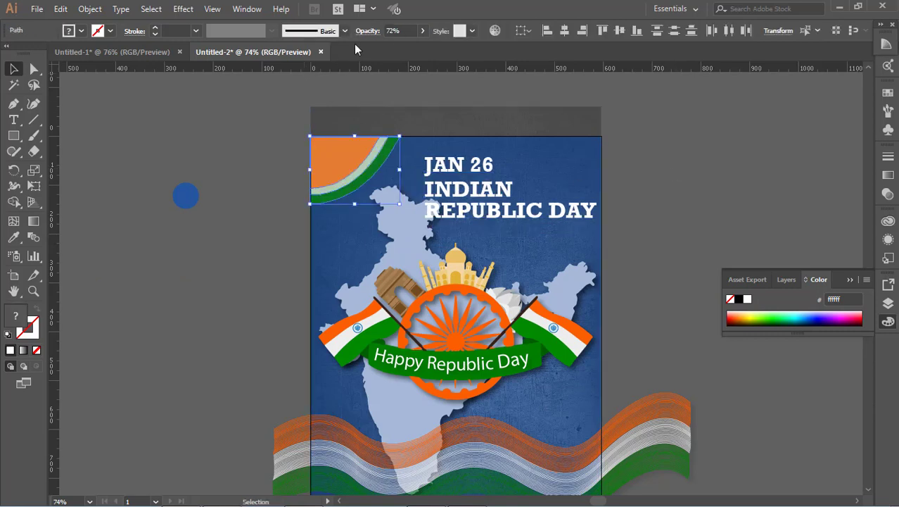
Set the corner decoration's opacity back to 100%.
left_click(423, 31)
left_click_drag(407, 46, 766, 257)
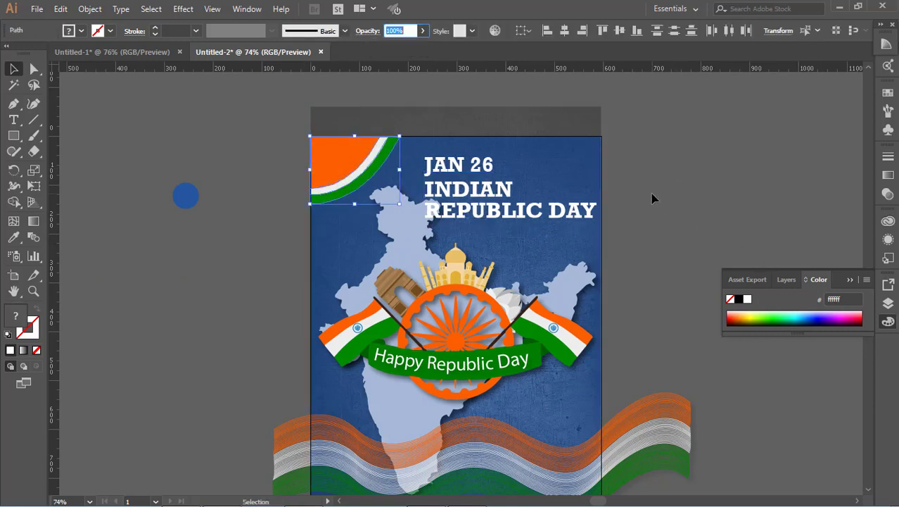
left_click(653, 198)
Inspect the white underline beneath 'PROUD TO BE INDIAN' at the poster's bottom.
scroll(651, 198, "down", 1)
scroll(653, 198, "down", 3)
scroll(652, 198, "down", 3)
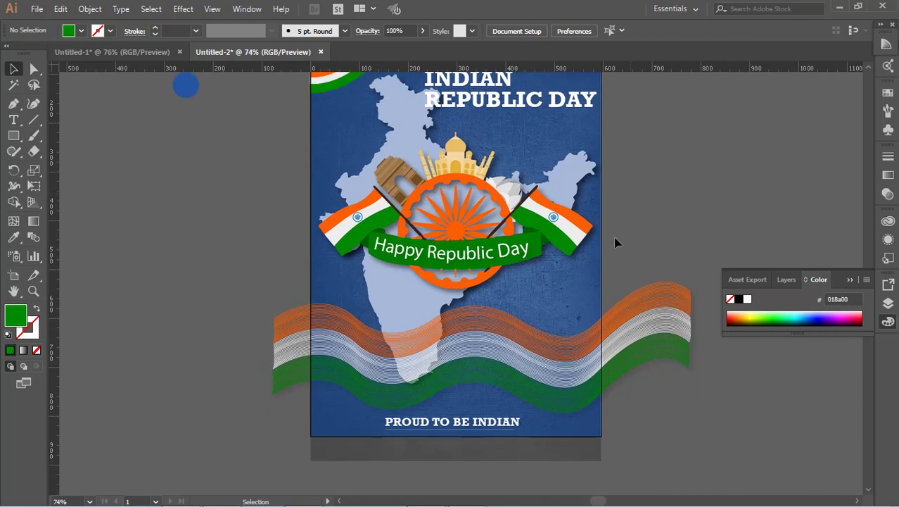
left_click(490, 434)
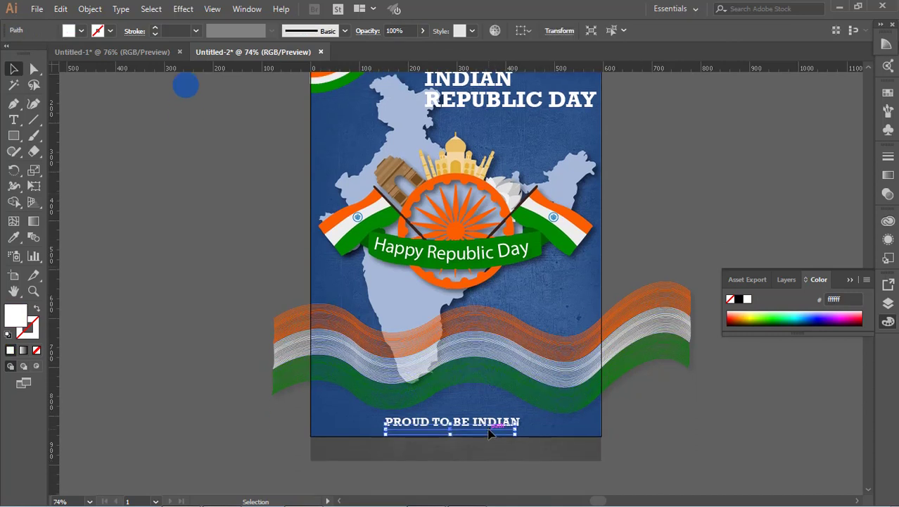
left_click(688, 403)
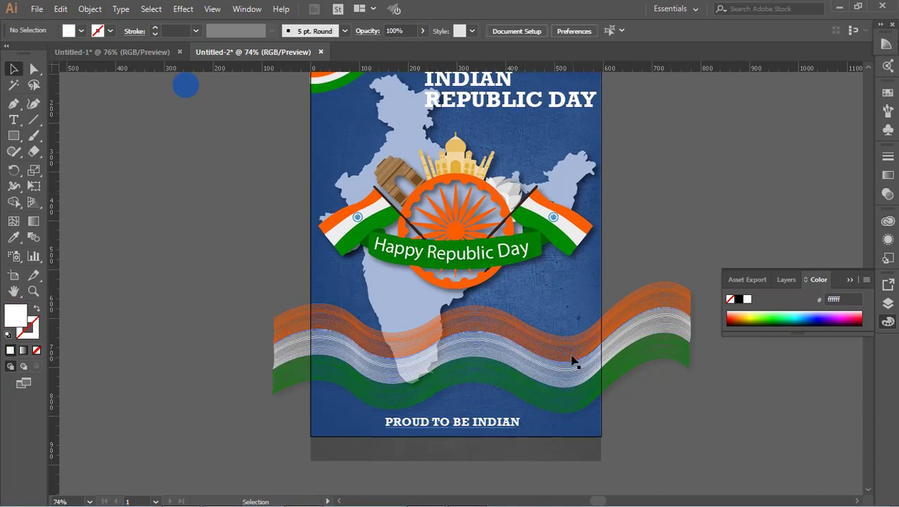
Nudge the tricolour wave blend downward on the poster.
left_click(572, 360)
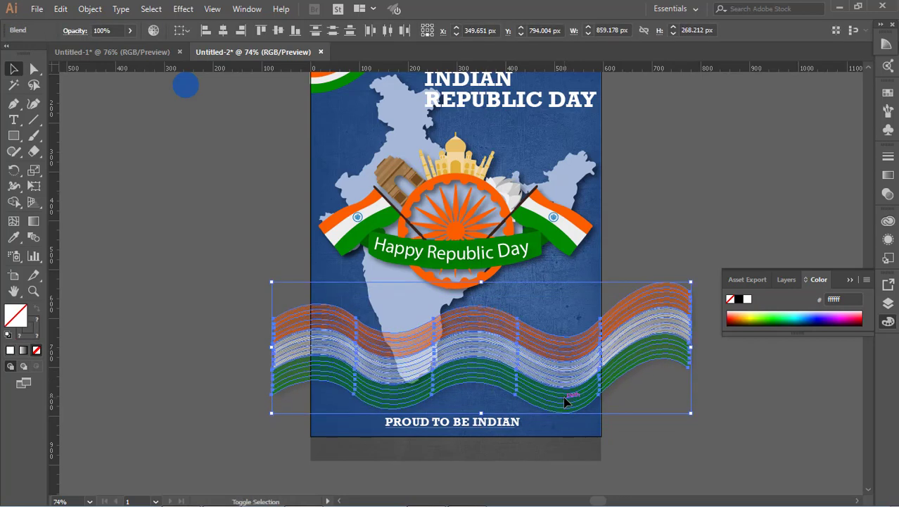
key("shift+Down")
left_click(688, 241)
scroll(688, 242, "up", 3)
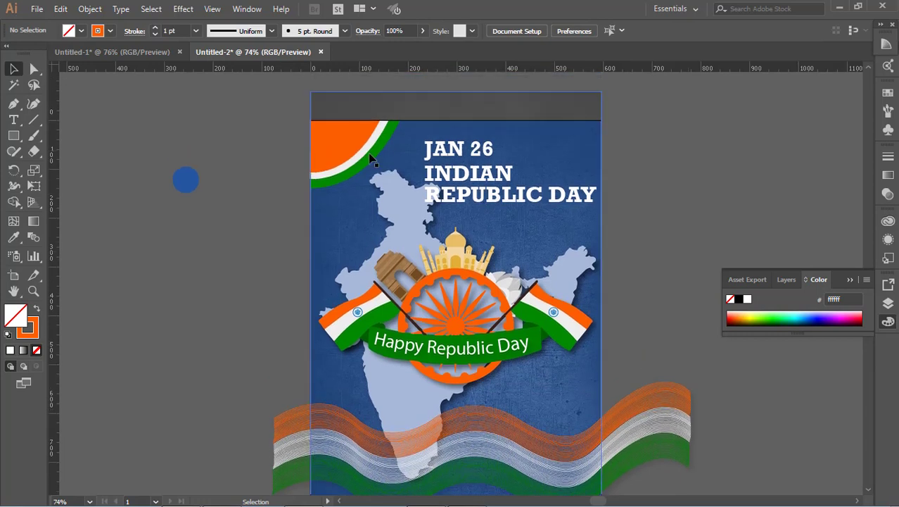
Delete the stray blue circle beside the artboard, then group all of the poster artwork.
left_click(185, 179)
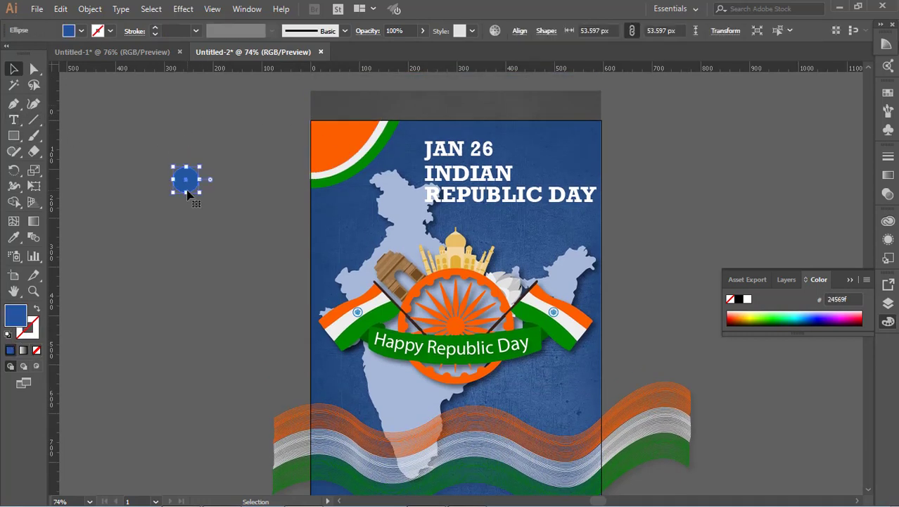
key("Delete")
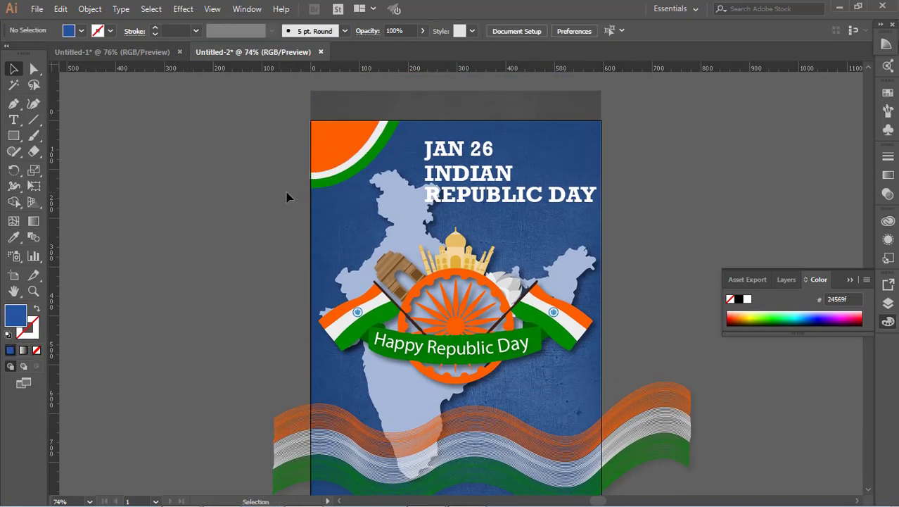
key("ctrl+a")
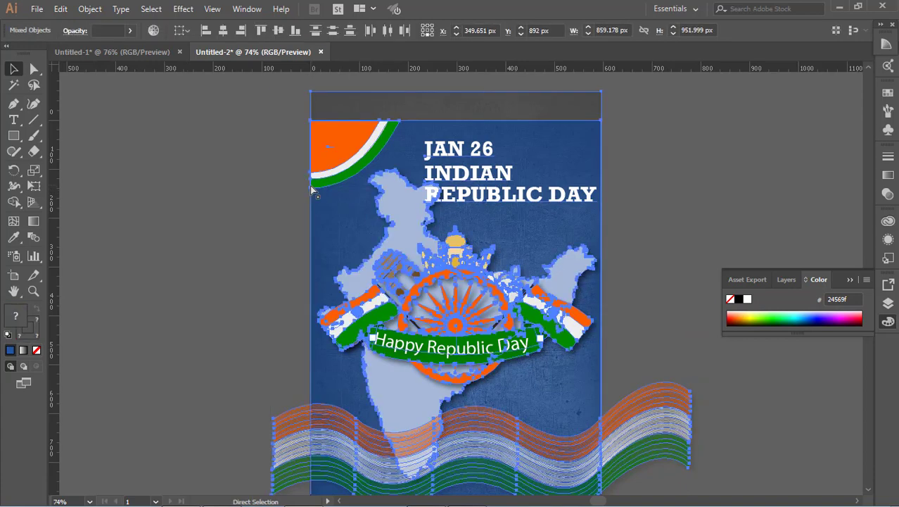
key("ctrl+g")
Draw a rectangle covering the artboard and make a clipping mask from it with all the artwork.
left_click(14, 136)
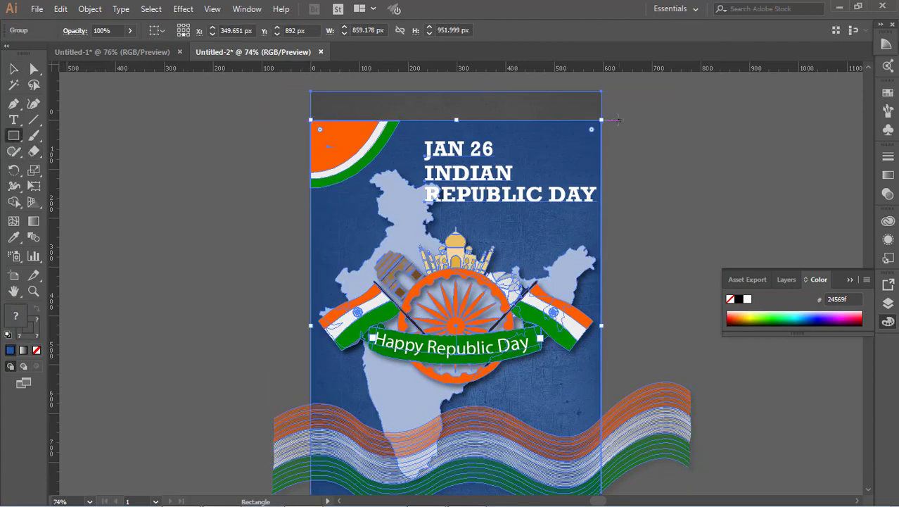
key("v")
left_click(139, 124)
left_click(14, 136)
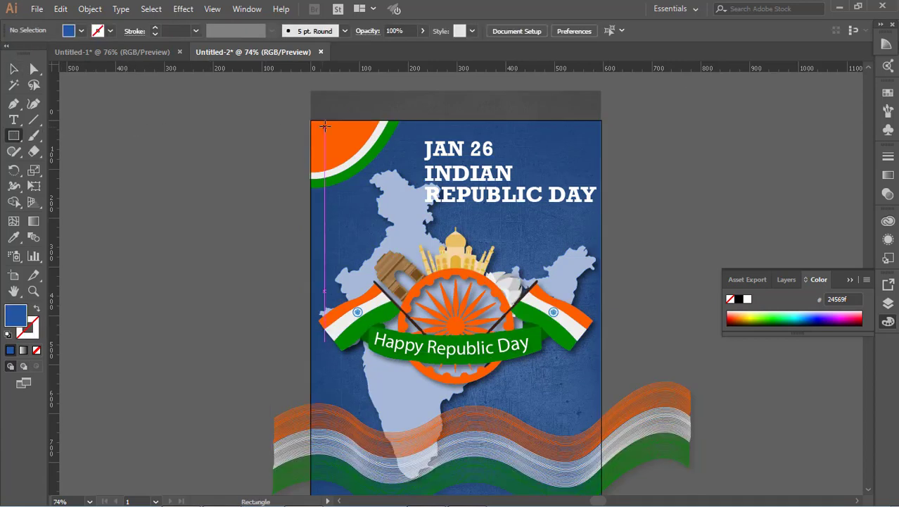
left_click_drag(311, 121, 602, 484)
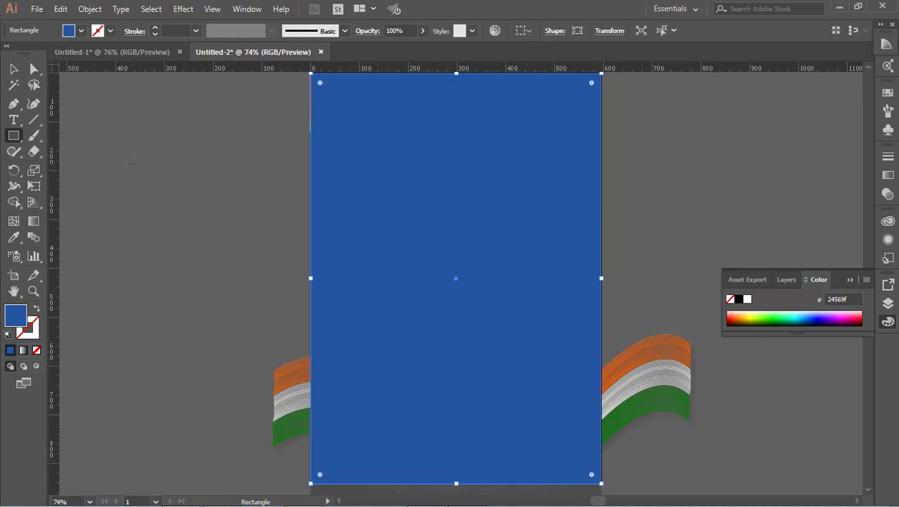
left_click(13, 69)
left_click(127, 159)
left_click(497, 275)
key("ctrl+a")
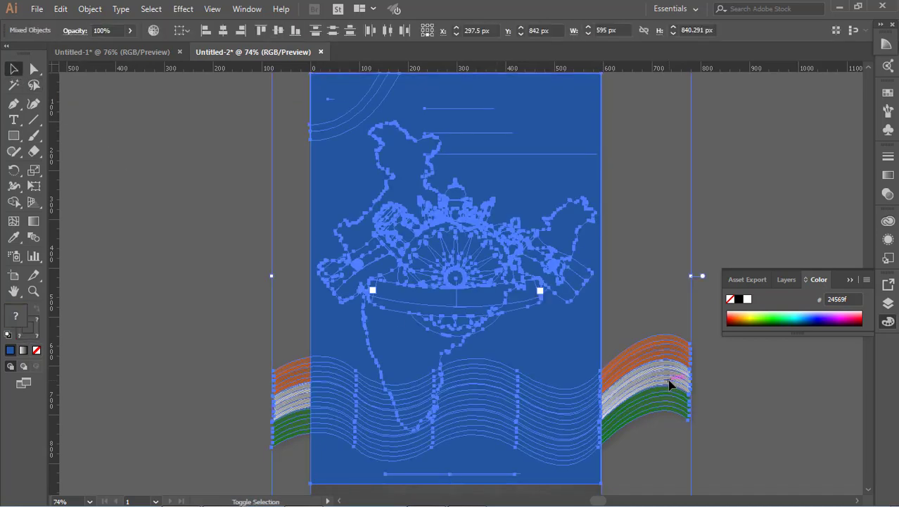
right_click(670, 373)
left_click(733, 279)
left_click(639, 217)
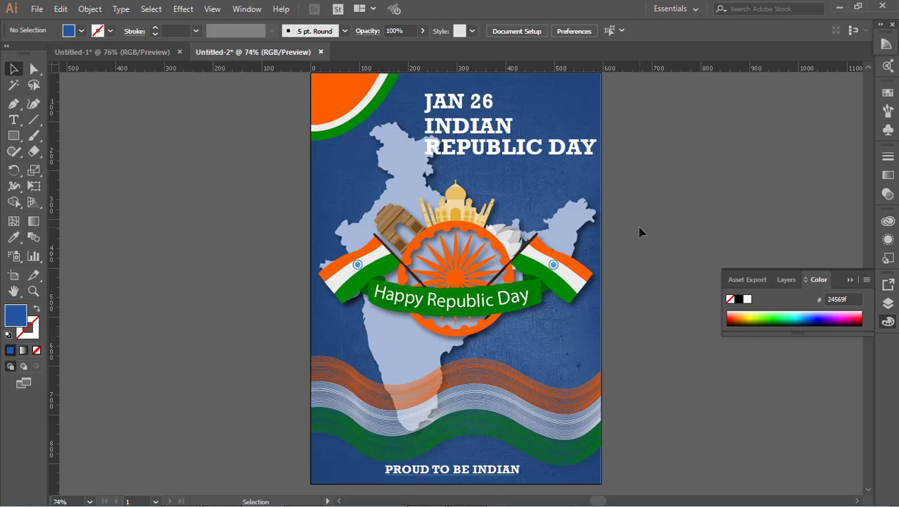
Enter the clipped group in isolation mode to inspect its contents, then exit back to the layer.
scroll(638, 226, "up", 2)
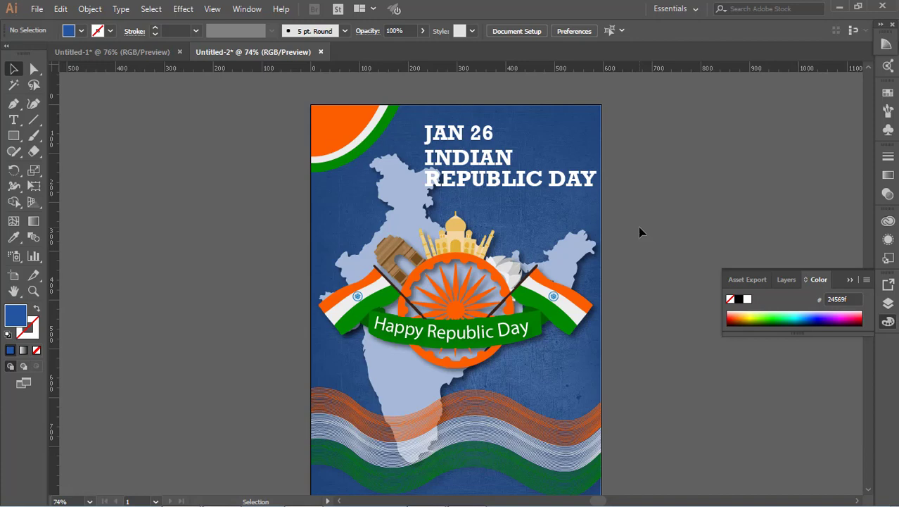
scroll(639, 225, "down", 3)
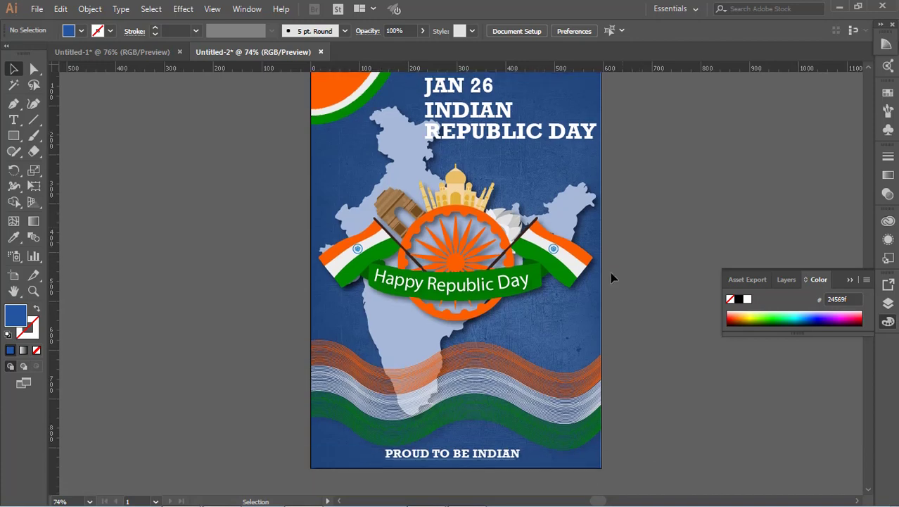
double_click(543, 395)
left_click(546, 392)
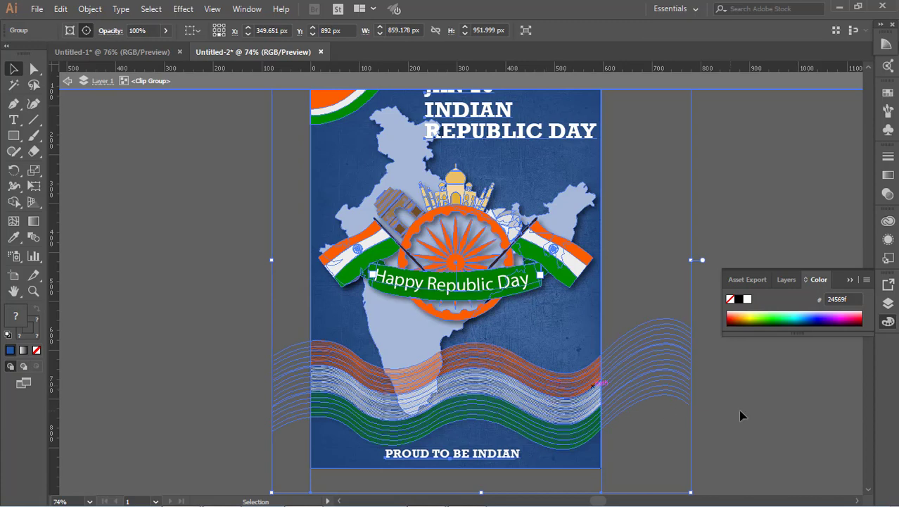
left_click(758, 416)
scroll(673, 410, "up", 2)
scroll(672, 410, "up", 3)
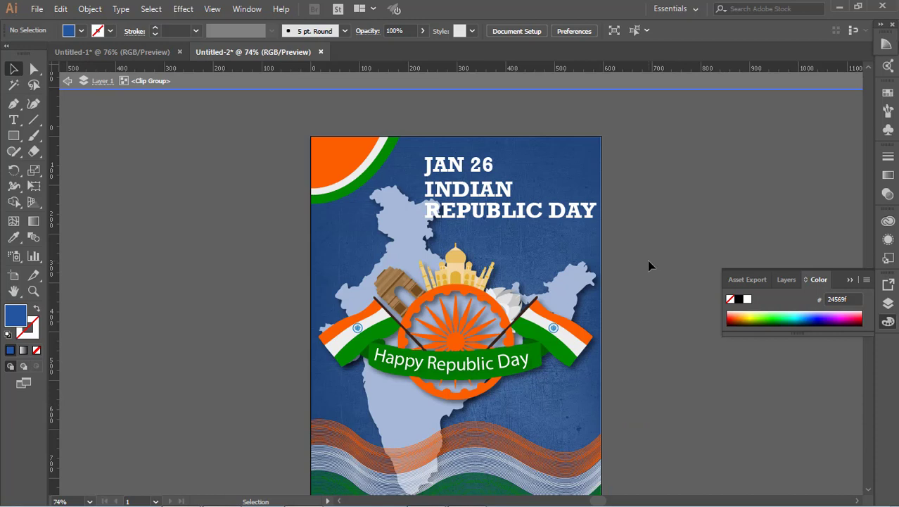
scroll(647, 260, "down", 3)
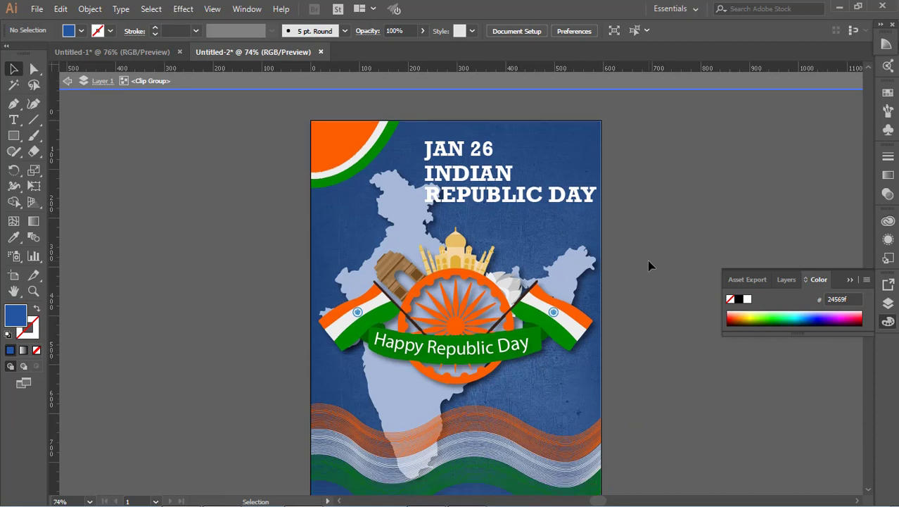
left_click(67, 80)
left_click(67, 87)
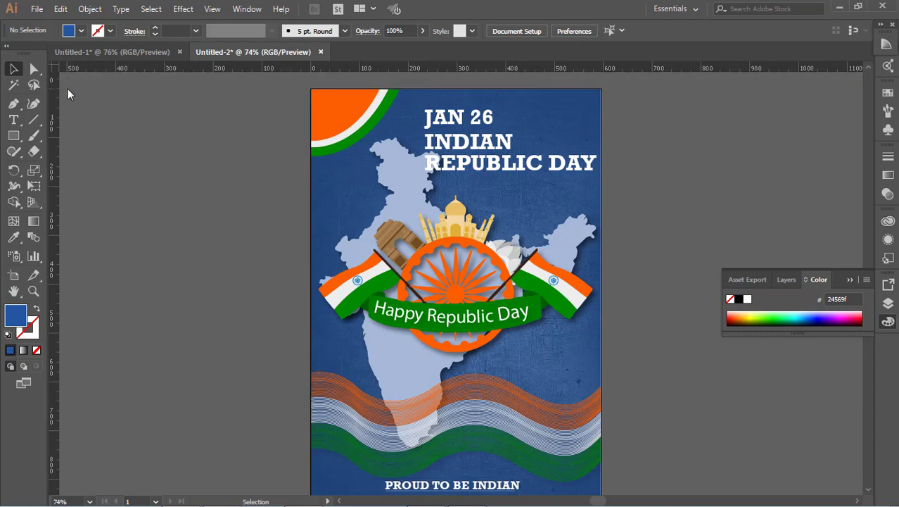
Switch to full screen mode to preview the finished poster.
key("f")
key("f")
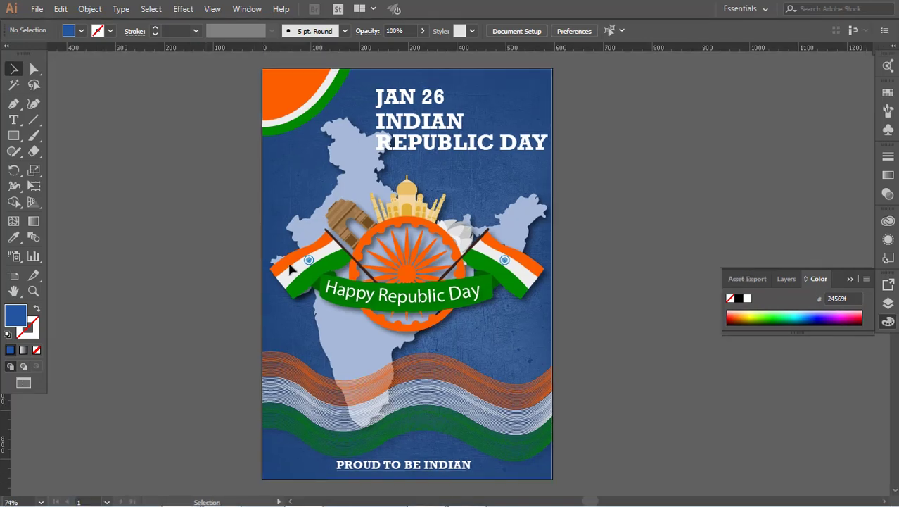
key("f")
key("f")
key("f")
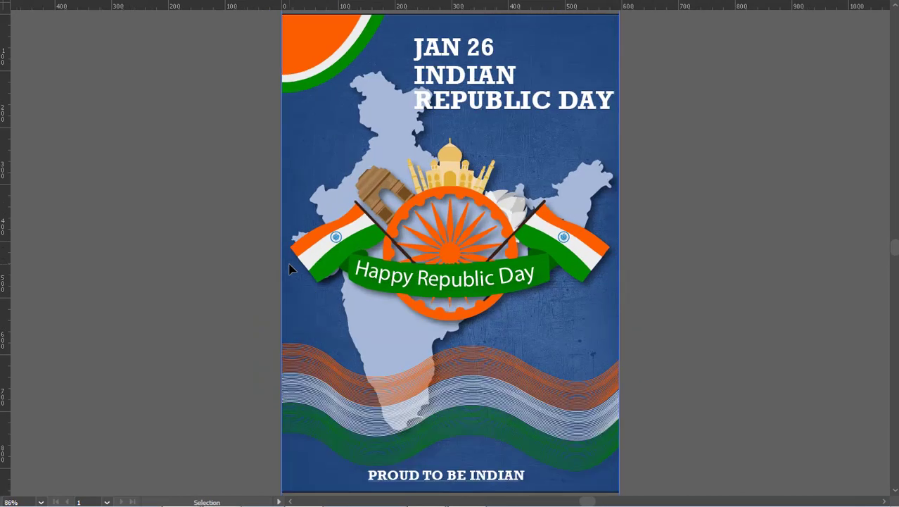
scroll(687, 279, "down", 2)
scroll(687, 280, "up", 5)
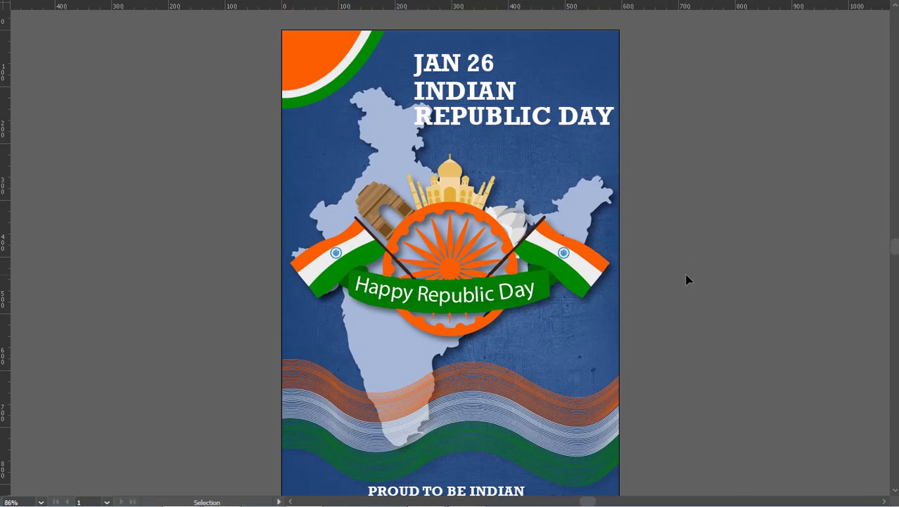